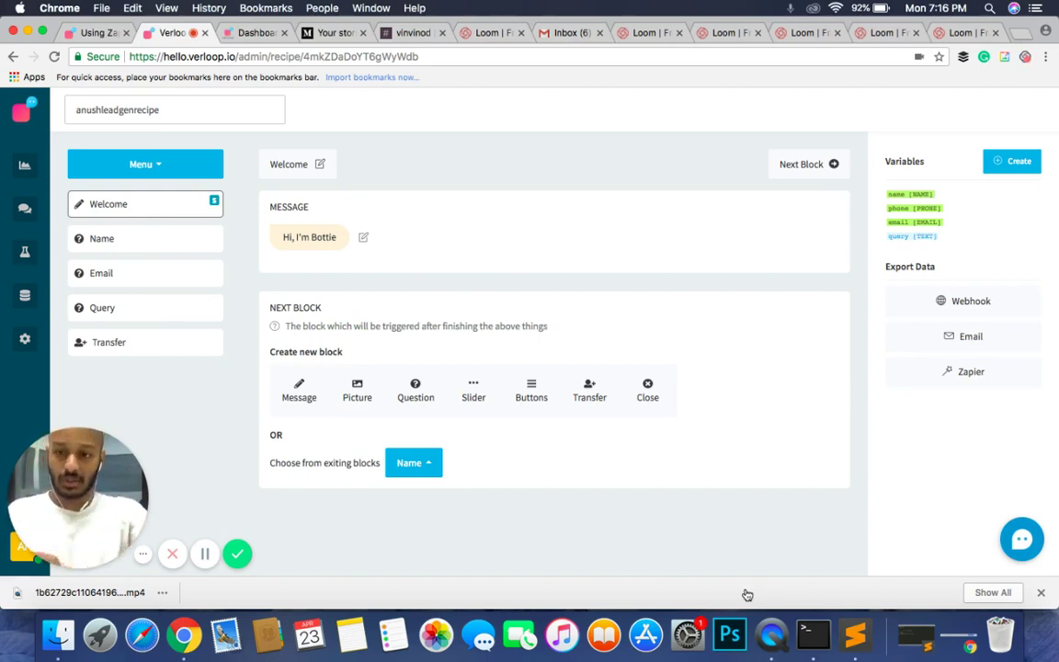
Step: Leave the recipe editor via the Dashboard and go to the BOT Recipes list
{"action": "left_click", "coordinate": [24, 166]}
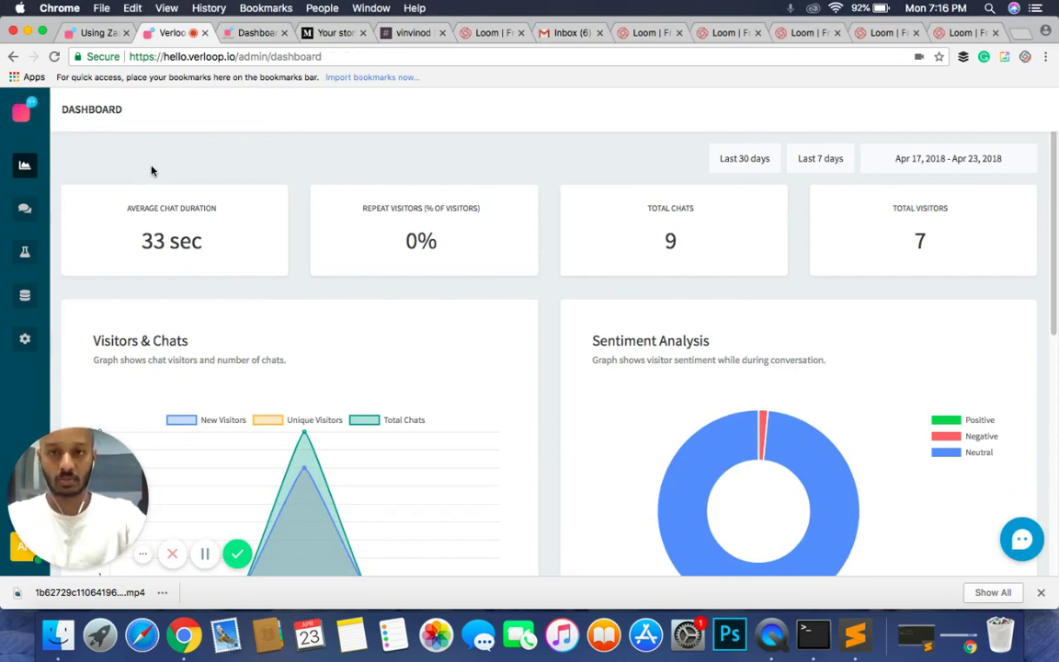
{"action": "left_click", "coordinate": [23, 252]}
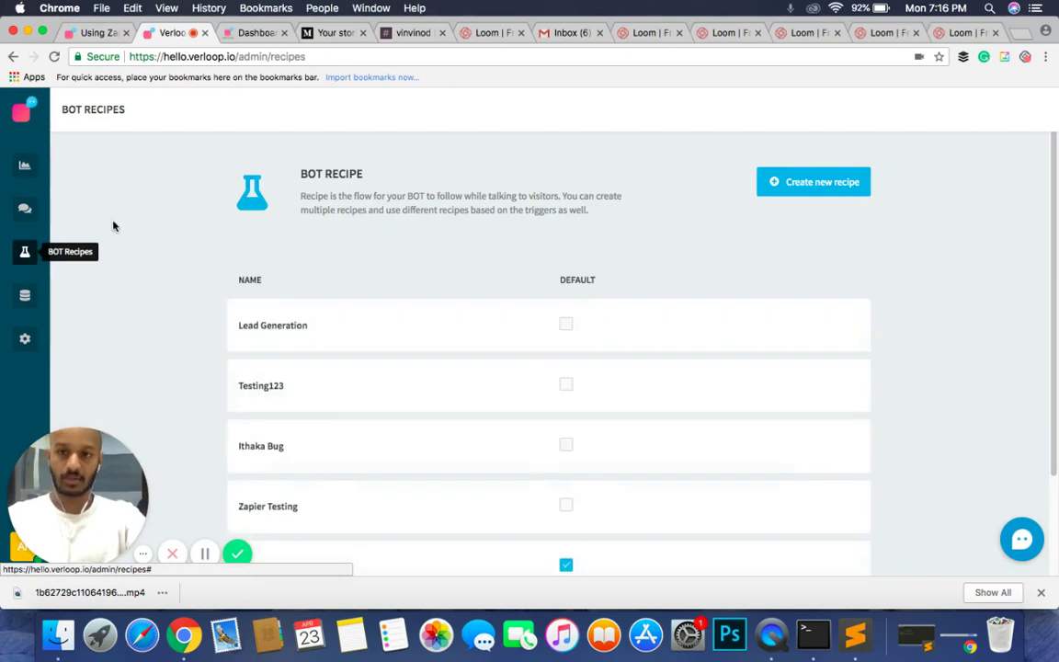
Step: Start a new bot recipe, try the names 'anush' and 'test1', then clear them
{"action": "left_click", "coordinate": [774, 180]}
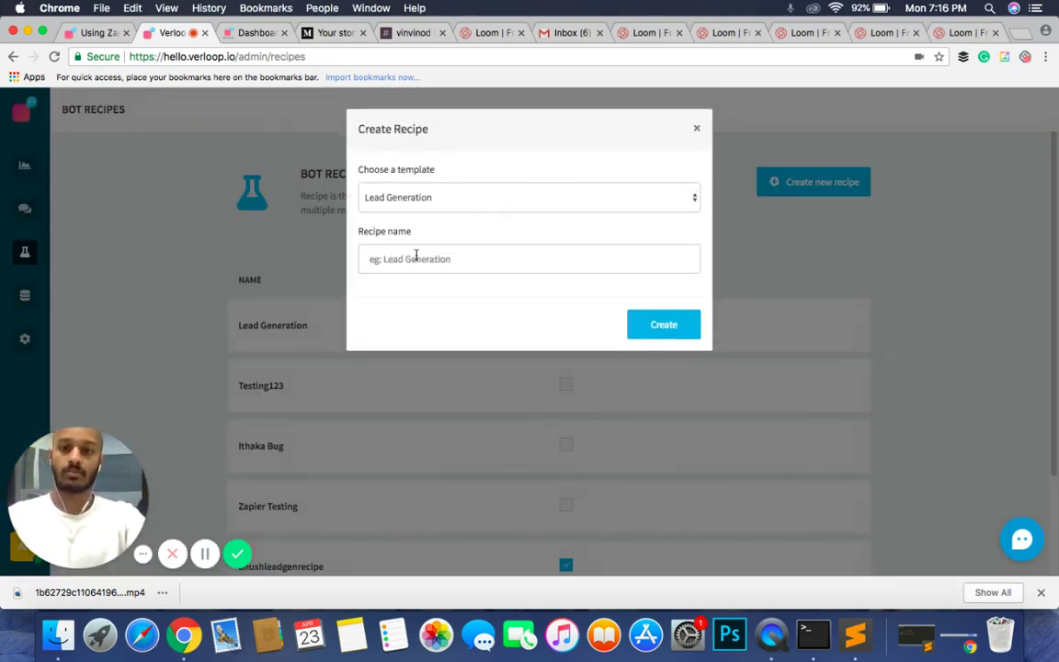
{"action": "left_click", "coordinate": [419, 260]}
{"action": "type", "text": "anush"}
{"action": "key", "text": "BackSpace"}
{"action": "key", "text": "BackSpace"}
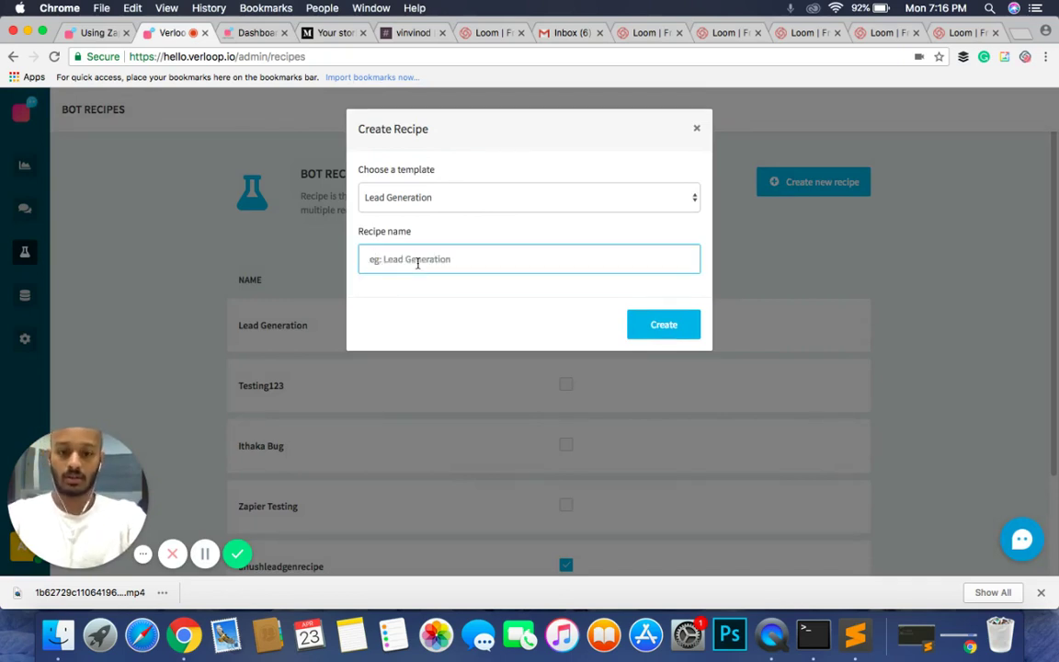
{"action": "type", "text": "test1"}
{"action": "key", "text": "BackSpace"}
{"action": "key", "text": "BackSpace"}
{"action": "key", "text": "BackSpace"}
{"action": "key", "text": "BackSpace"}
{"action": "key", "text": "BackSpace"}
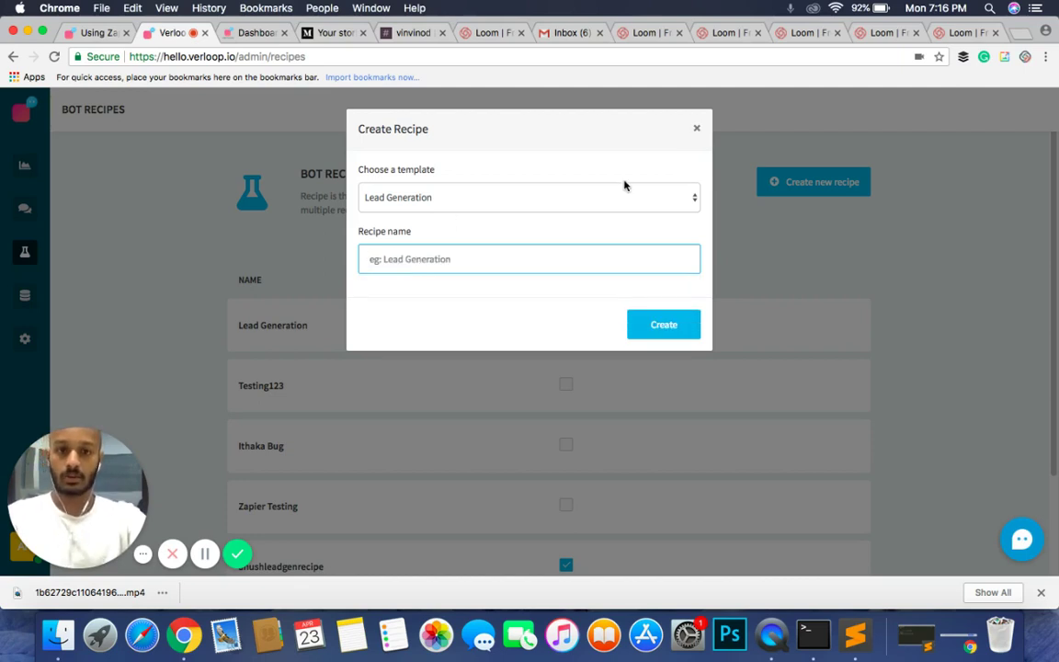
Step: Cancel the new-recipe dialog and open anushleadgenrecipe for editing
{"action": "left_click", "coordinate": [694, 132]}
{"action": "scroll", "coordinate": [631, 309], "scroll_direction": "down", "scroll_amount": 3}
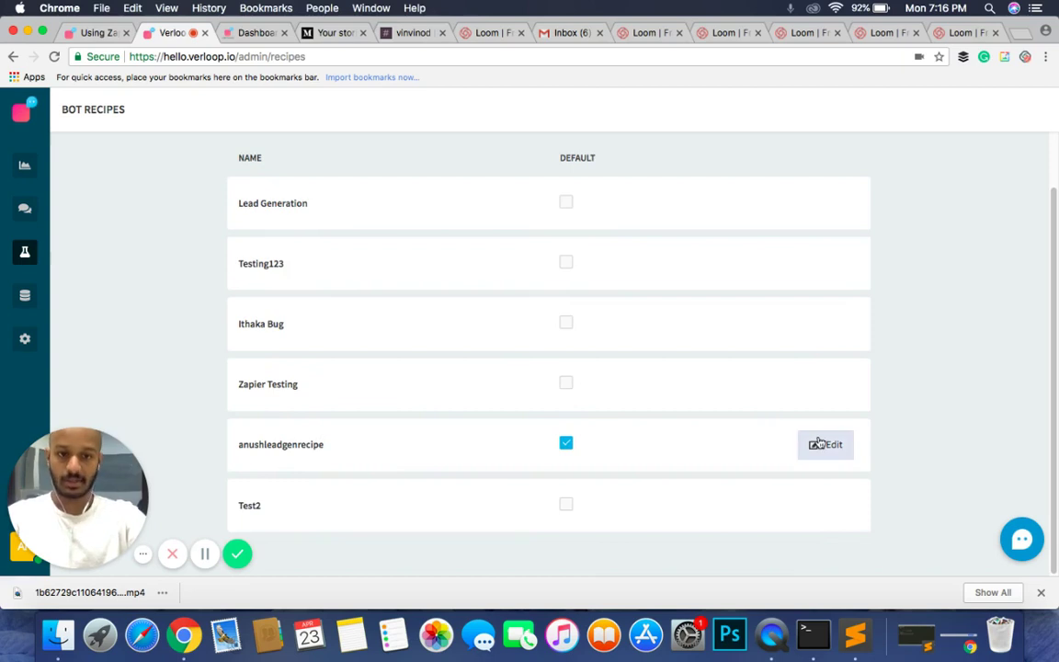
{"action": "left_click", "coordinate": [818, 444]}
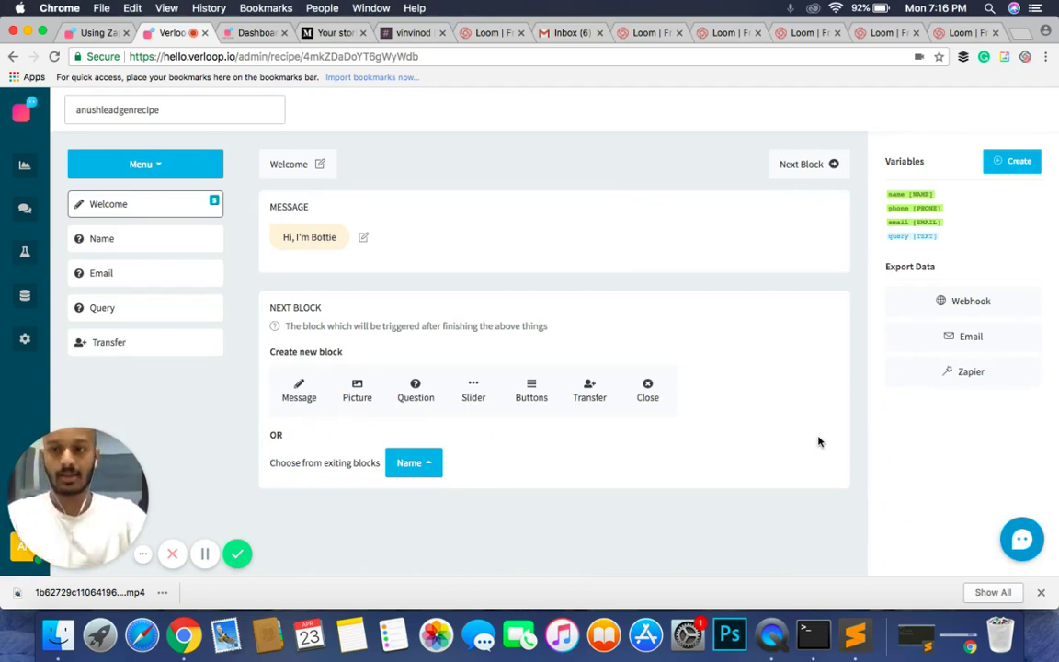
Step: Rename the anushleadgenrecipe recipe to 'test' and save the changes
{"action": "left_click", "coordinate": [176, 112]}
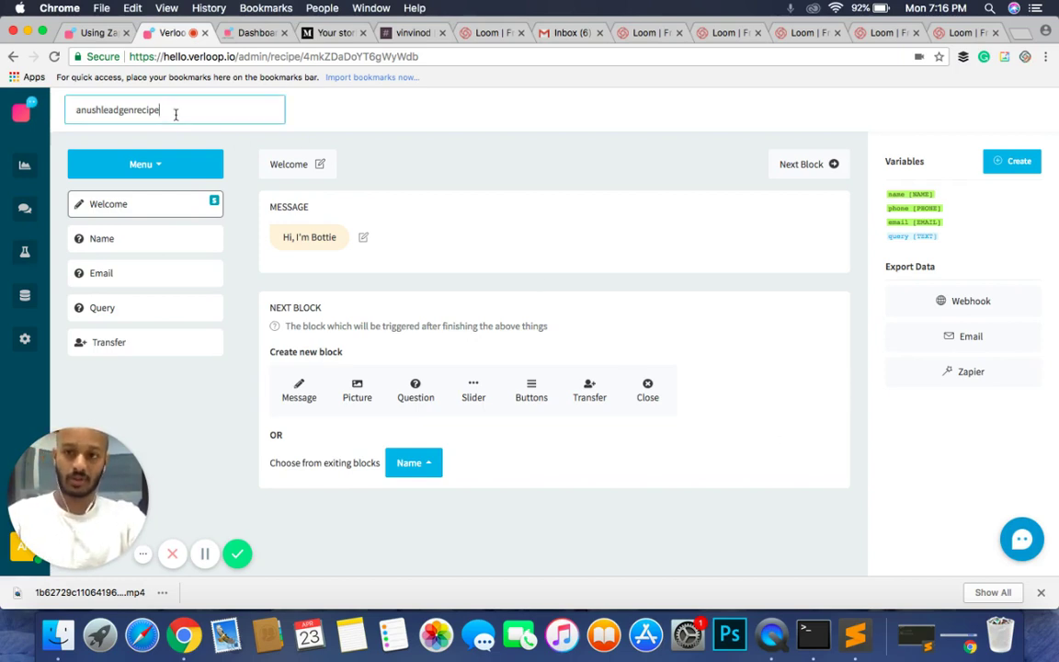
{"action": "key", "text": "super+a"}
{"action": "type", "text": "test"}
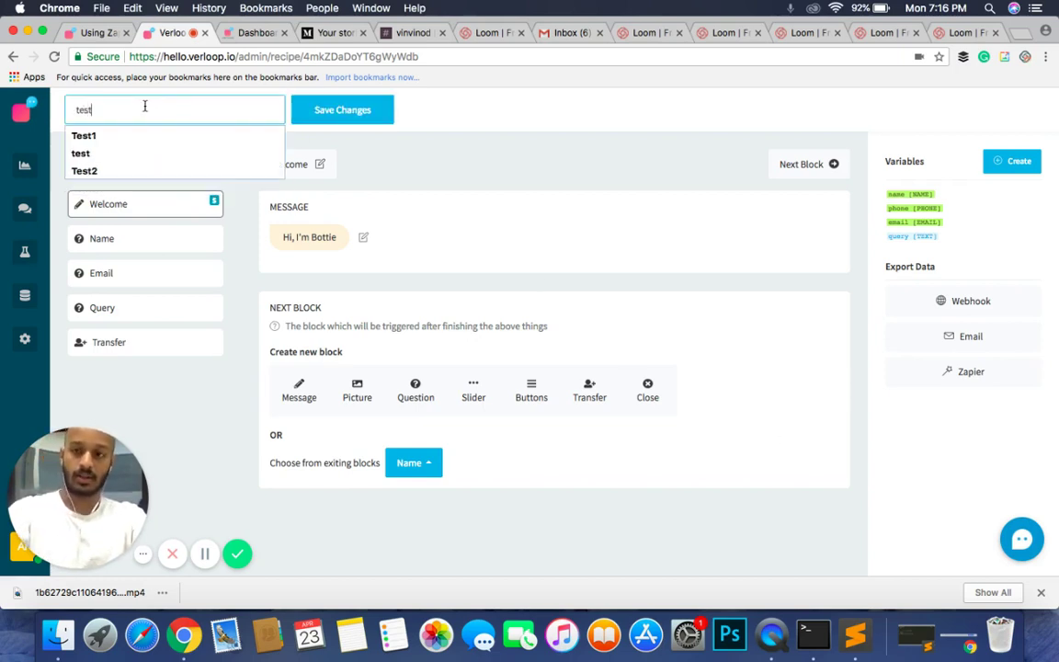
{"action": "type", "text": "1"}
{"action": "key", "text": "BackSpace"}
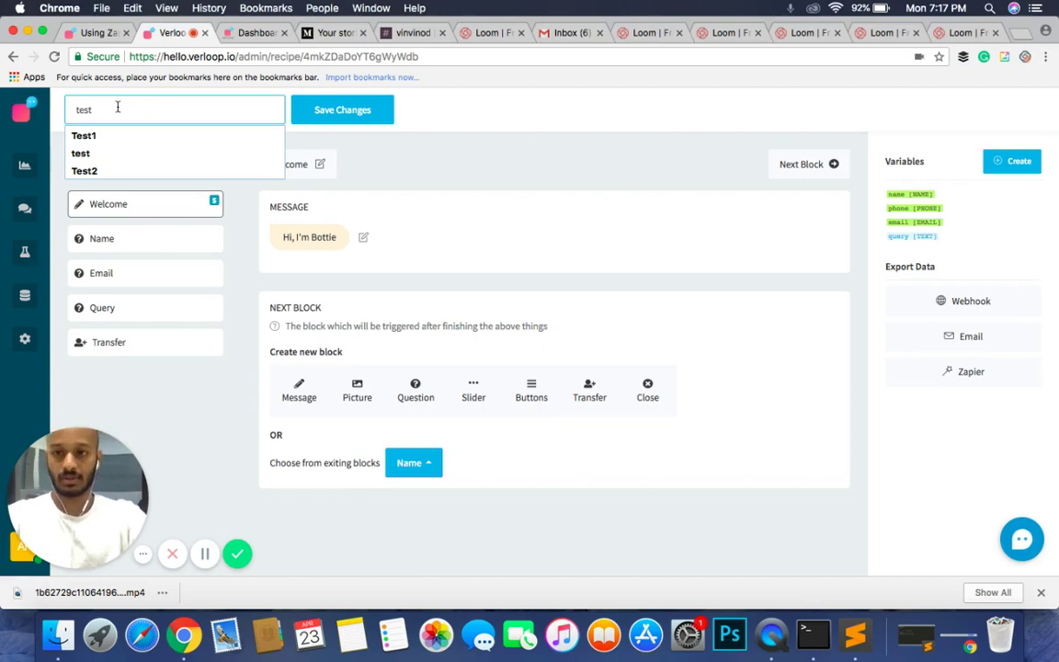
{"action": "left_click", "coordinate": [109, 153]}
{"action": "left_click", "coordinate": [336, 110]}
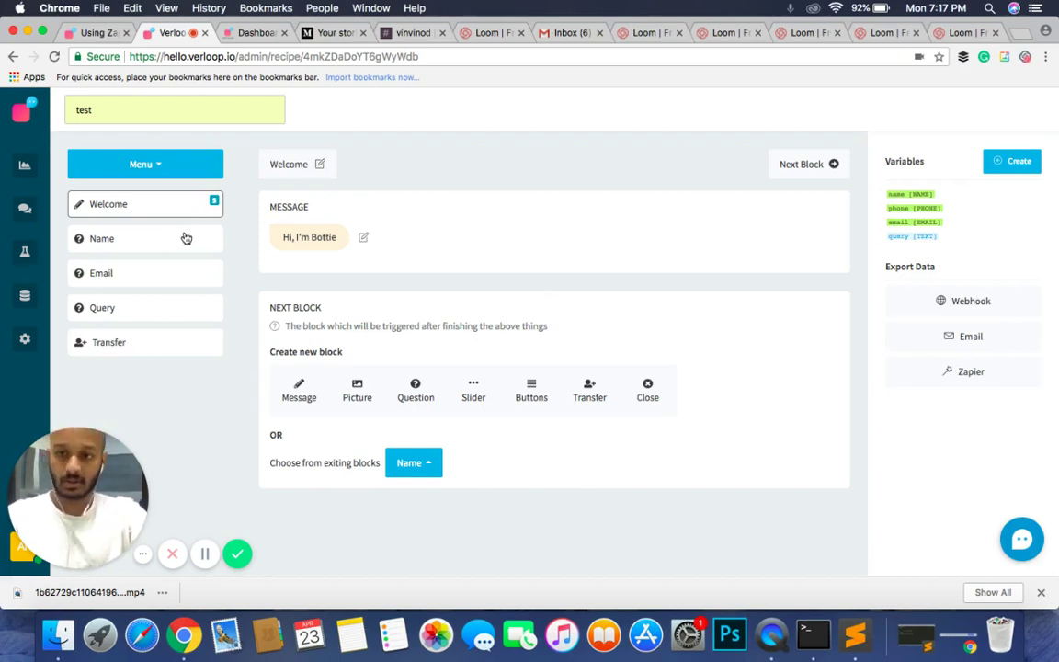
Step: Browse the Email, Name and Transfer blocks, ending back on the Welcome block's greeting
{"action": "left_click", "coordinate": [119, 273]}
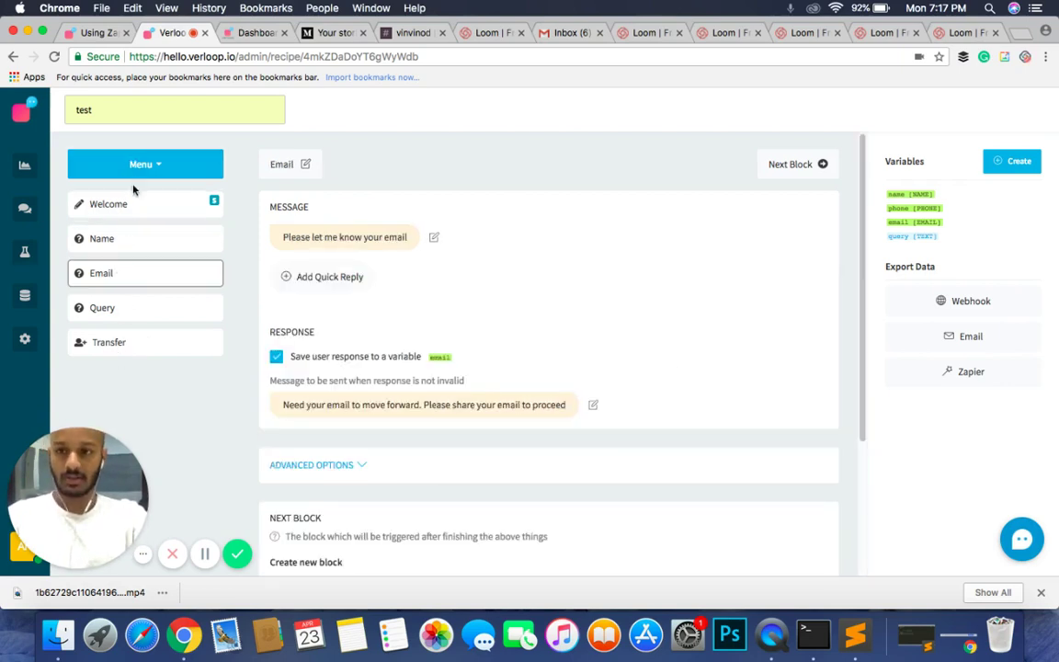
{"action": "left_click", "coordinate": [129, 206]}
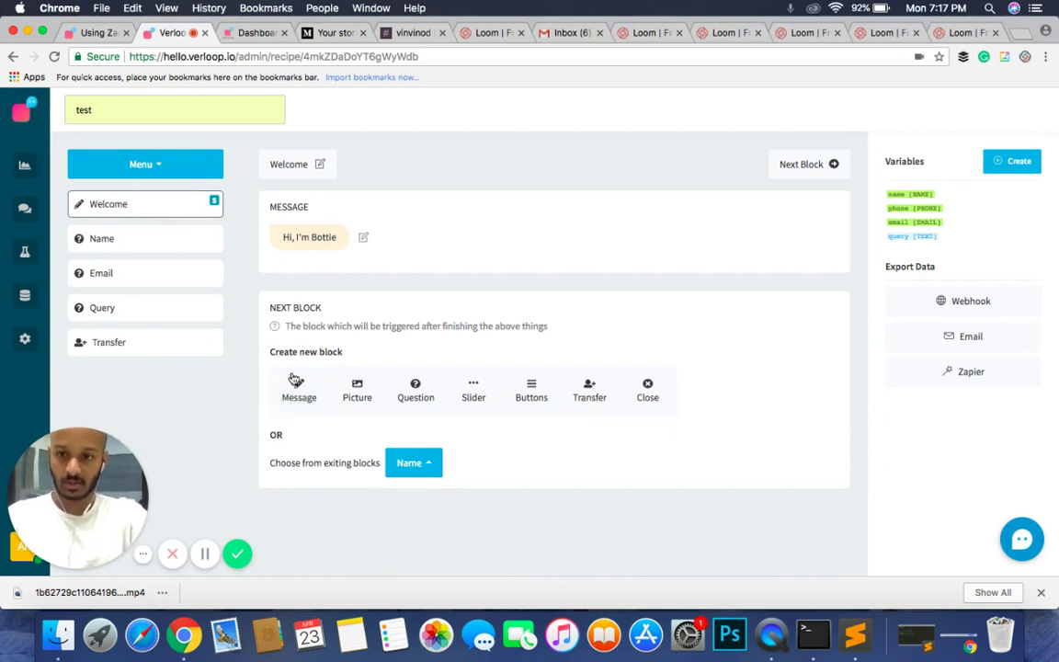
{"action": "left_click", "coordinate": [127, 237]}
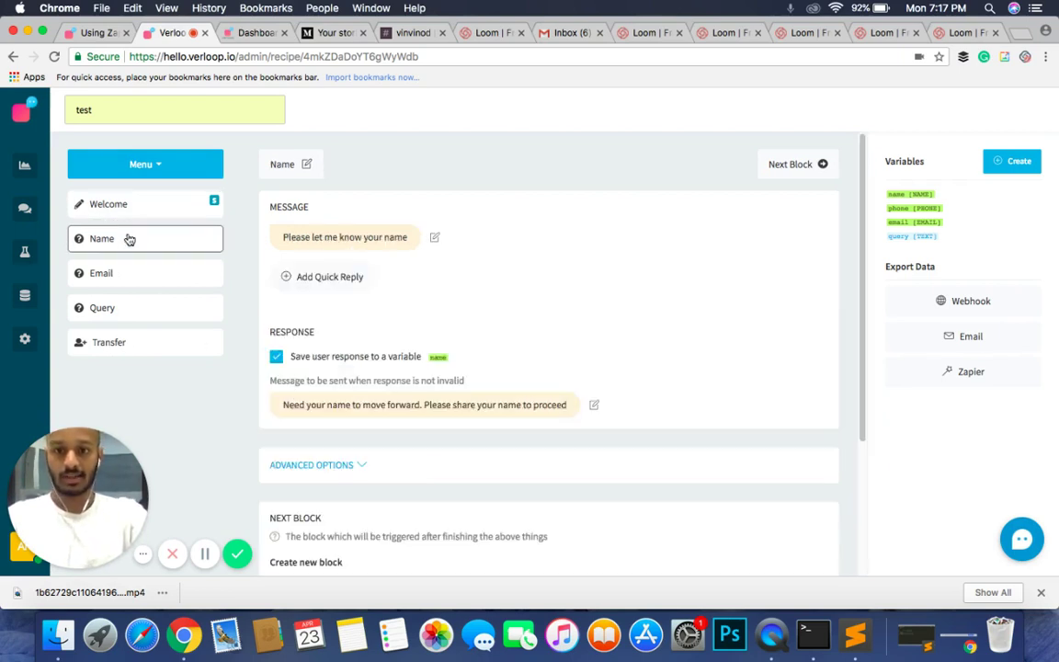
{"action": "scroll", "coordinate": [405, 415], "scroll_direction": "down", "scroll_amount": 4}
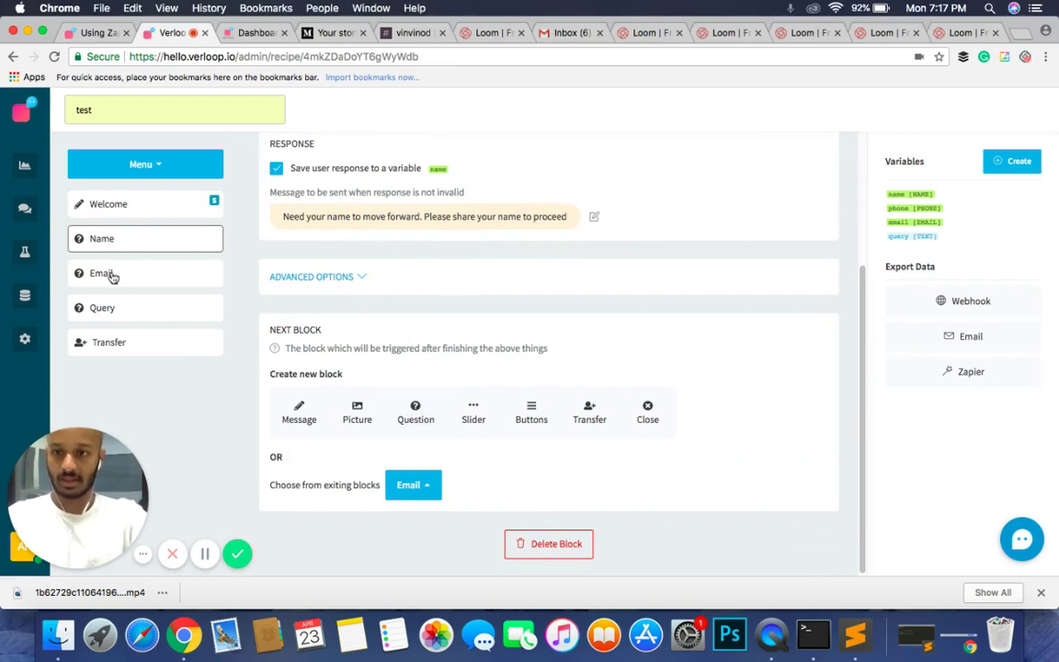
{"action": "left_click", "coordinate": [147, 343]}
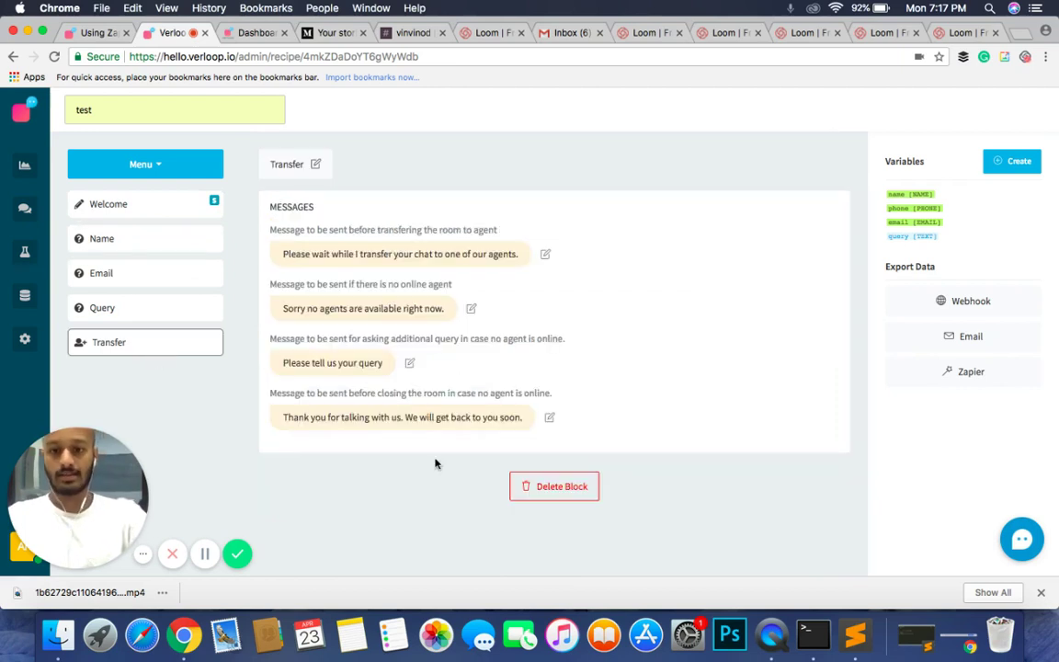
{"action": "left_click", "coordinate": [147, 207]}
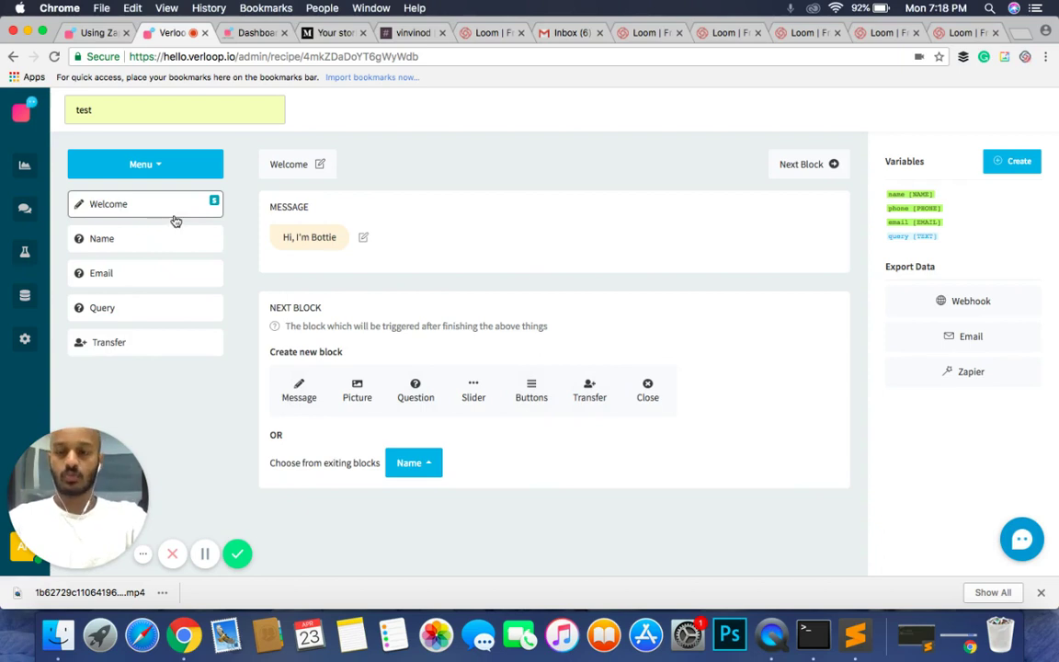
{"action": "left_click", "coordinate": [143, 246]}
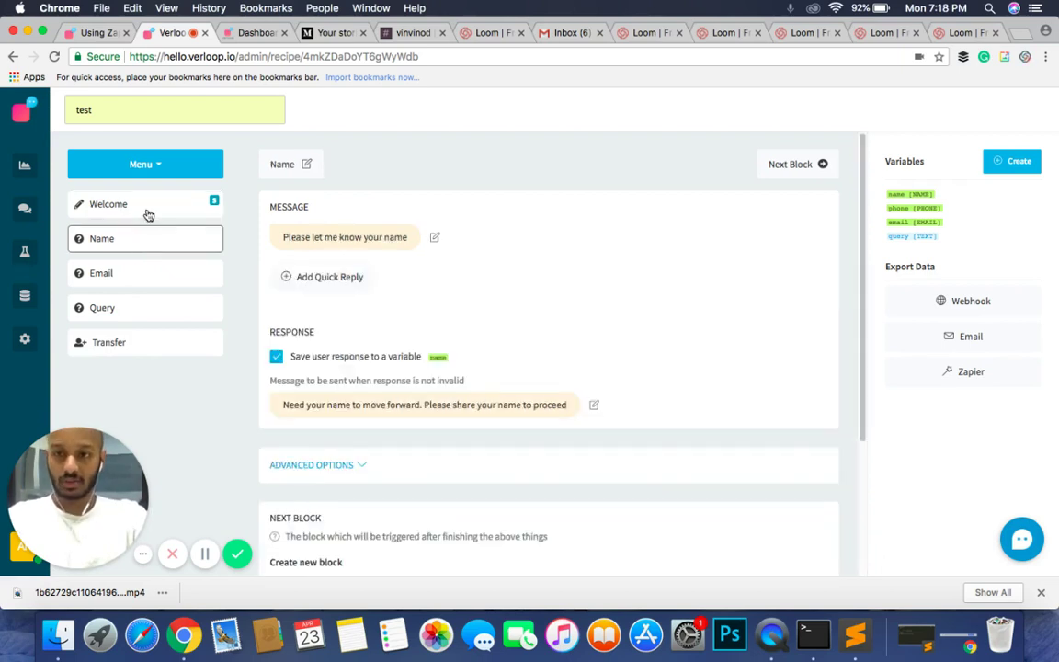
{"action": "left_click", "coordinate": [147, 214]}
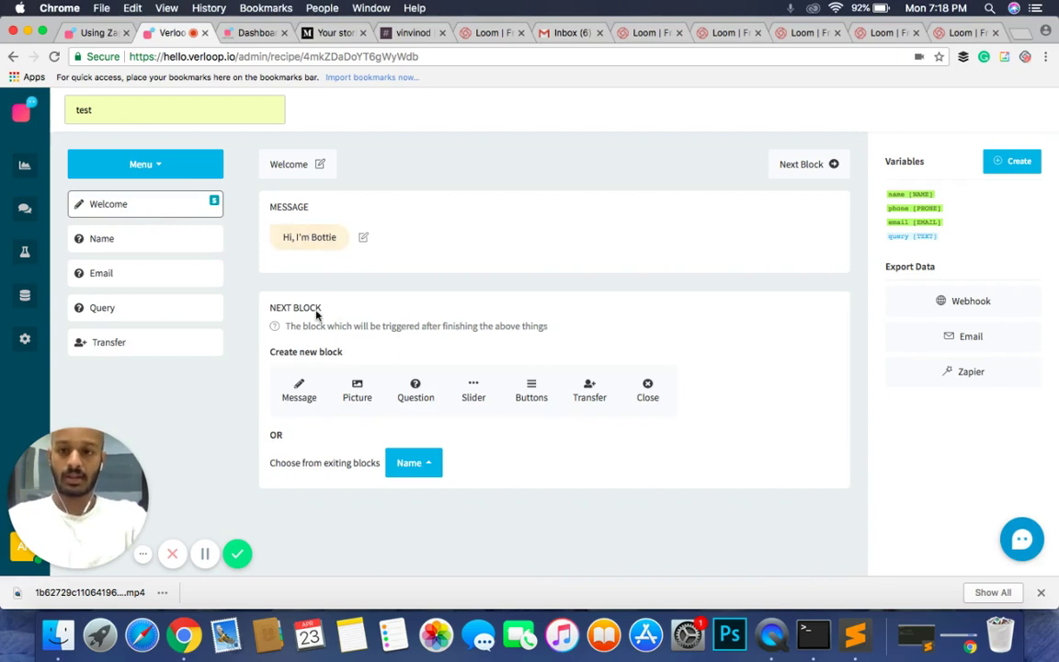
Step: Add a new message block after Welcome with the text "Hey there, I'm good."
{"action": "left_click", "coordinate": [303, 391]}
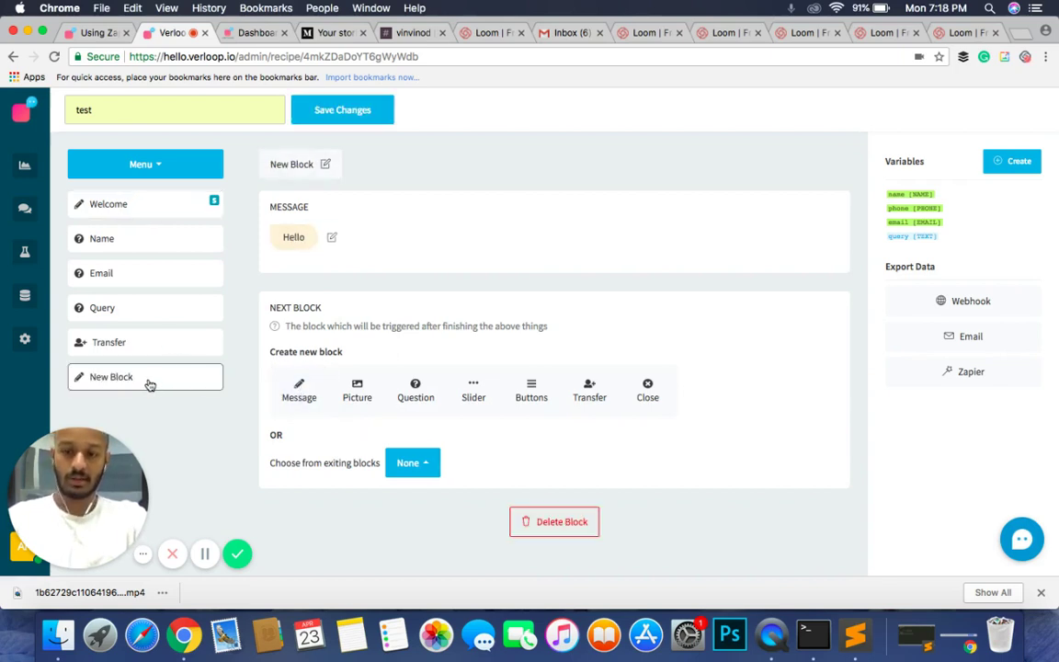
{"action": "left_click", "coordinate": [296, 238]}
{"action": "double_click", "coordinate": [298, 237]}
{"action": "type", "text": "HEY"}
{"action": "key", "text": "BackSpace"}
{"action": "key", "text": "BackSpace"}
{"action": "key", "text": "BackSpace"}
{"action": "type", "text": "Hey there, I'm good."}
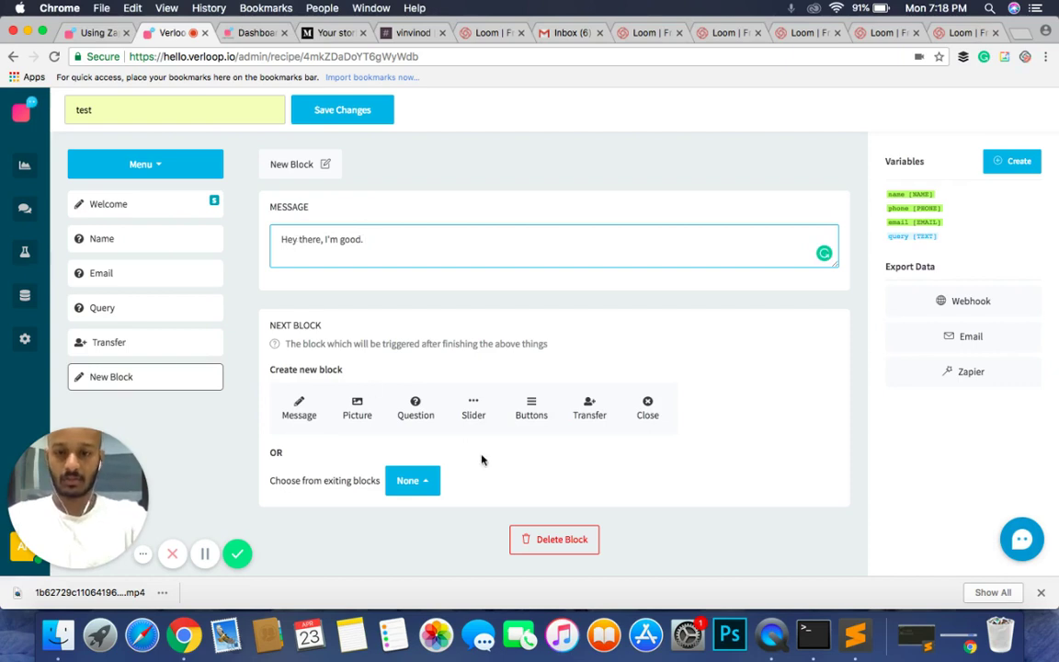
Step: Rename the new block to 'goodness', save it, and request its deletion
{"action": "double_click", "coordinate": [297, 169]}
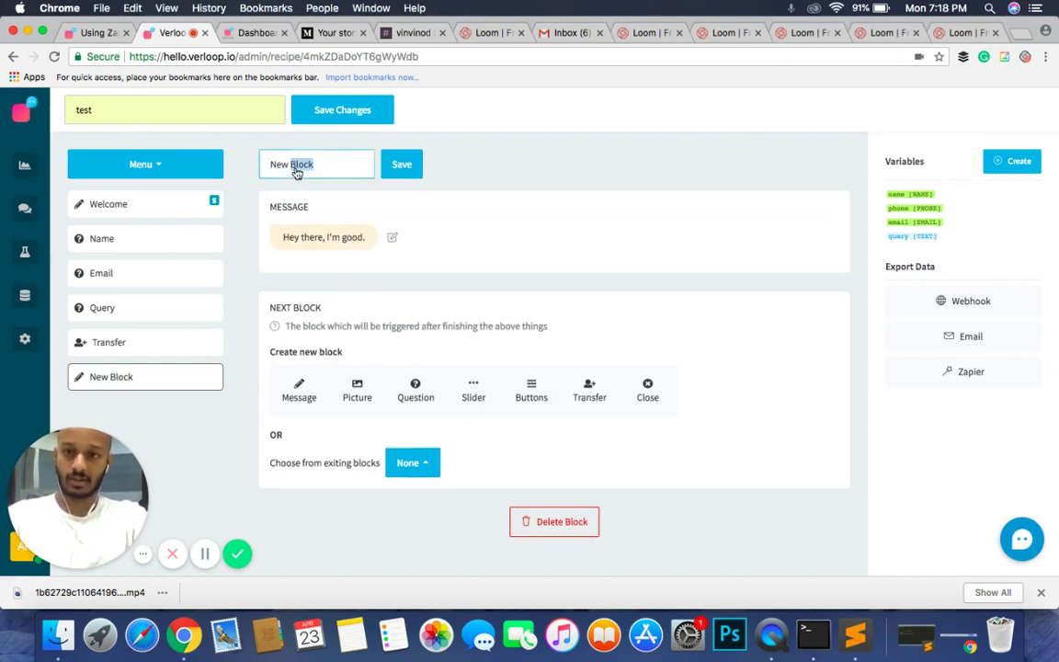
{"action": "key", "text": "super+a"}
{"action": "type", "text": "goodness"}
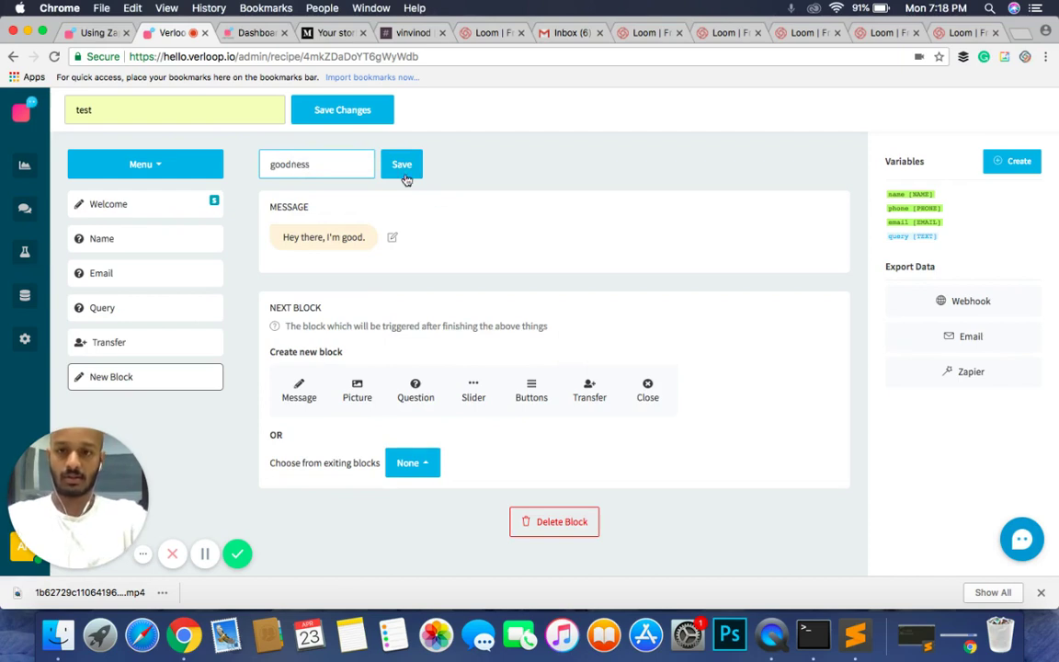
{"action": "left_click", "coordinate": [386, 163]}
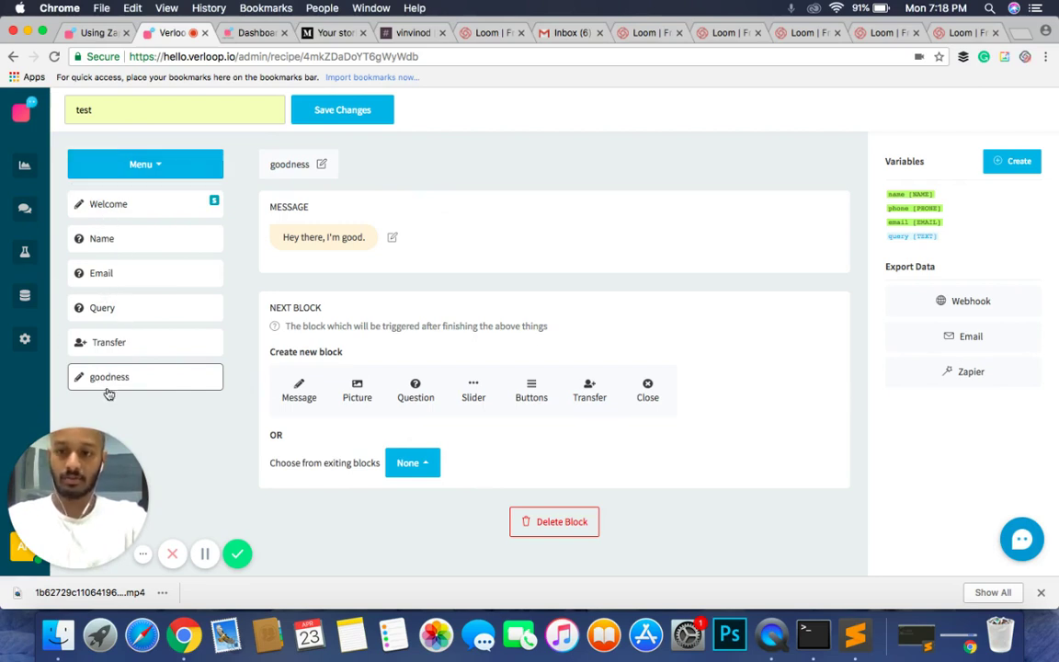
{"action": "left_click", "coordinate": [538, 532]}
Step: Confirm removing the goodness block and check the Welcome, Name, Email, Query and Transfer blocks
{"action": "left_click", "coordinate": [666, 423]}
{"action": "left_click", "coordinate": [108, 205]}
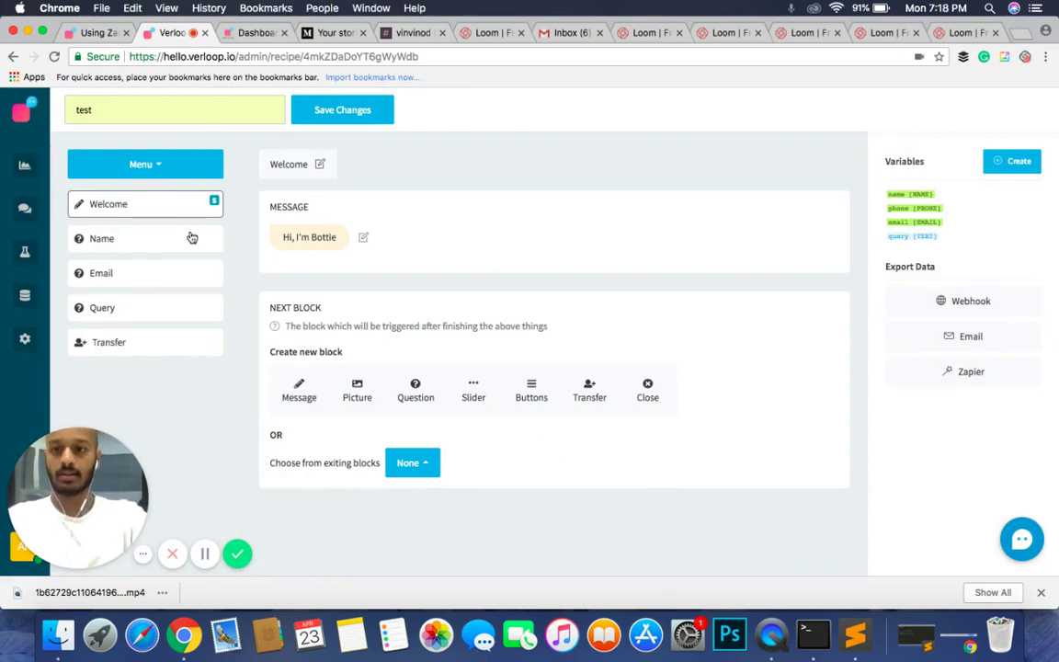
{"action": "left_click", "coordinate": [158, 239]}
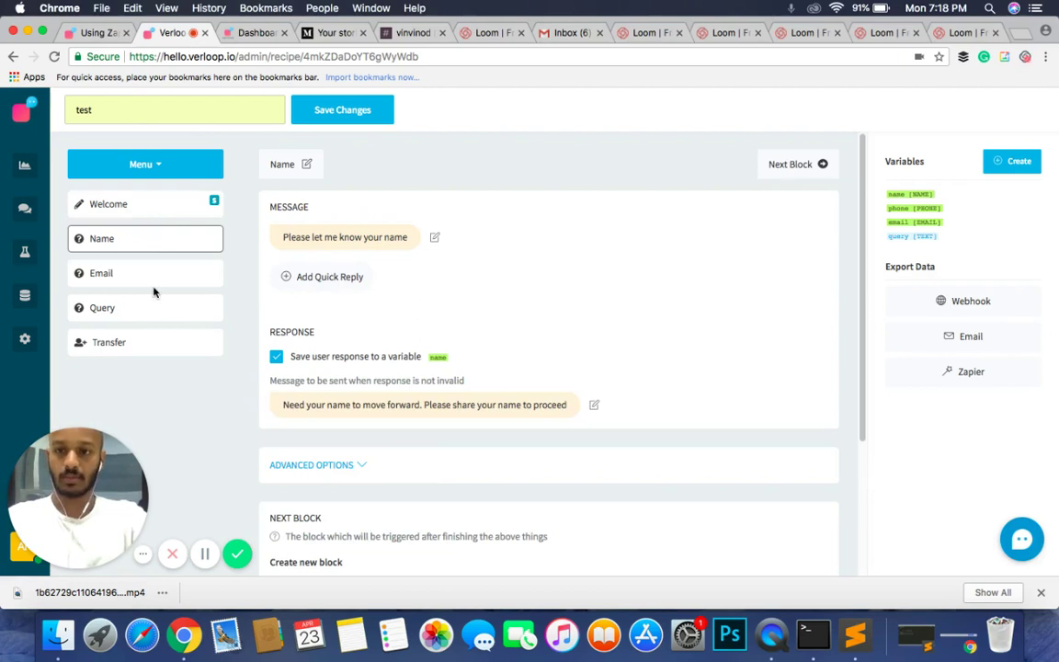
{"action": "left_click", "coordinate": [156, 267]}
{"action": "left_click", "coordinate": [156, 300]}
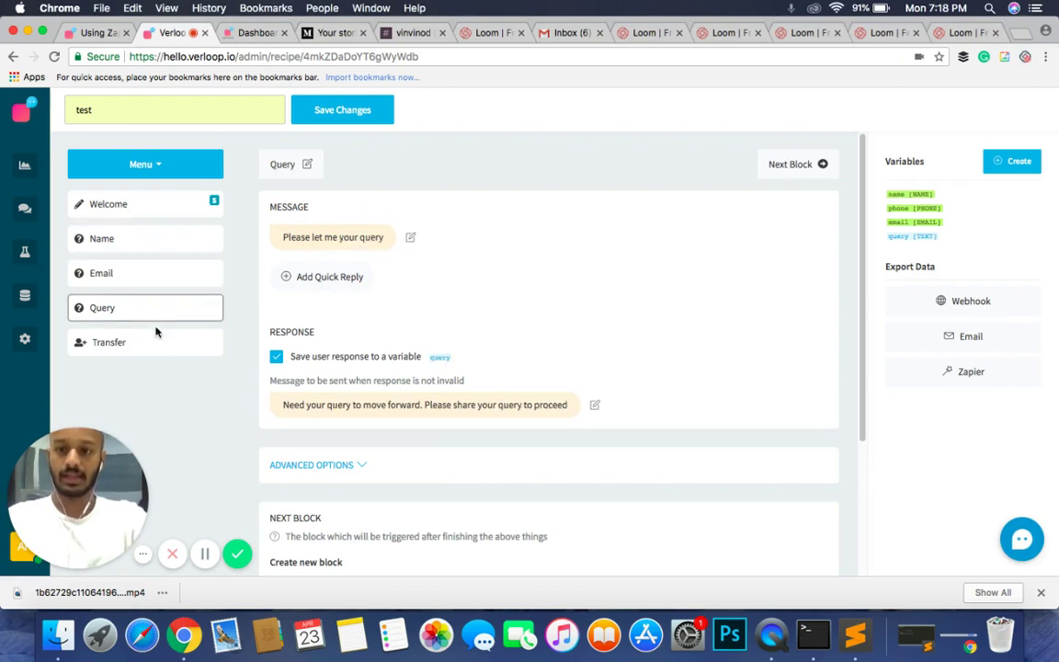
{"action": "left_click", "coordinate": [156, 343]}
{"action": "left_click", "coordinate": [154, 212]}
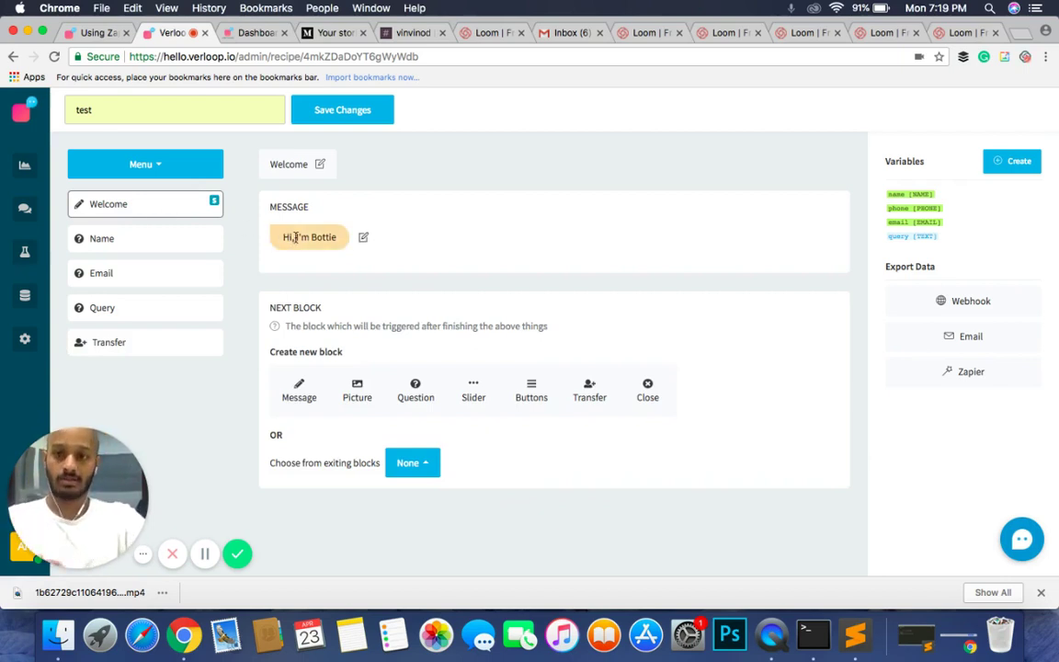
Step: Review the Name and Transfer blocks again, finishing on the Name block's editor
{"action": "left_click", "coordinate": [177, 243]}
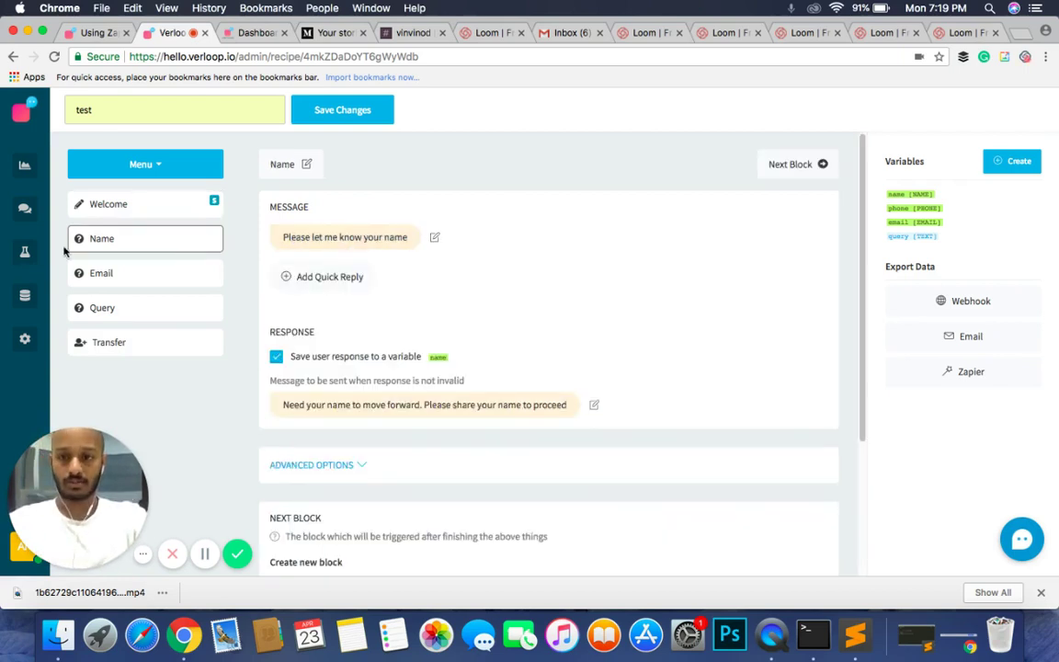
{"action": "scroll", "coordinate": [421, 428], "scroll_direction": "down", "scroll_amount": 4}
{"action": "scroll", "coordinate": [421, 428], "scroll_direction": "up", "scroll_amount": 4}
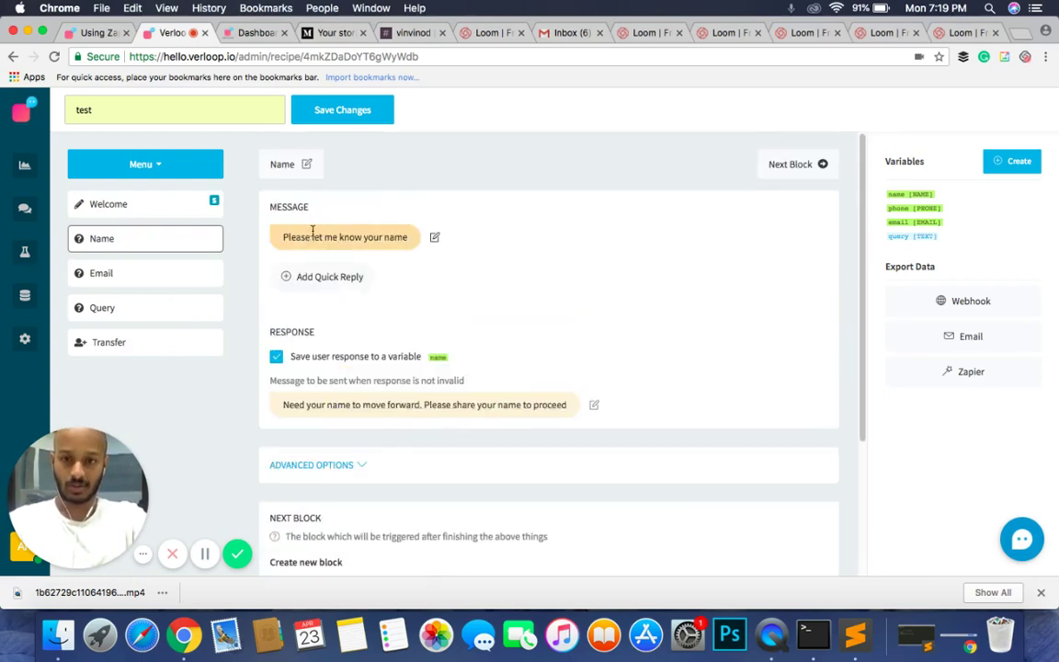
{"action": "left_click", "coordinate": [104, 341]}
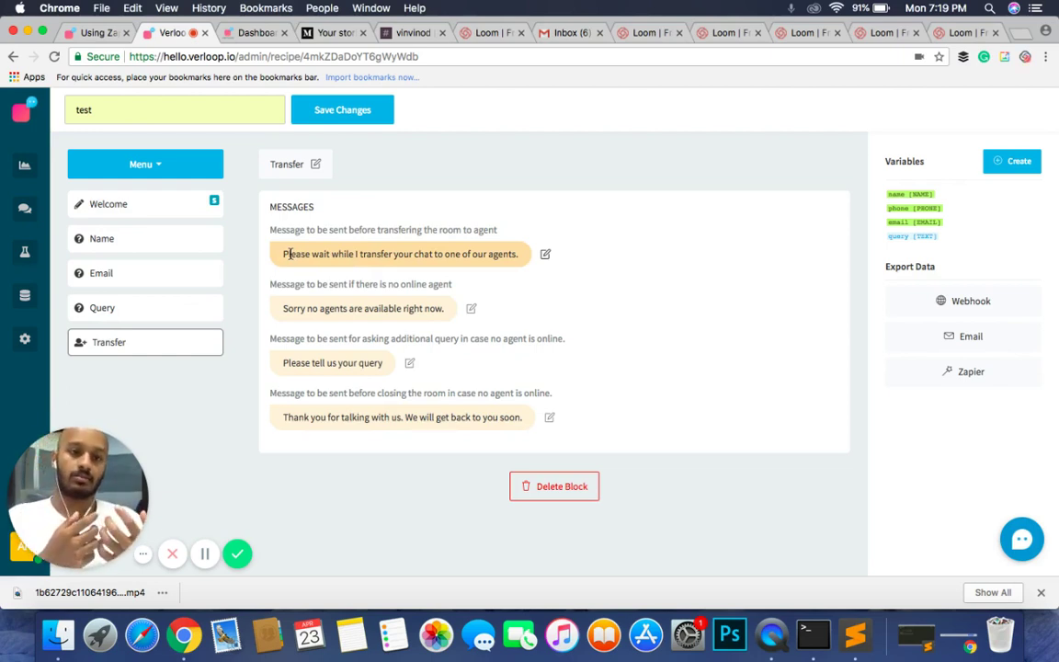
{"action": "left_click", "coordinate": [152, 204]}
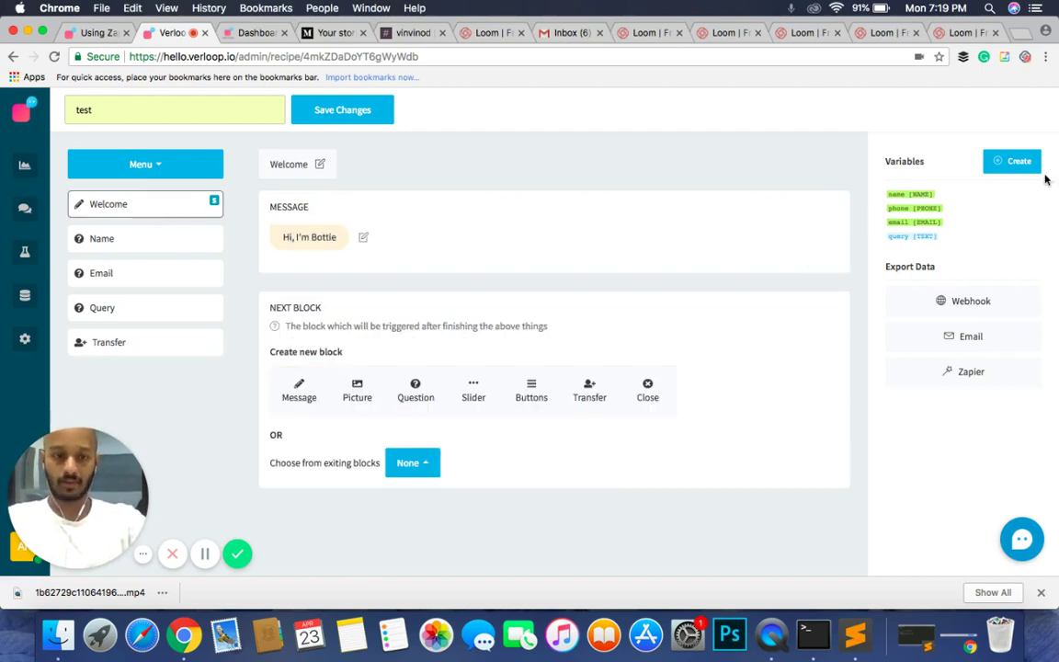
{"action": "left_click", "coordinate": [153, 250]}
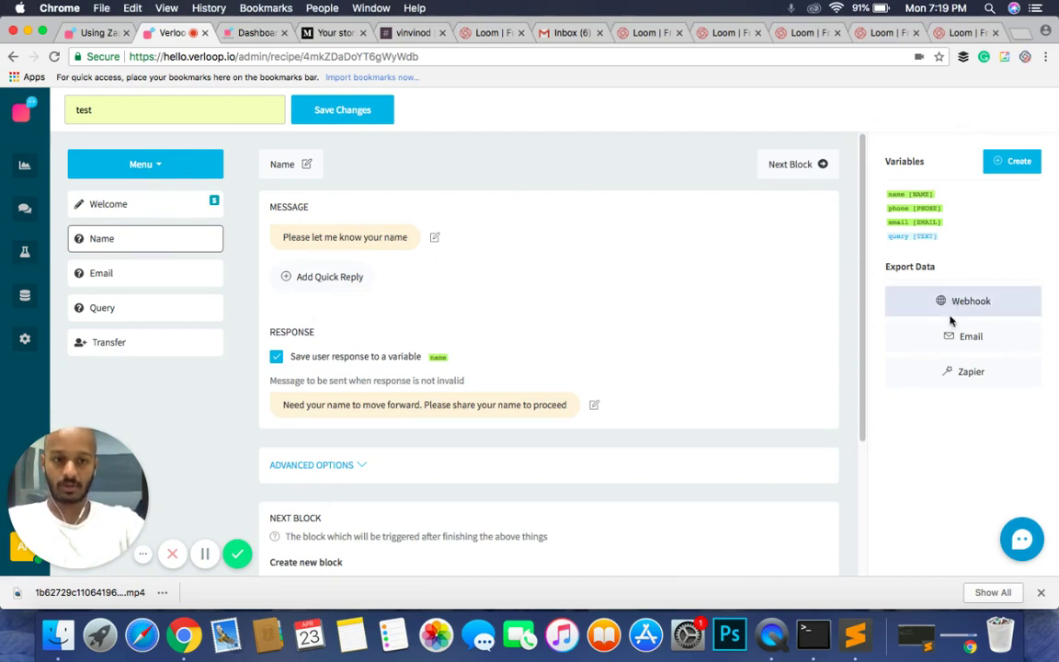
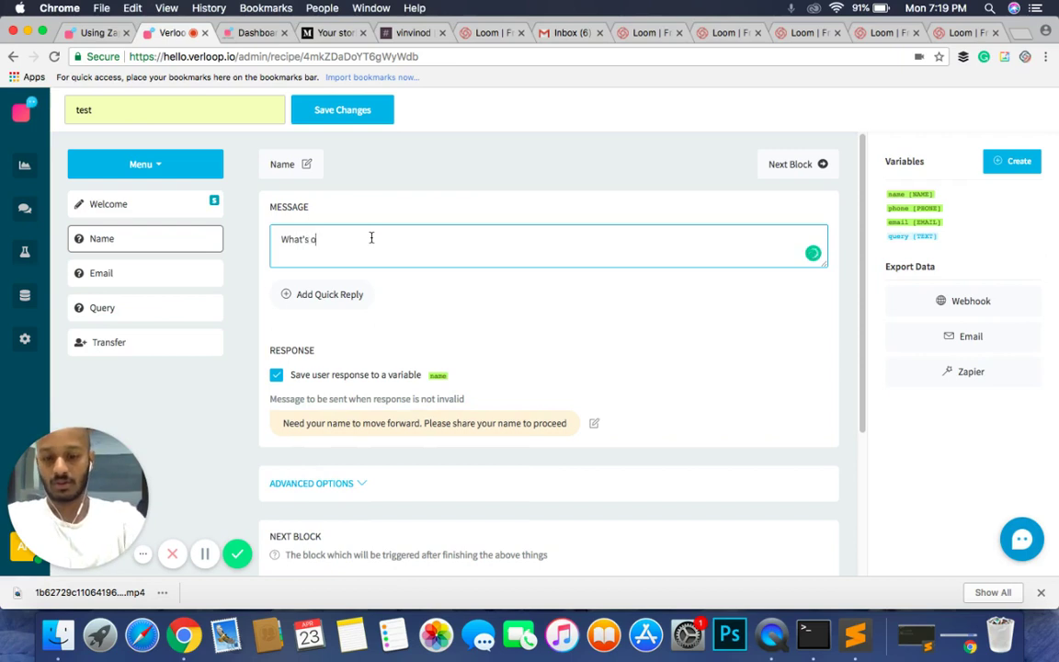
Step: Finish the Name block question as "What's your name?" and check its reply variable, leaving name selected
{"action": "key", "text": "BackSpace"}
{"action": "key", "text": "BackSpace"}
{"action": "type", "text": "your name?"}
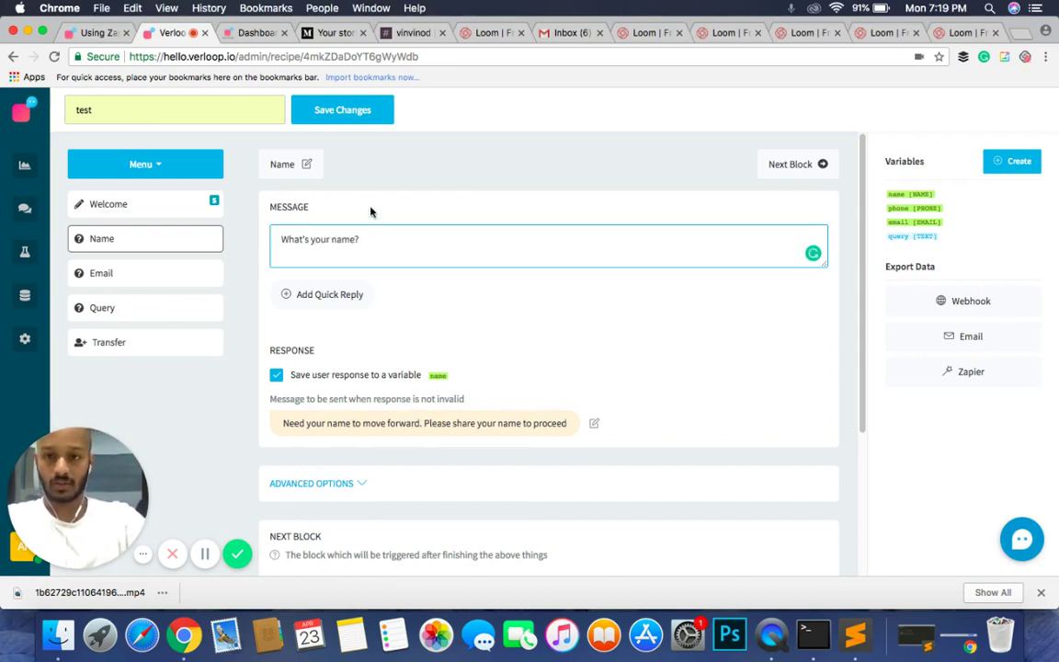
{"action": "left_click", "coordinate": [371, 212]}
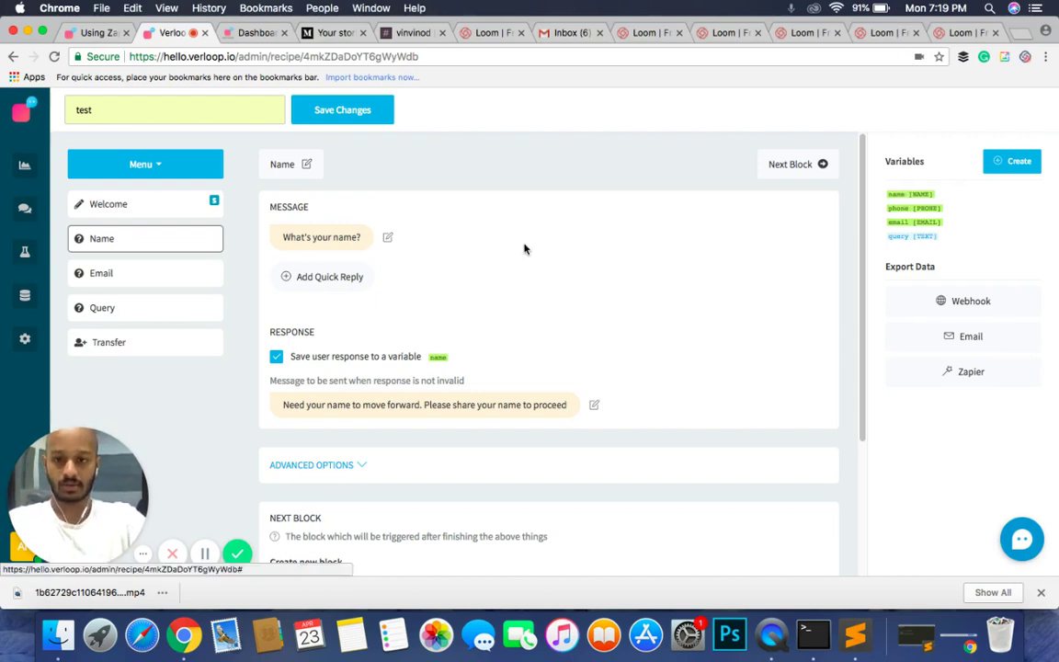
{"action": "left_click", "coordinate": [440, 358]}
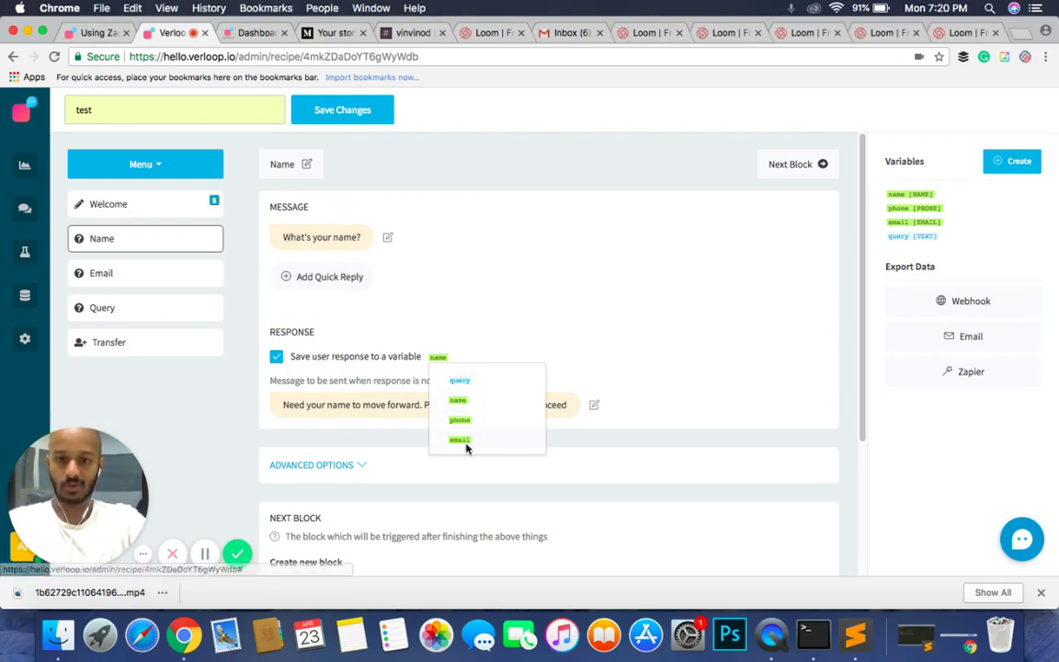
{"action": "left_click", "coordinate": [505, 256]}
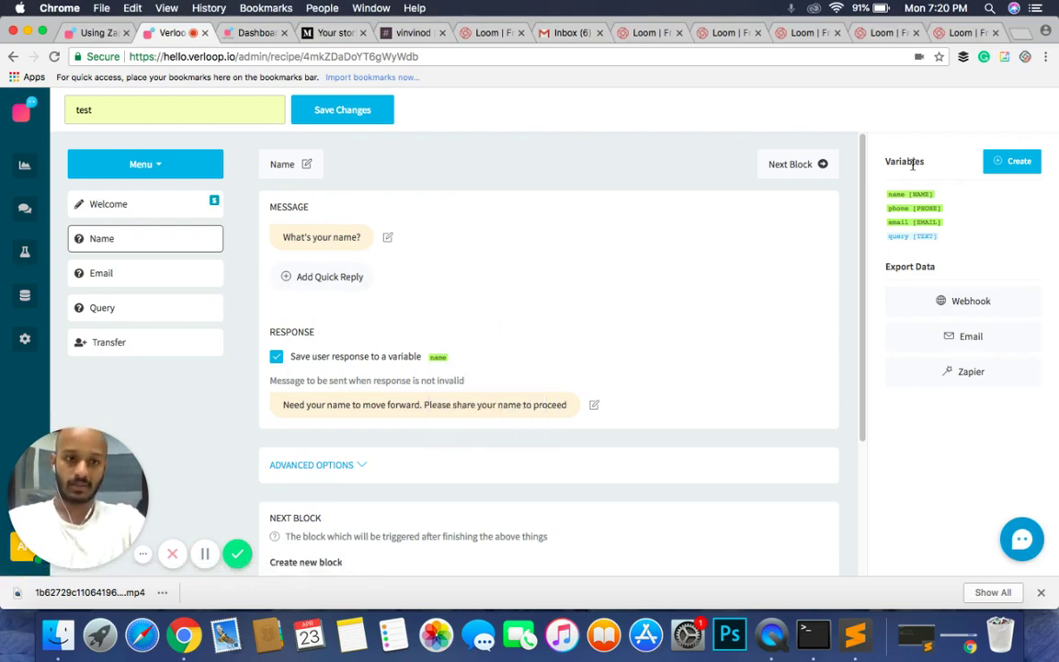
Step: Create a new text variable named gender
{"action": "left_click", "coordinate": [993, 168]}
{"action": "left_click", "coordinate": [508, 173]}
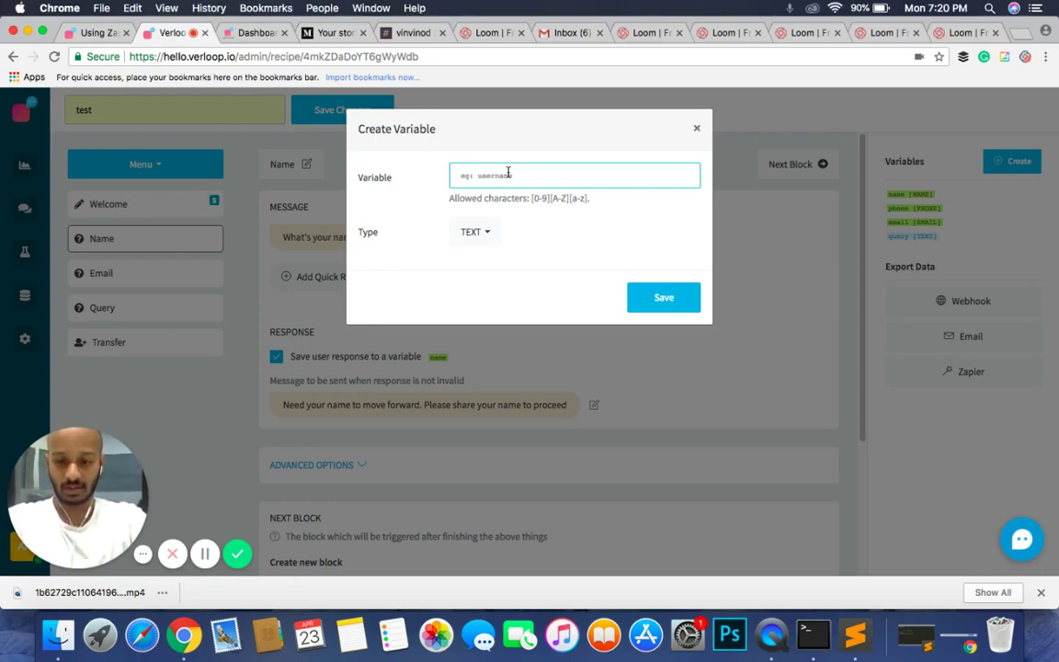
{"action": "type", "text": "gender"}
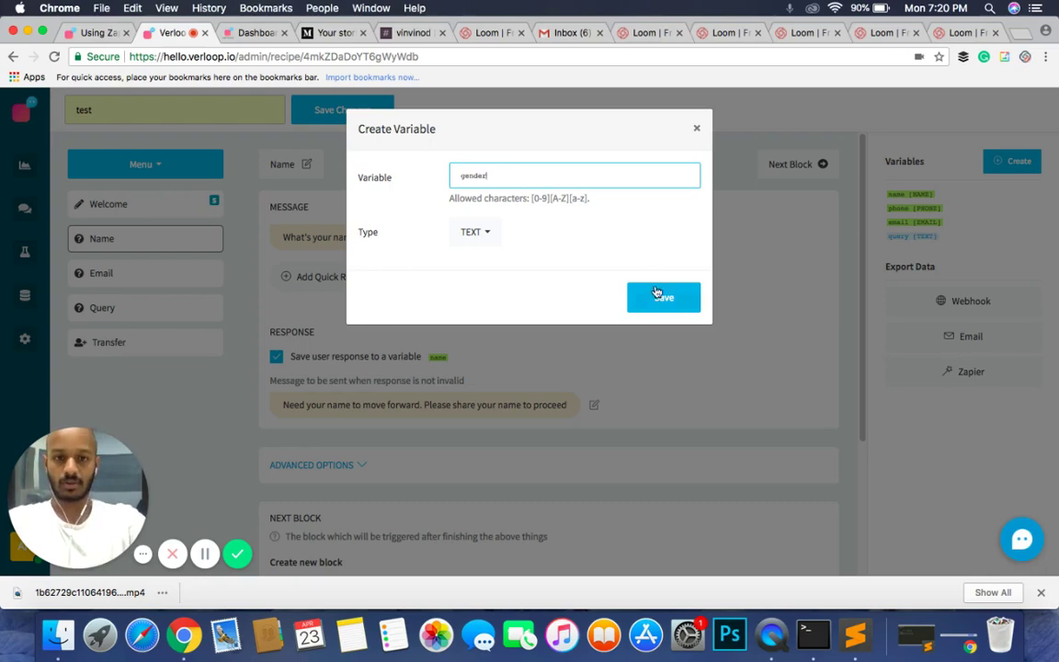
{"action": "left_click", "coordinate": [658, 294]}
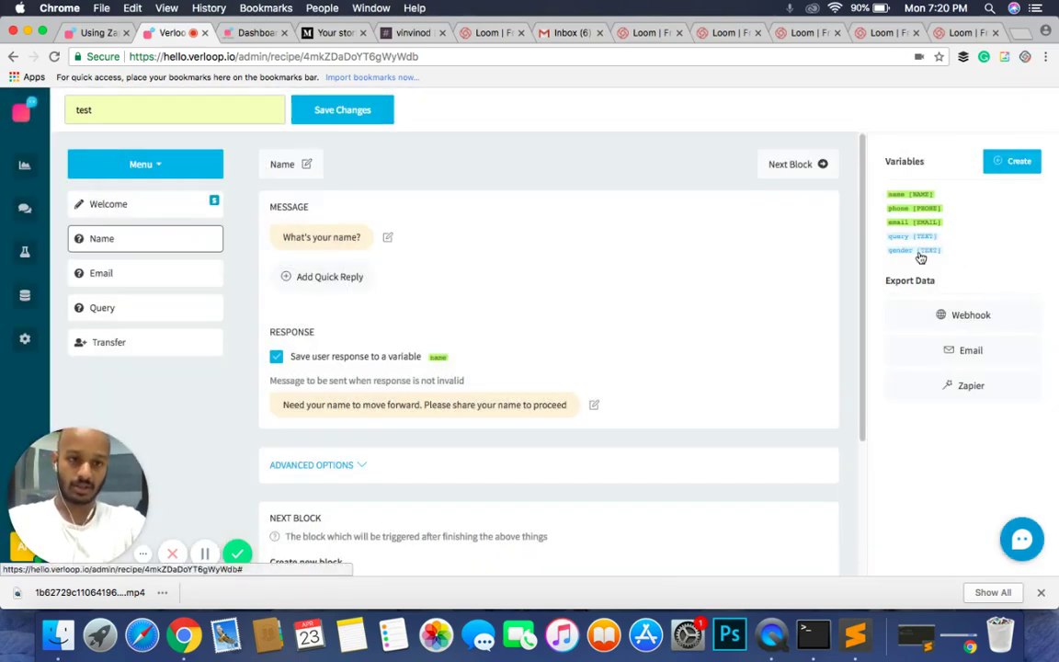
{"action": "left_click", "coordinate": [919, 256]}
{"action": "left_click", "coordinate": [696, 130]}
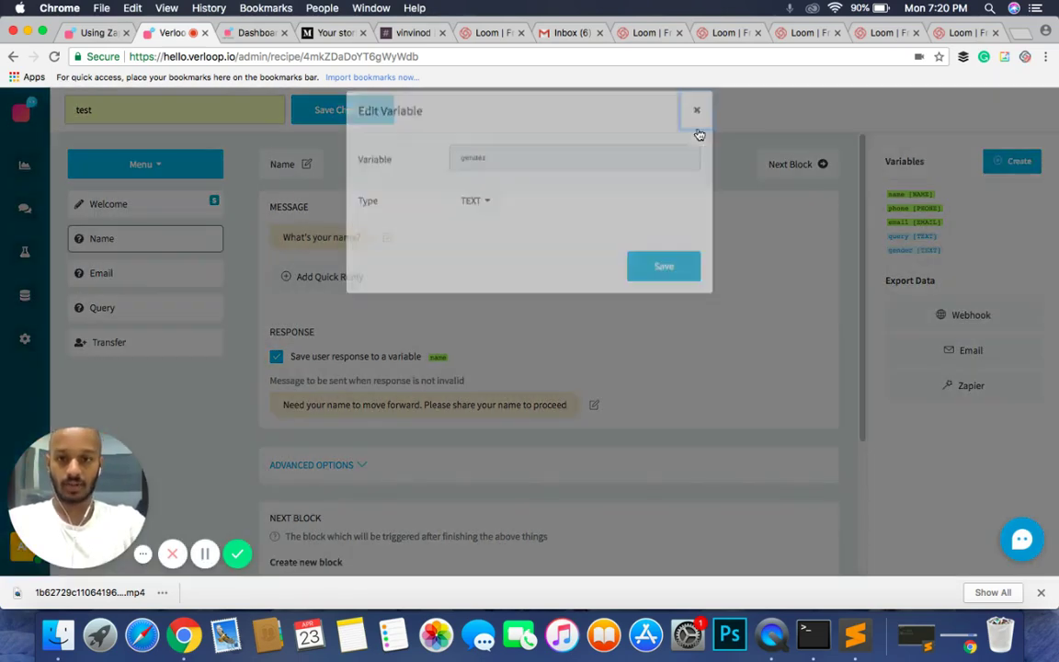
Step: Try the Name block saving replies to gender with the question "What's your gender?"
{"action": "left_click", "coordinate": [437, 357]}
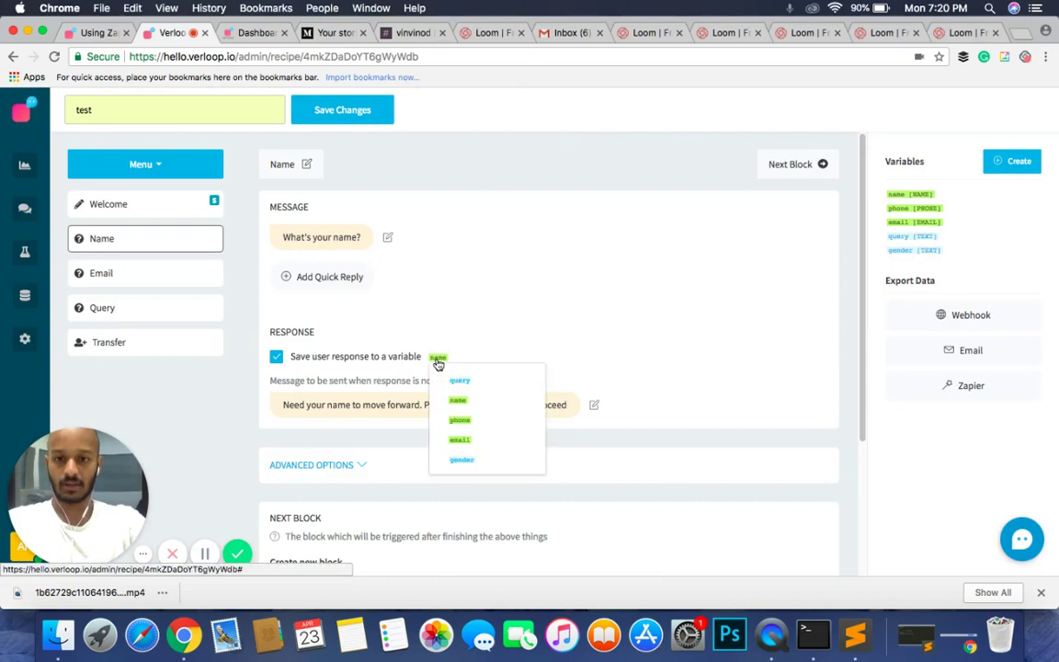
{"action": "left_click", "coordinate": [463, 460]}
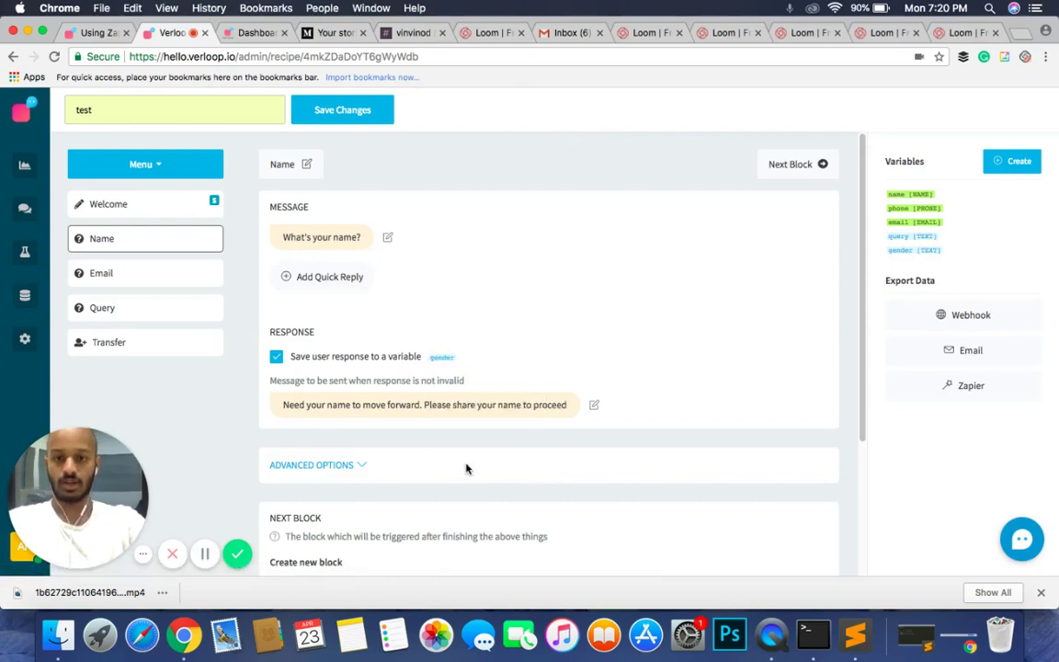
{"action": "left_click", "coordinate": [314, 240]}
{"action": "key", "text": "super+a"}
{"action": "type", "text": "Wha"}
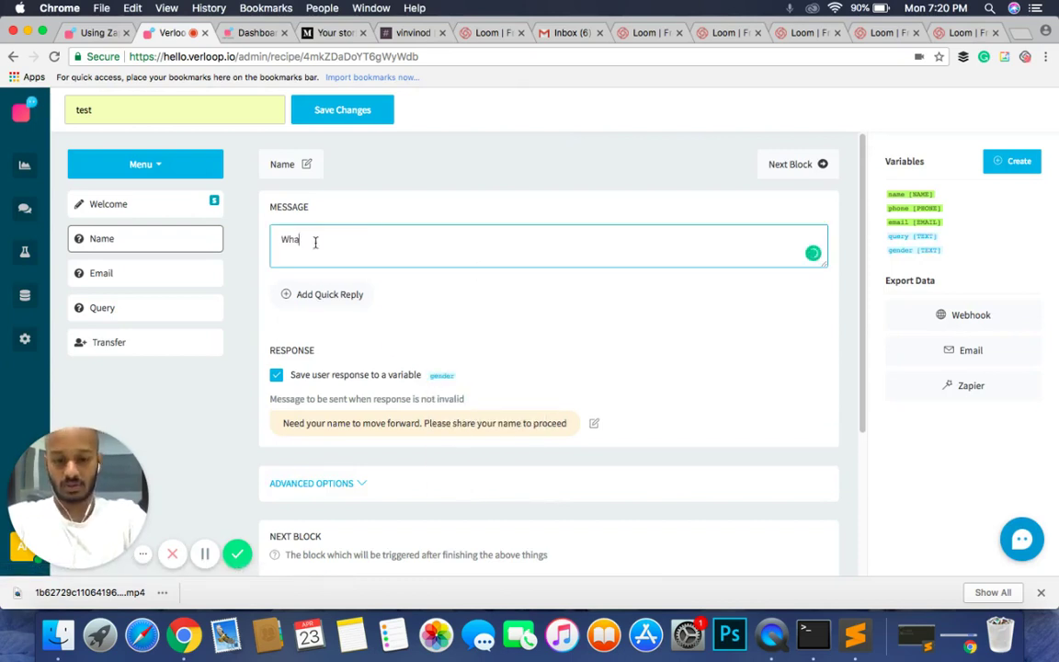
{"action": "type", "text": "t's your ge"}
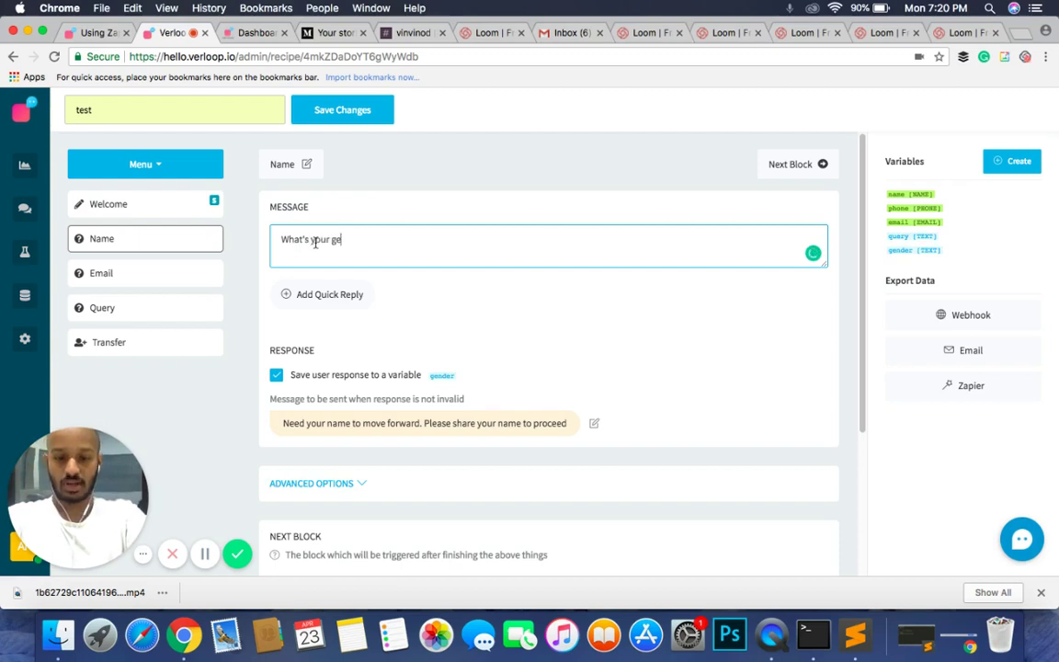
{"action": "type", "text": "nder?"}
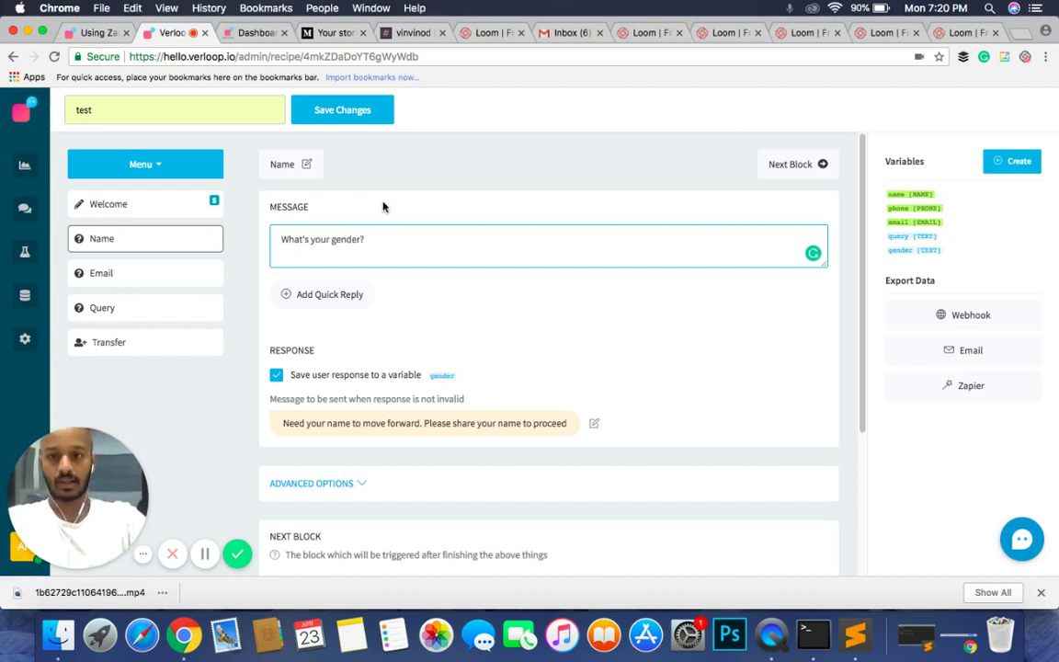
{"action": "left_click", "coordinate": [384, 207]}
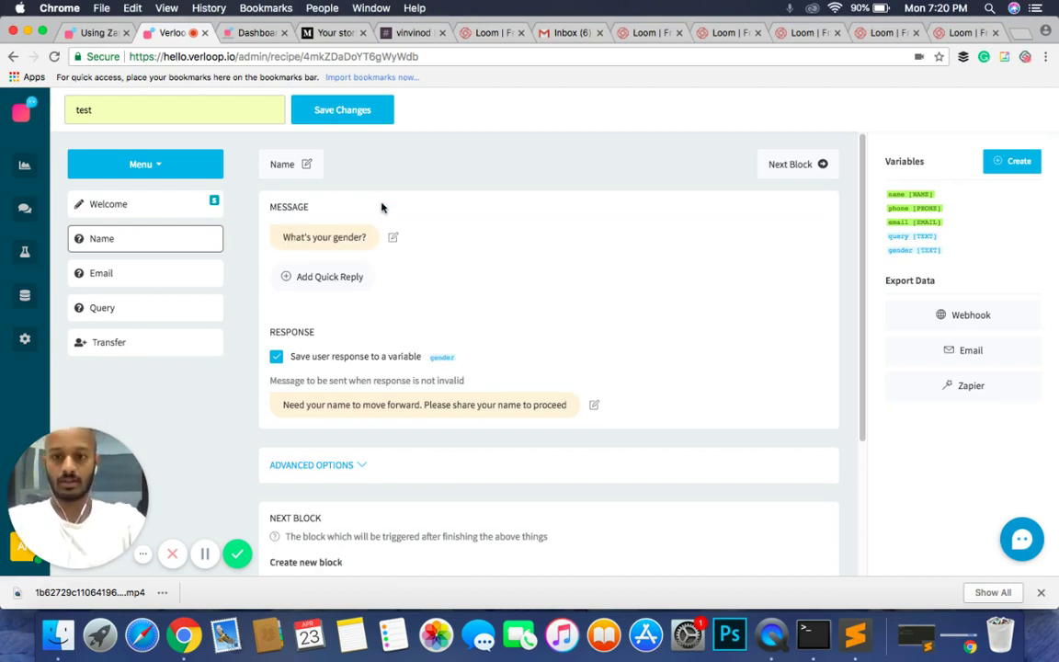
Step: Revert the Name block to save to name and ask "What's your name?"
{"action": "left_click", "coordinate": [442, 359]}
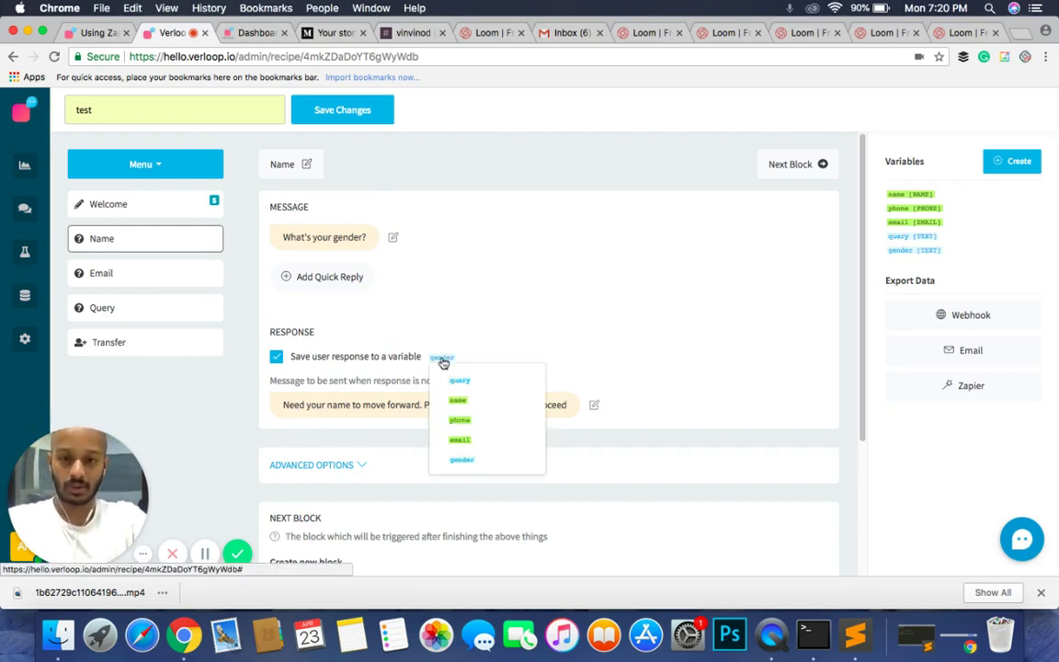
{"action": "left_click", "coordinate": [459, 405]}
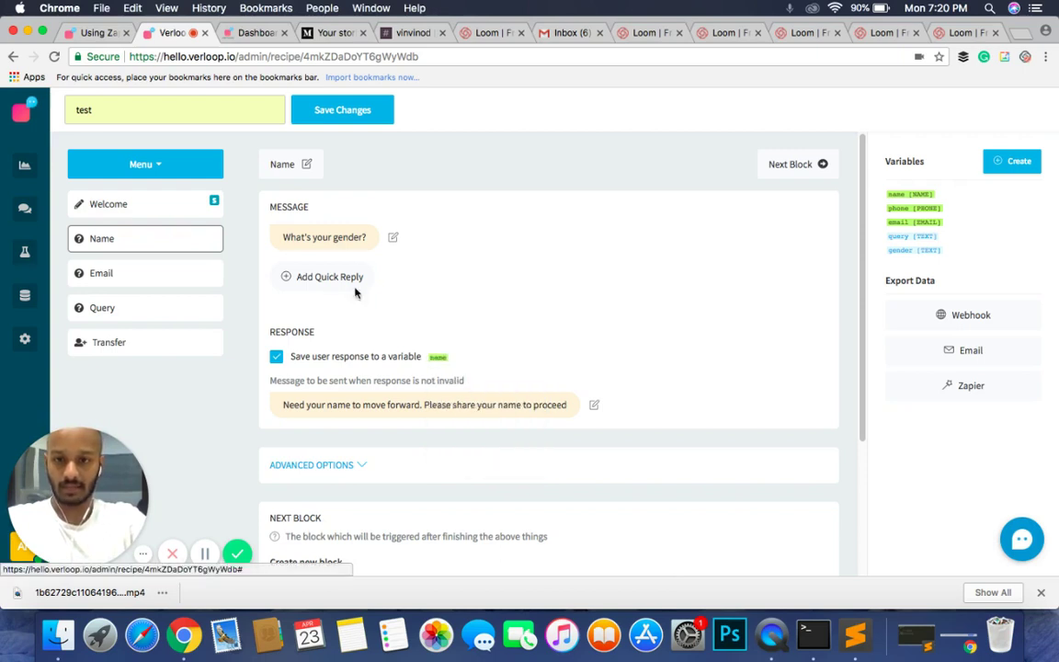
{"action": "left_click", "coordinate": [354, 238]}
{"action": "key", "text": "super+a"}
{"action": "type", "text": "W"}
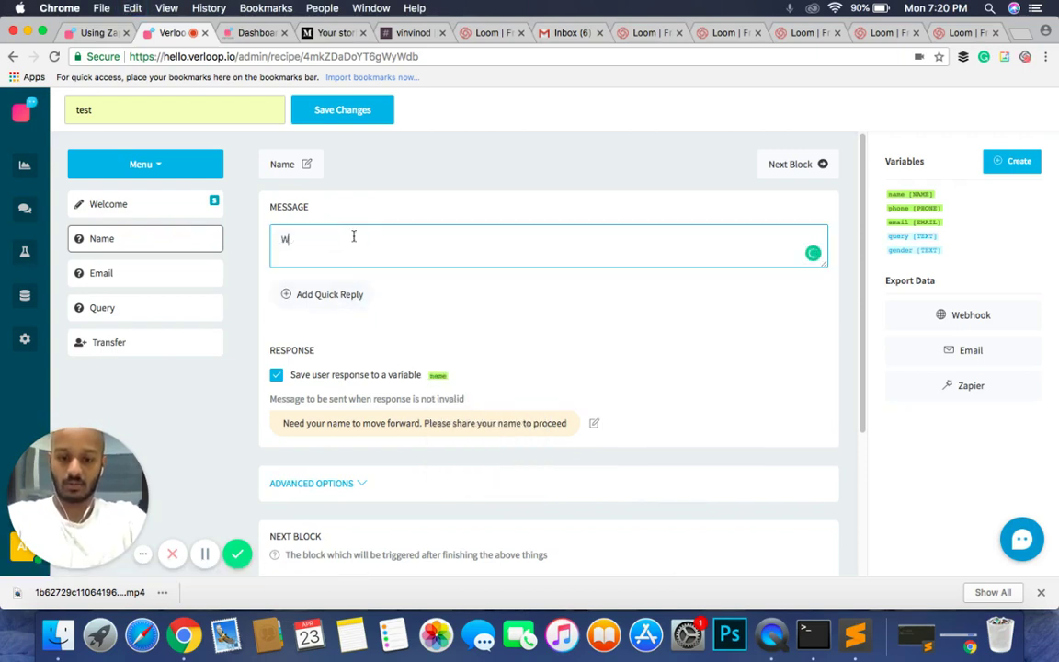
{"action": "type", "text": "hat's your name?"}
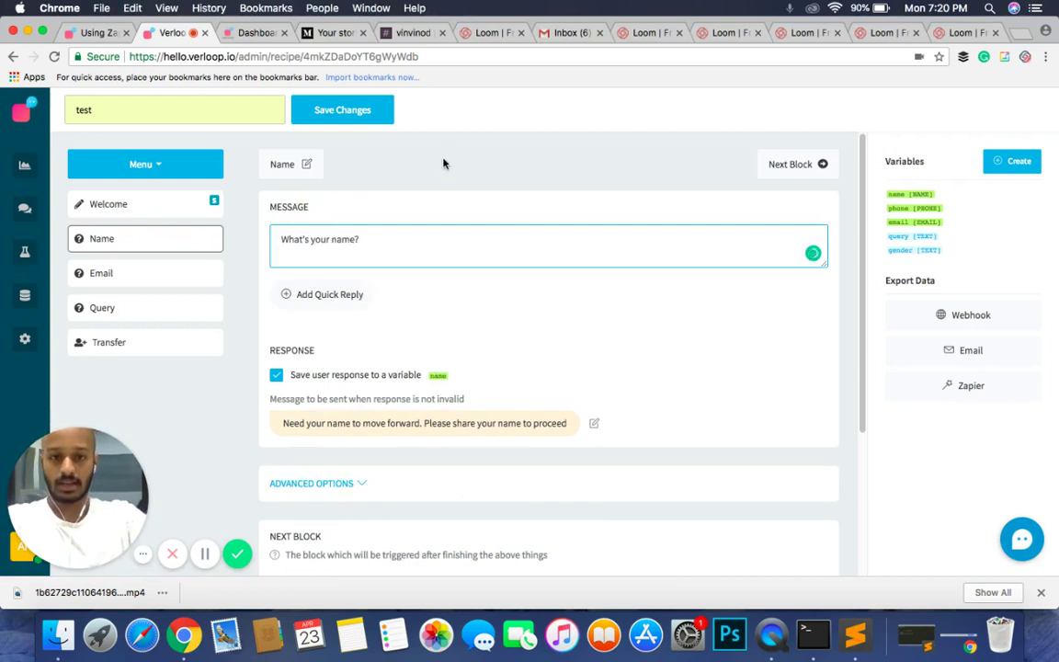
{"action": "left_click", "coordinate": [443, 164]}
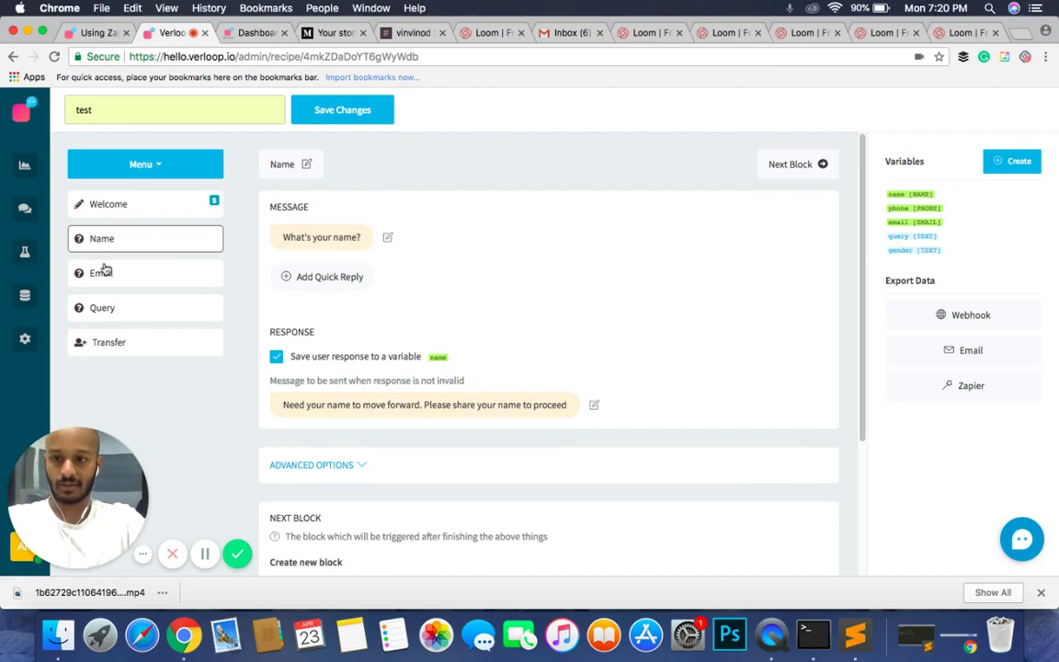
Step: Set the Welcome block's next block to the existing Name block
{"action": "left_click", "coordinate": [128, 206]}
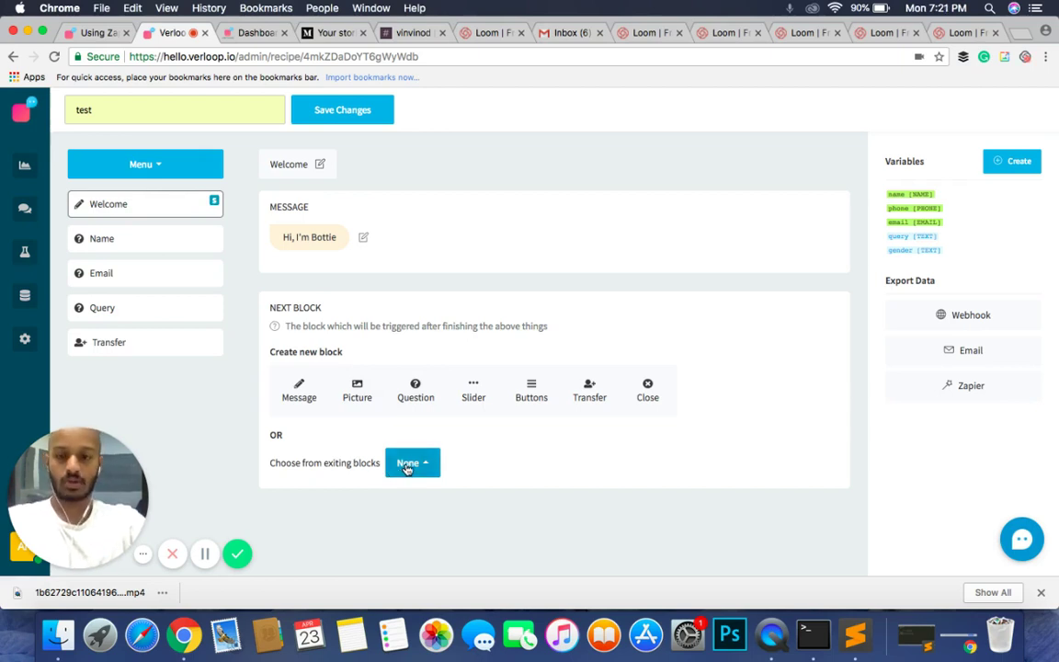
{"action": "left_click", "coordinate": [408, 466]}
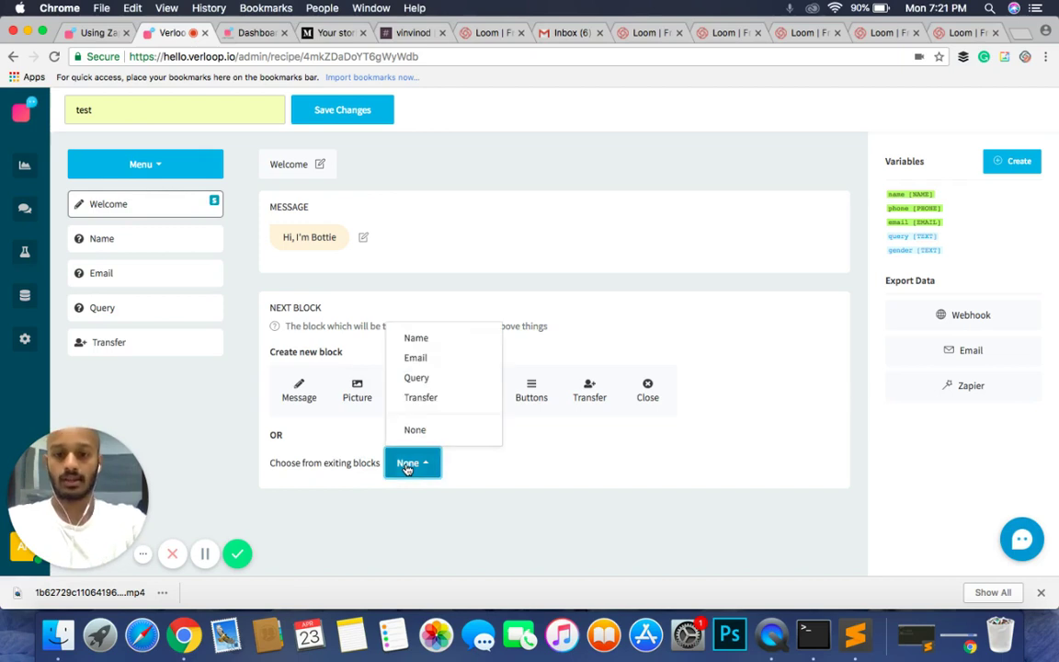
{"action": "left_click", "coordinate": [419, 342]}
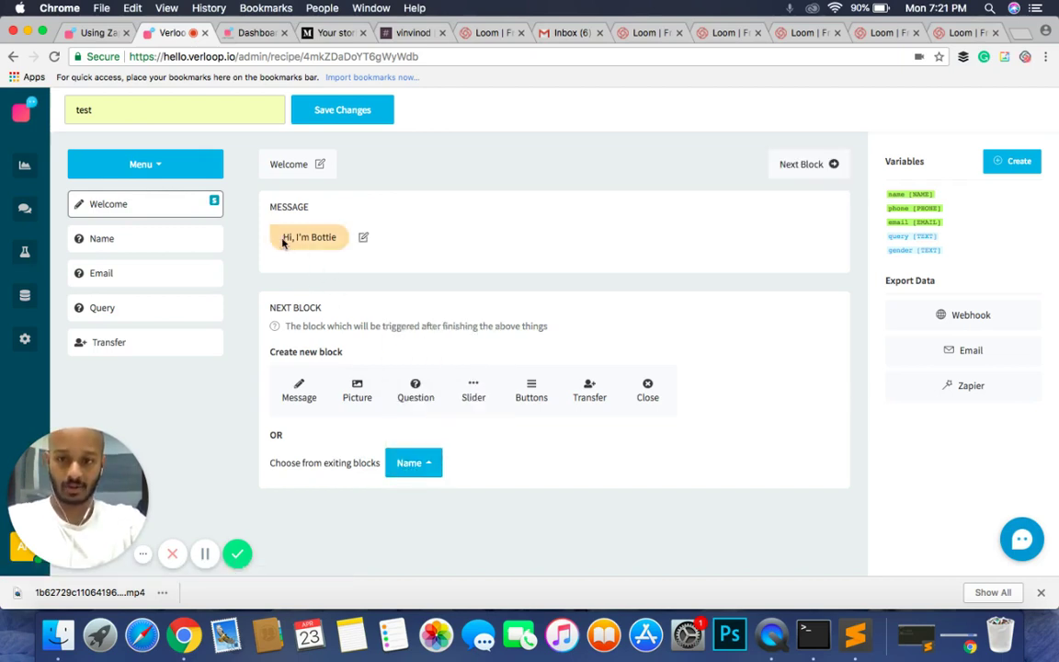
{"action": "left_click_drag", "start_coordinate": [262, 226], "coordinate": [378, 253]}
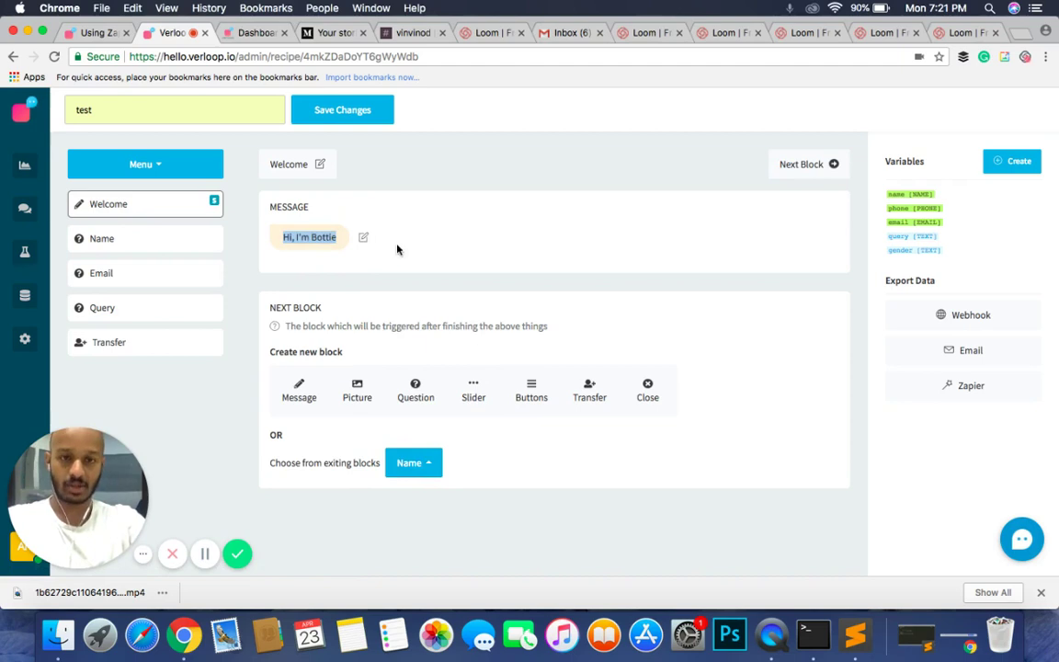
{"action": "left_click", "coordinate": [397, 249]}
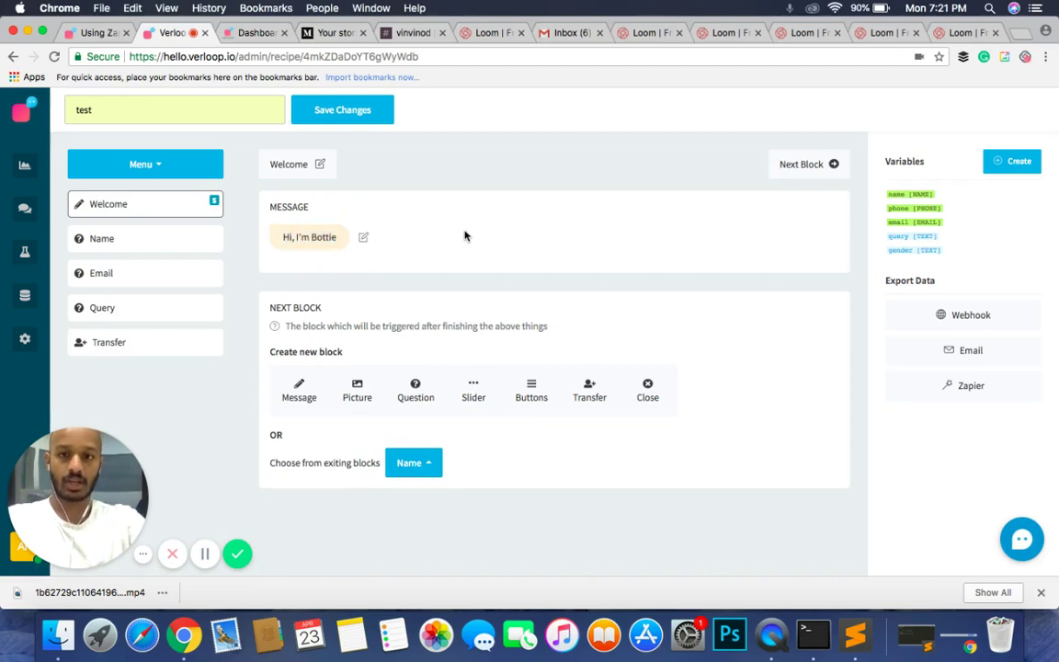
Step: Step through the Name block to confirm it leads to the Email block
{"action": "left_click", "coordinate": [779, 164]}
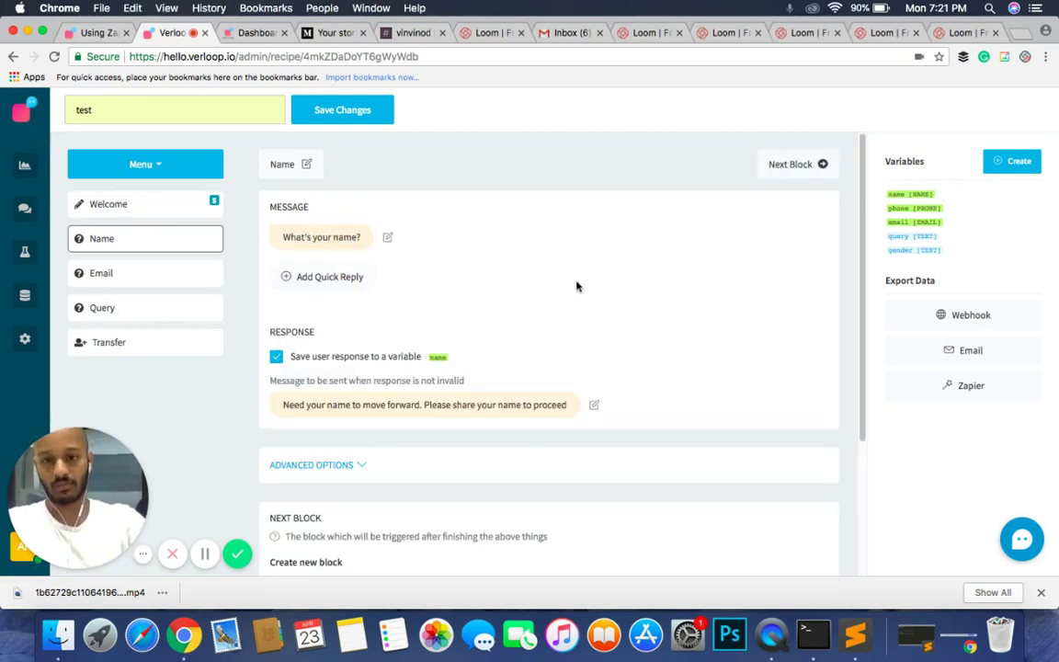
{"action": "scroll", "coordinate": [566, 386], "scroll_direction": "down", "scroll_amount": 4}
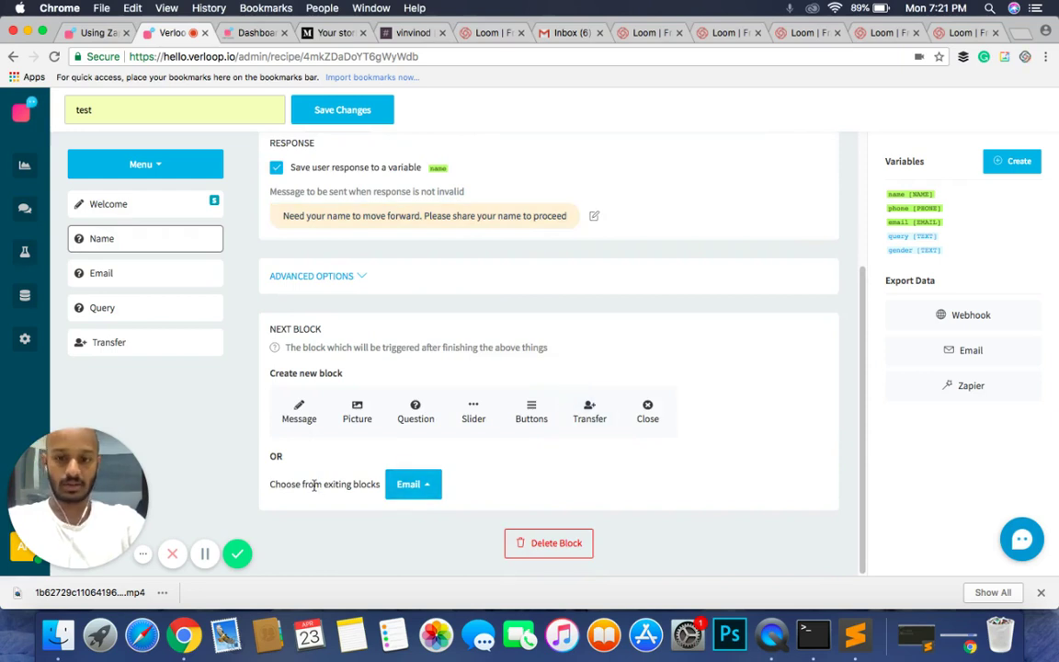
{"action": "scroll", "coordinate": [568, 303], "scroll_direction": "up", "scroll_amount": 4}
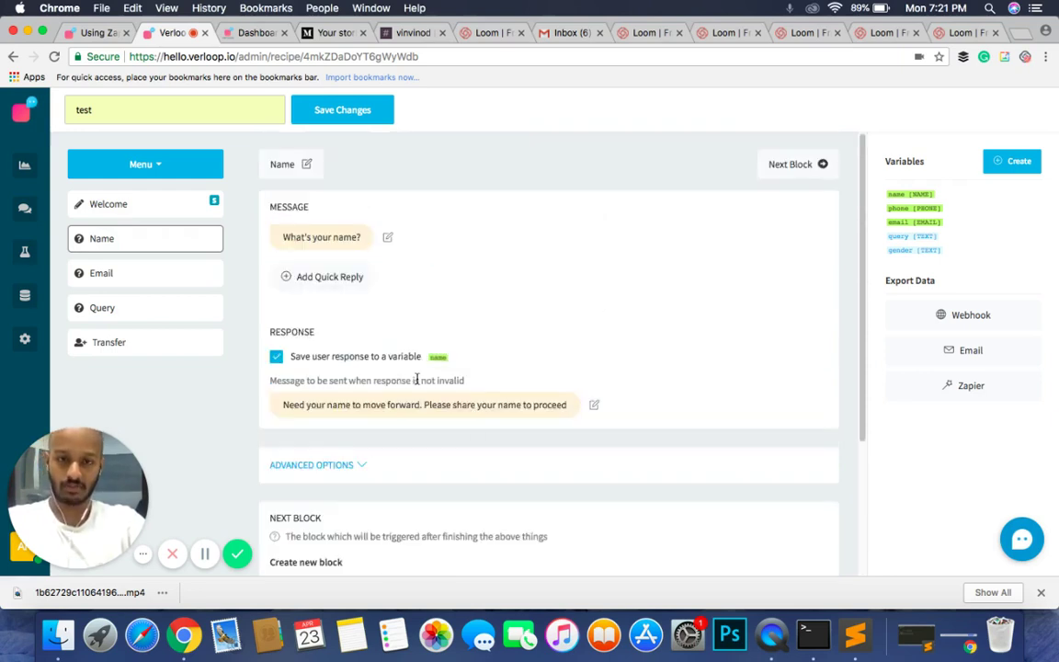
{"action": "left_click", "coordinate": [798, 168]}
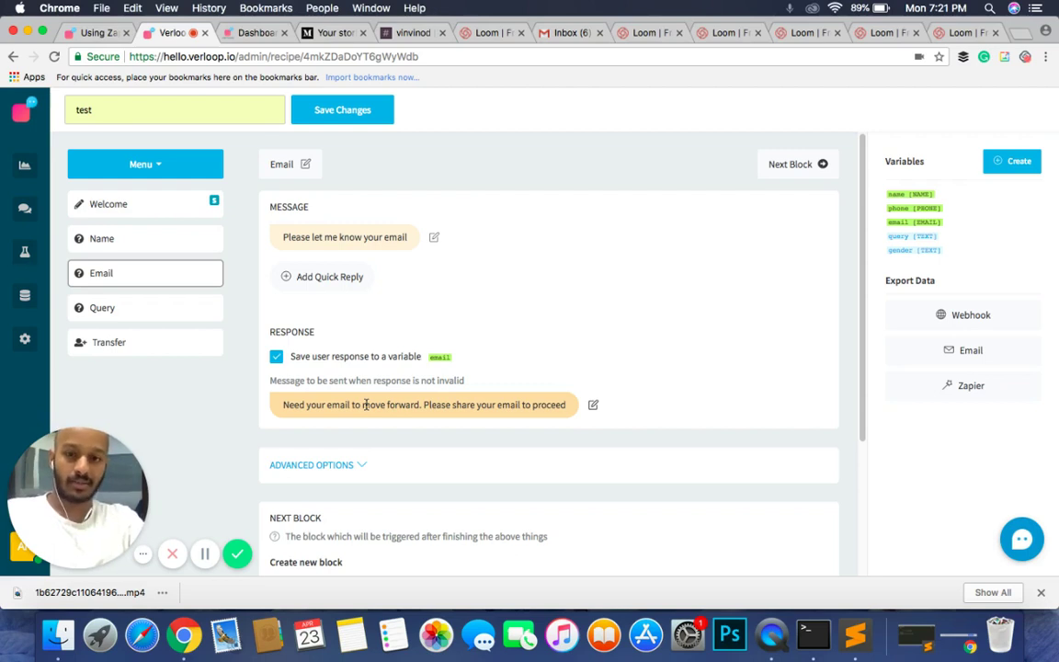
Step: Rewrite the Email invalid-response message to "Please let me know what your real email id is."
{"action": "left_click", "coordinate": [365, 404]}
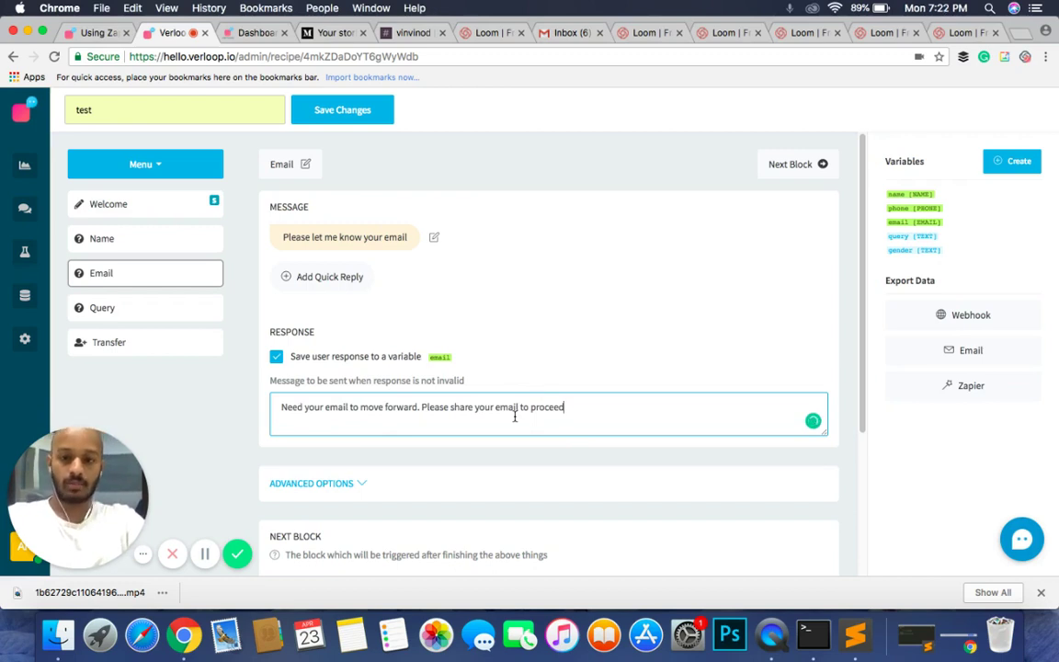
{"action": "key", "text": "super+a"}
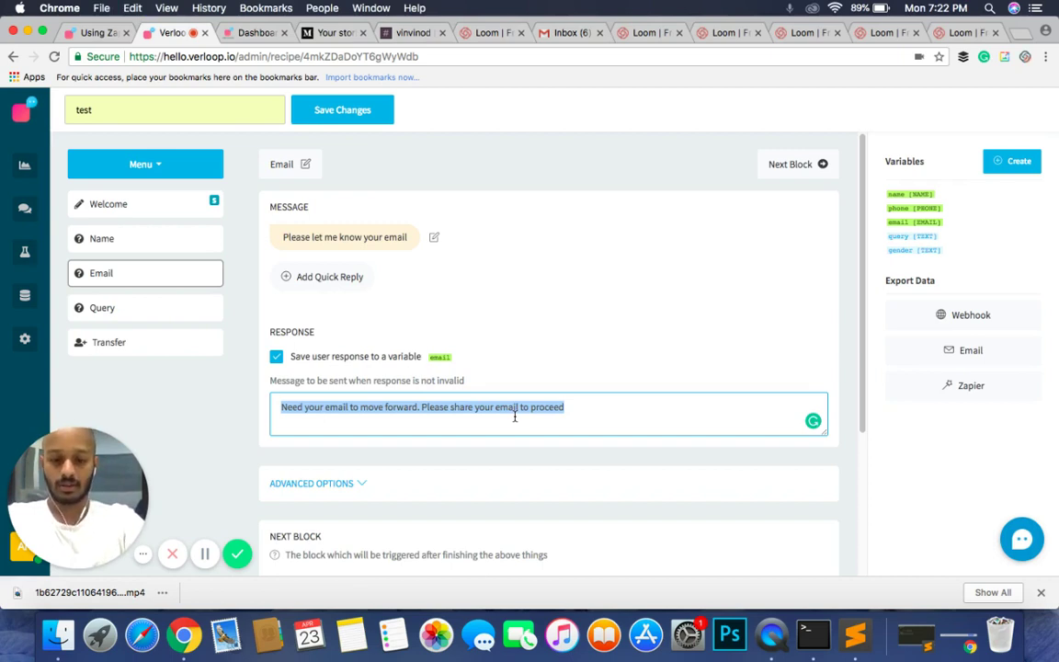
{"action": "type", "text": "Please let k"}
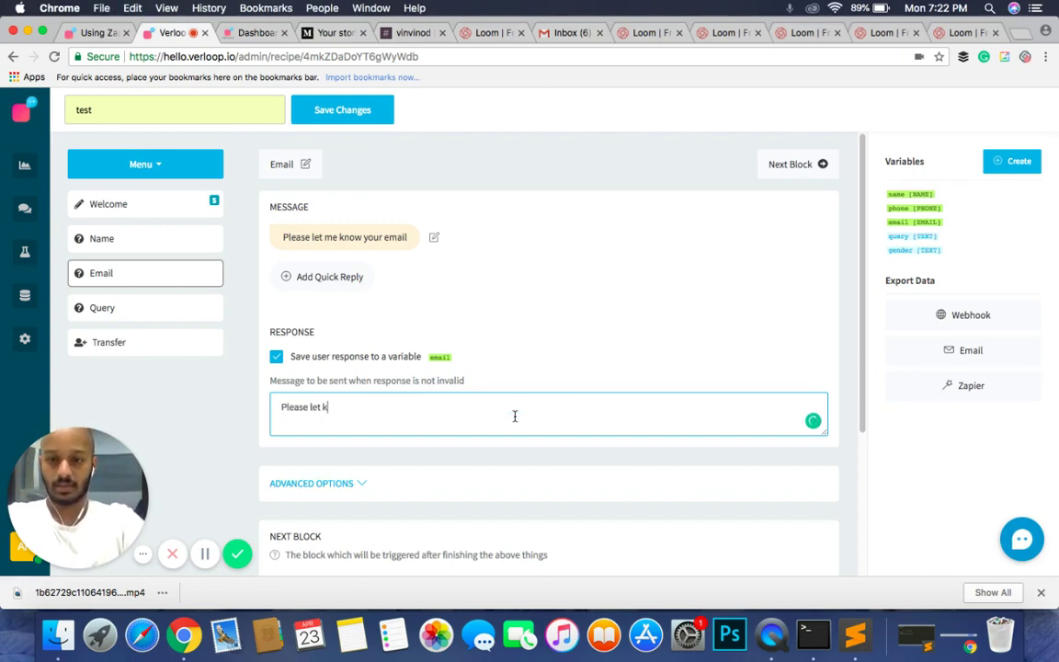
{"action": "key", "text": "BackSpace"}
{"action": "type", "text": "me know what y"}
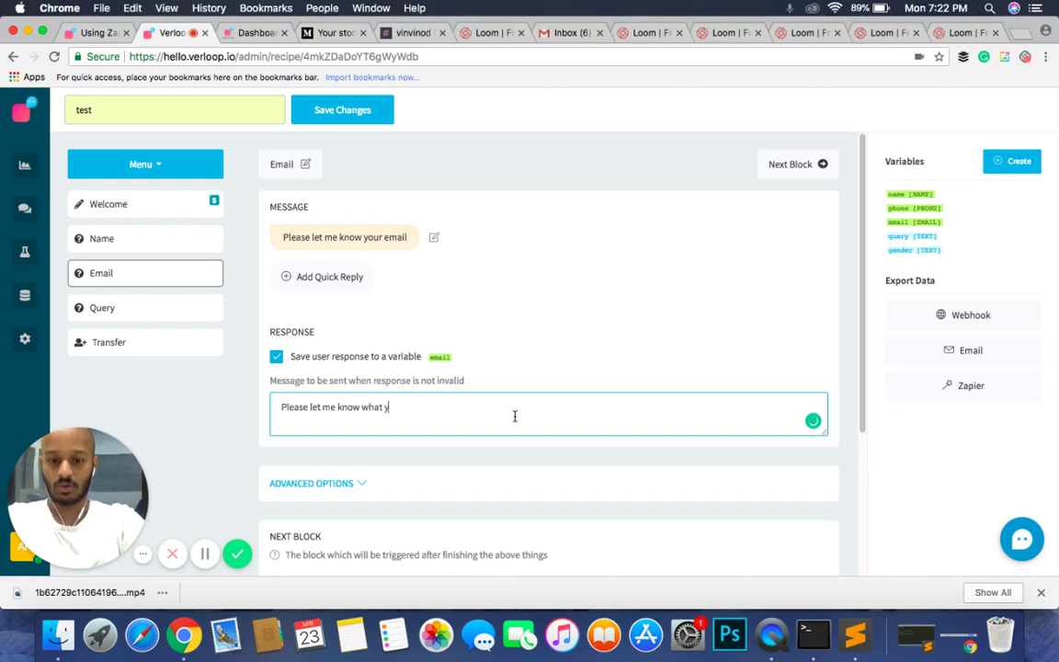
{"action": "type", "text": "our real email"}
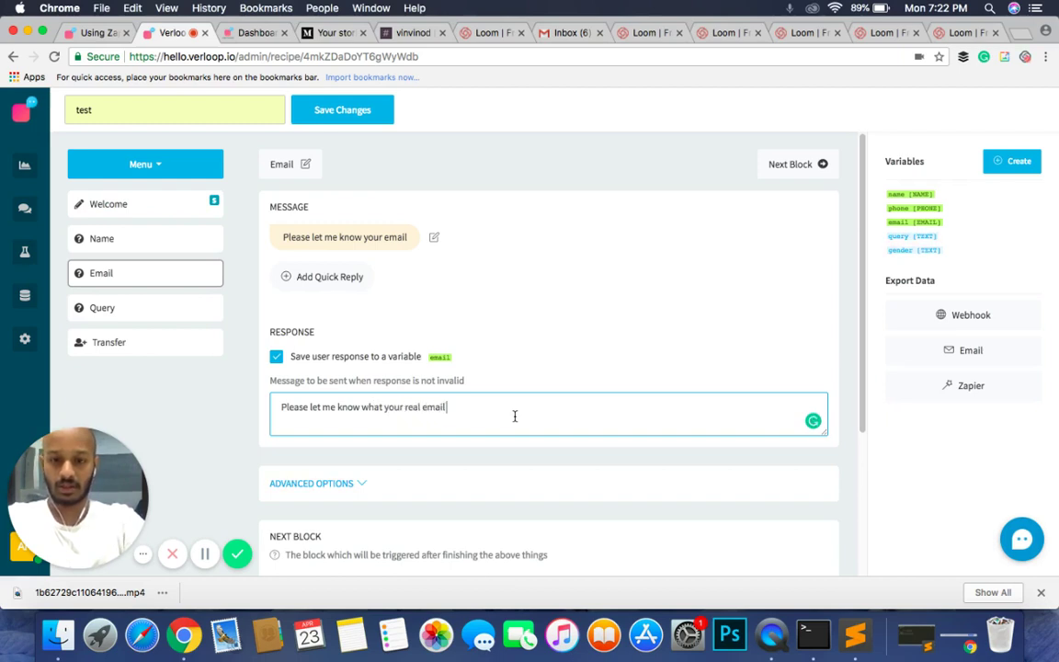
{"action": "type", "text": " id is."}
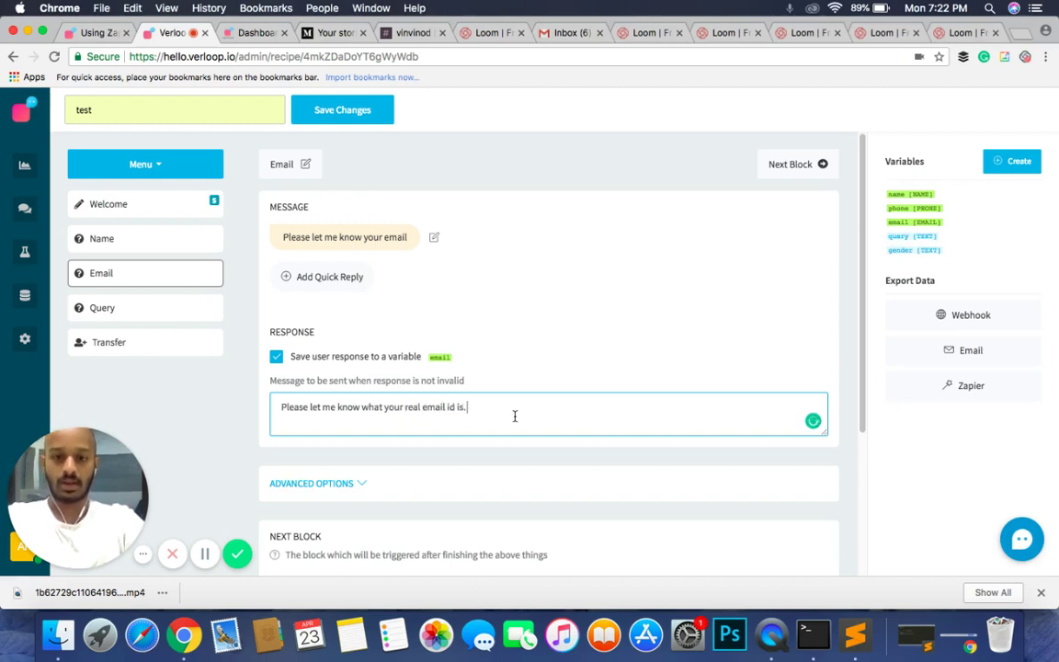
{"action": "left_click", "coordinate": [551, 368]}
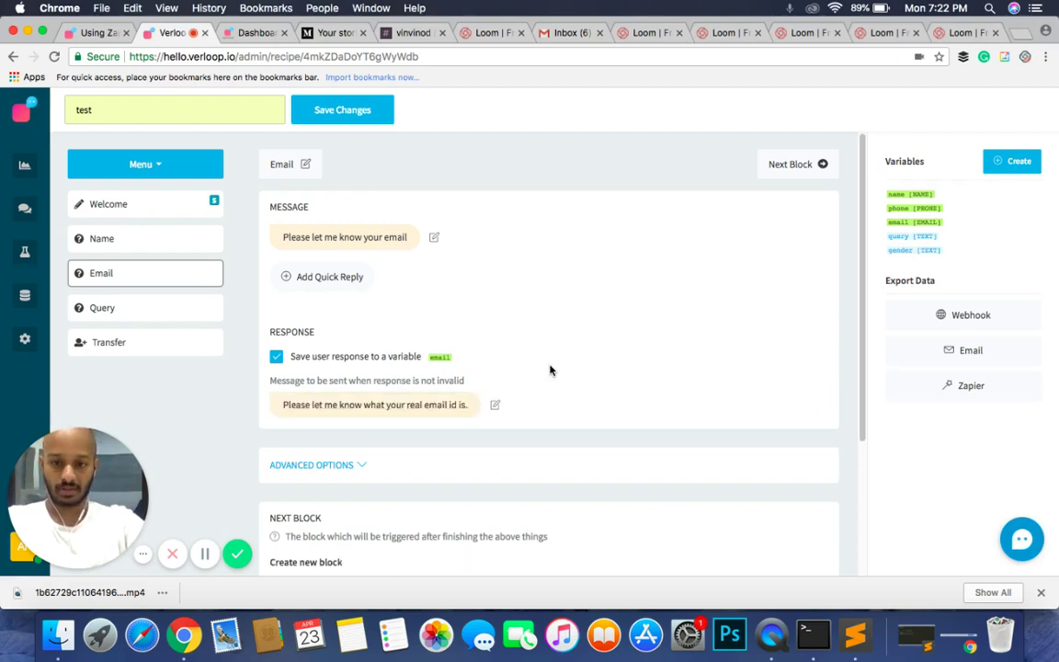
{"action": "left_click", "coordinate": [352, 466]}
Step: Make the Email question mandatory with NO reply "I understand, but please let me know what your real email ID is."
{"action": "scroll", "coordinate": [352, 468], "scroll_direction": "down", "scroll_amount": 1}
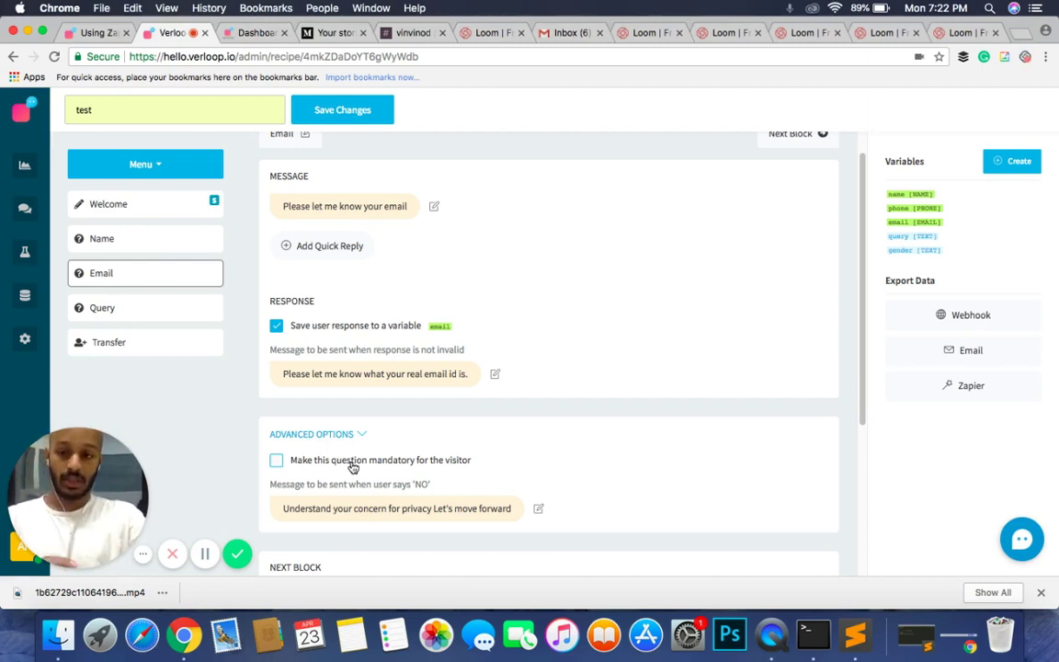
{"action": "left_click", "coordinate": [353, 468]}
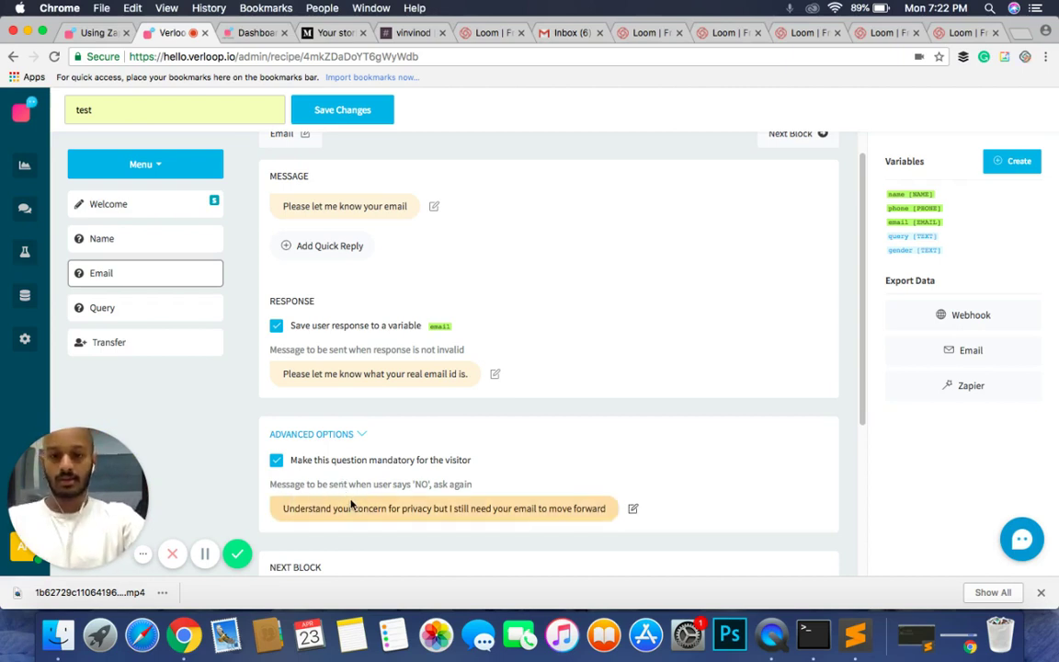
{"action": "left_click", "coordinate": [353, 506]}
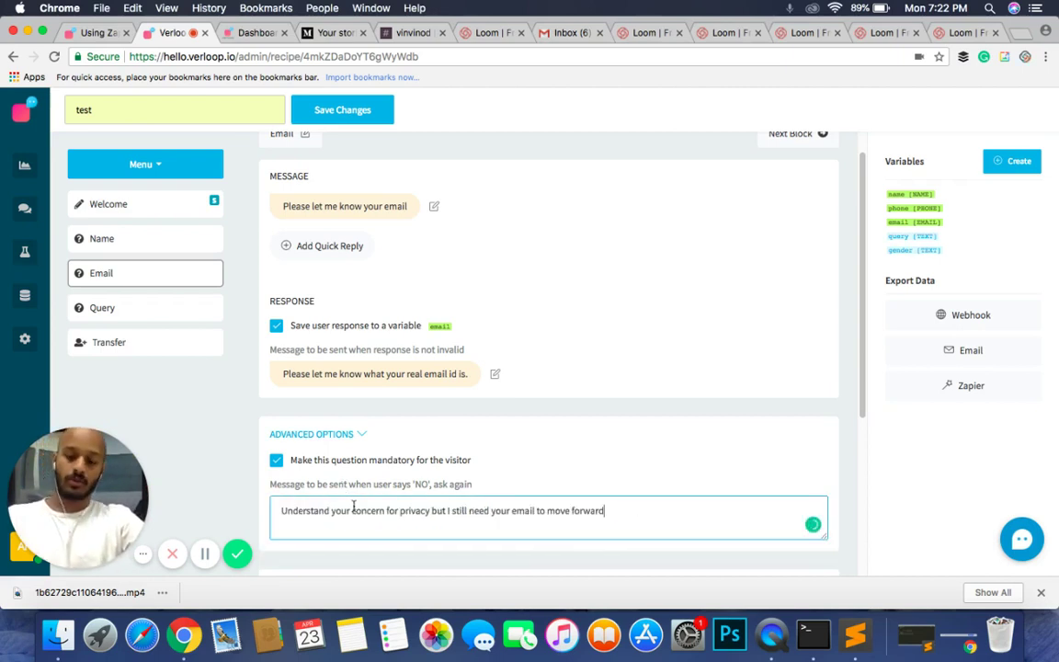
{"action": "key", "text": "super+a"}
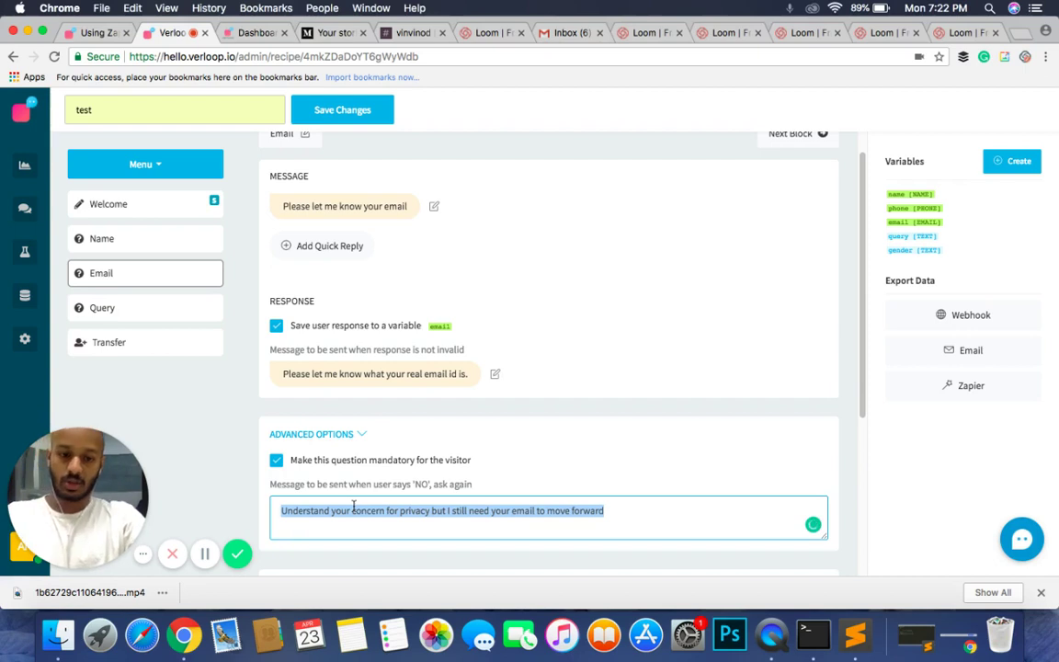
{"action": "type", "text": "I under"}
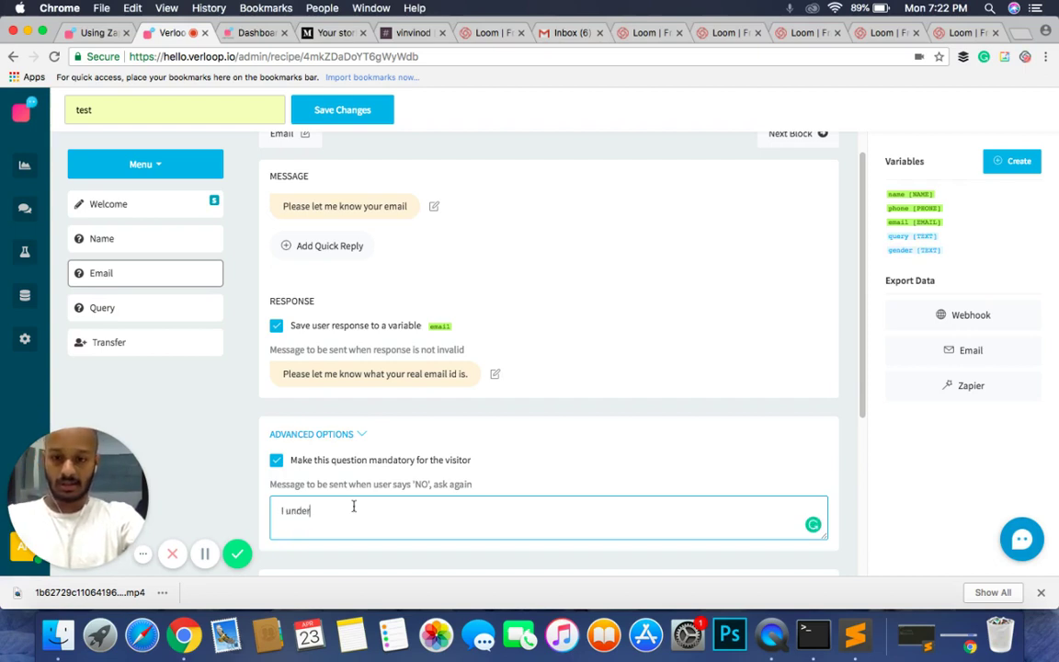
{"action": "type", "text": "stand, but"}
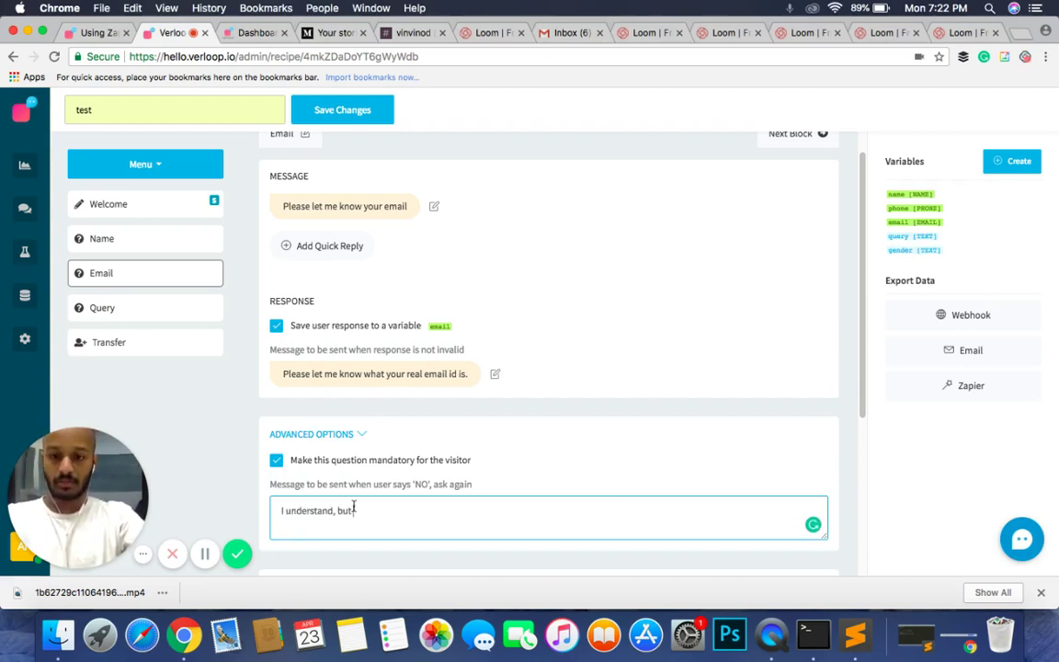
{"action": "type", "text": " please let me"}
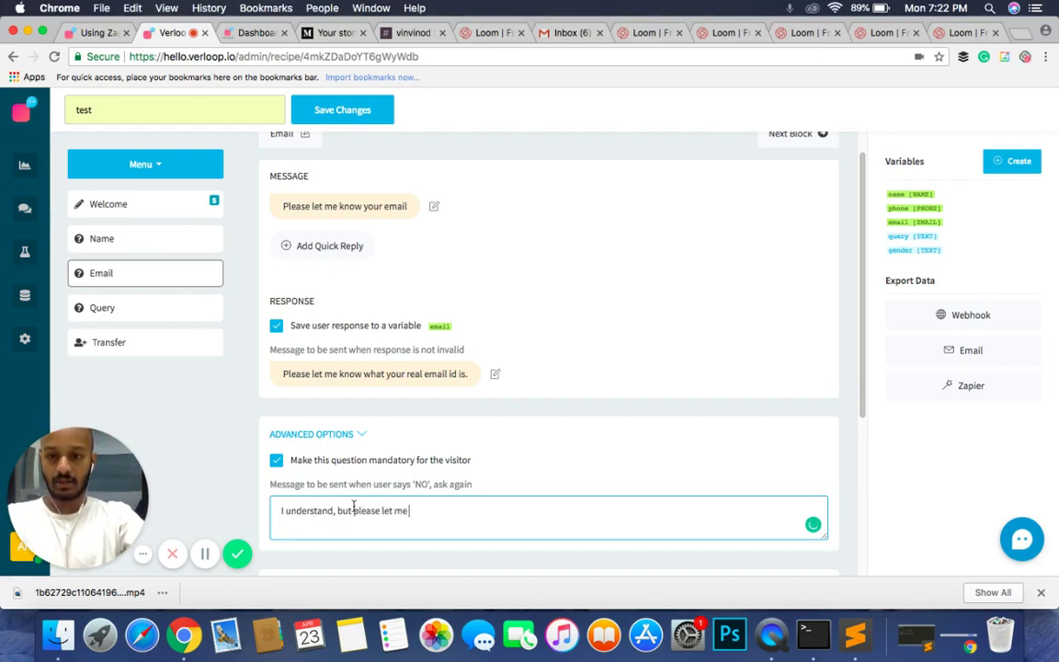
{"action": "type", "text": " know what your"}
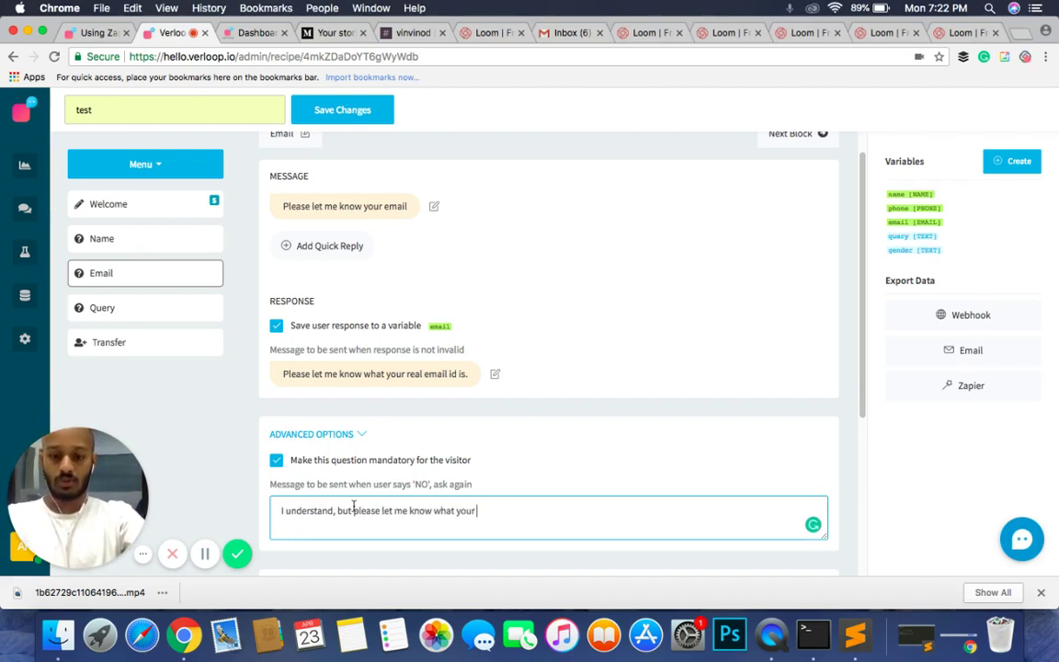
{"action": "type", "text": " real email id"}
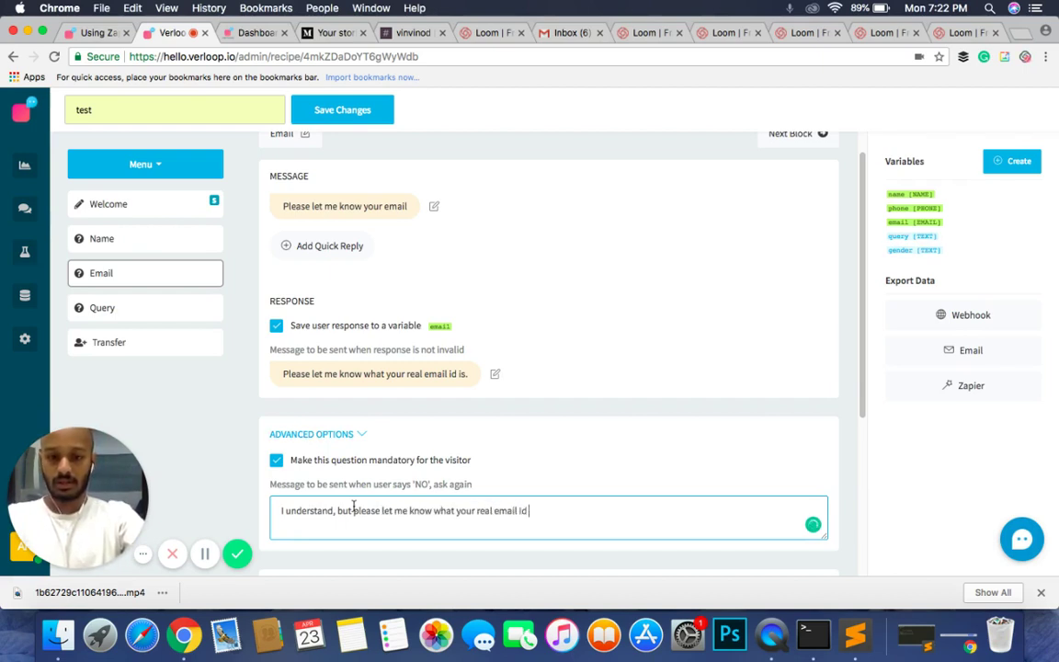
{"action": "key", "text": "BackSpace"}
{"action": "key", "text": "BackSpace"}
{"action": "key", "text": "BackSpace"}
{"action": "type", "text": "ID is."}
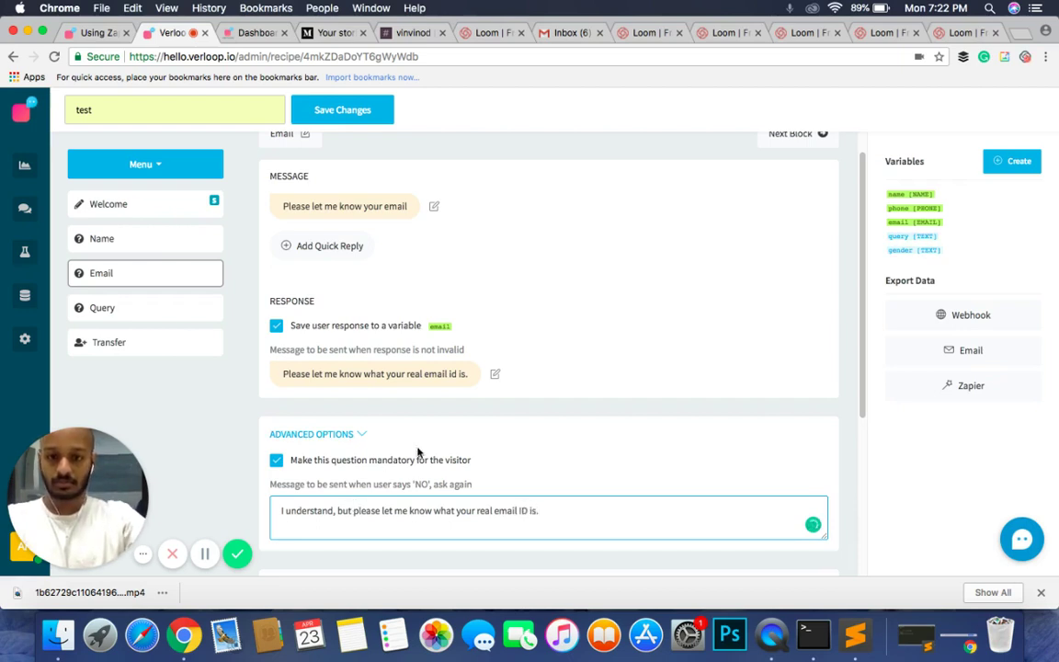
{"action": "left_click", "coordinate": [566, 305]}
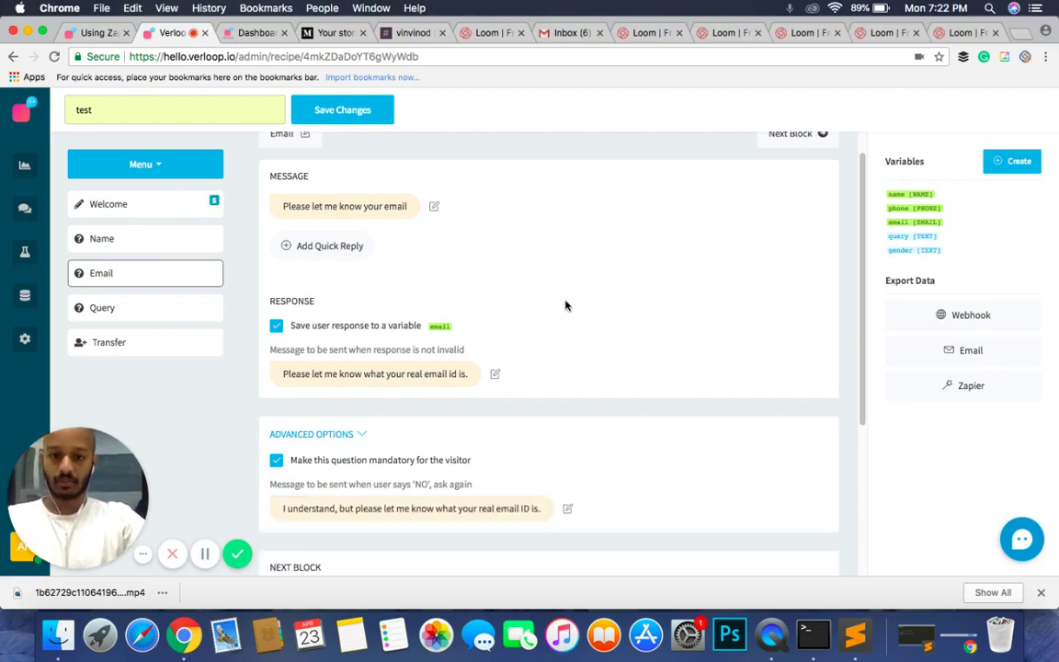
{"action": "scroll", "coordinate": [567, 304], "scroll_direction": "down", "scroll_amount": 1}
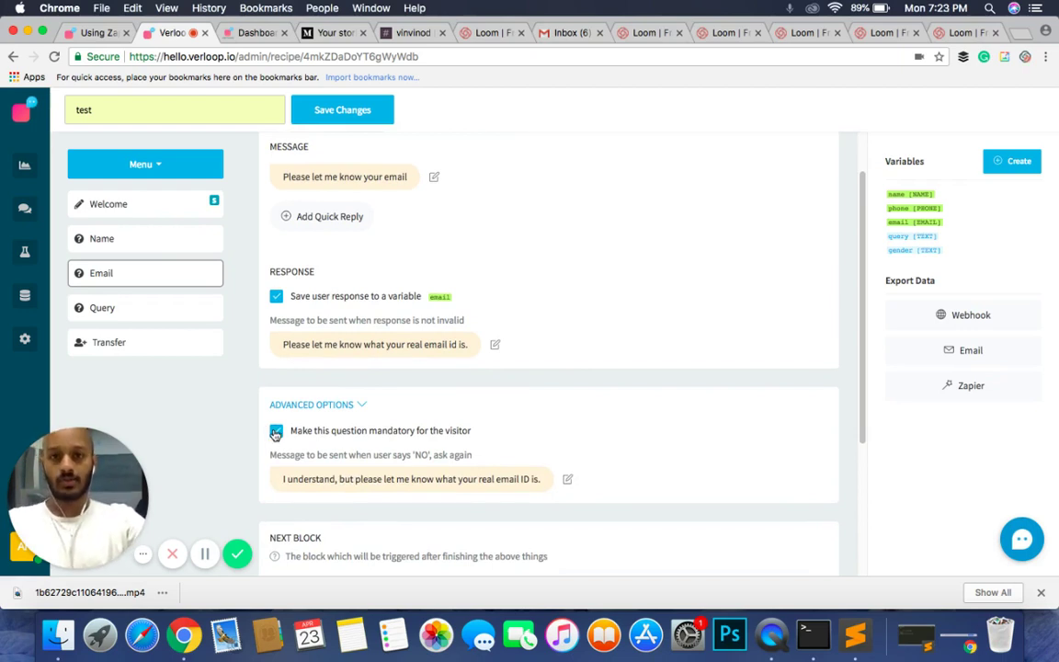
{"action": "scroll", "coordinate": [274, 434], "scroll_direction": "up", "scroll_amount": 2}
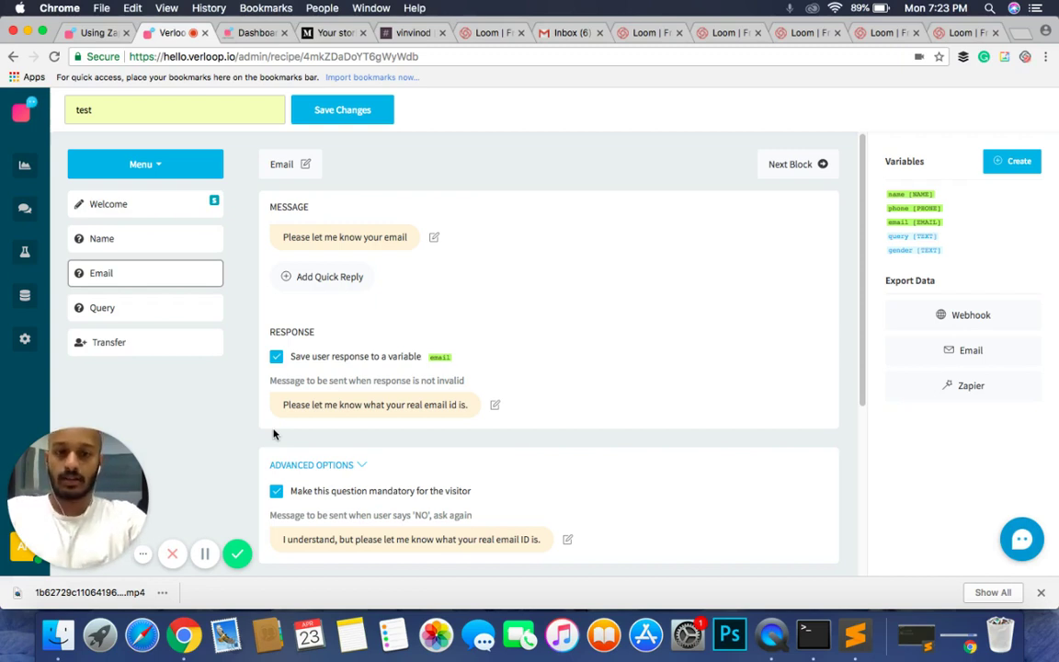
{"action": "scroll", "coordinate": [389, 315], "scroll_direction": "down", "scroll_amount": 5}
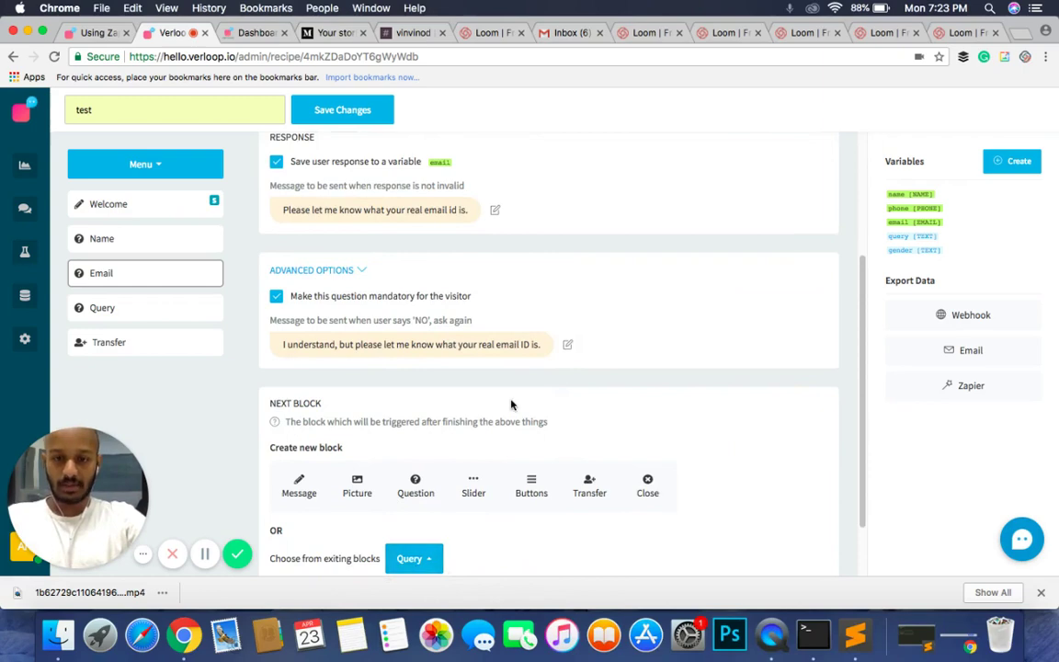
{"action": "scroll", "coordinate": [512, 405], "scroll_direction": "up", "scroll_amount": 3}
Step: Step from Email through the Query block to the Transfer block and its handover messages
{"action": "left_click", "coordinate": [792, 163]}
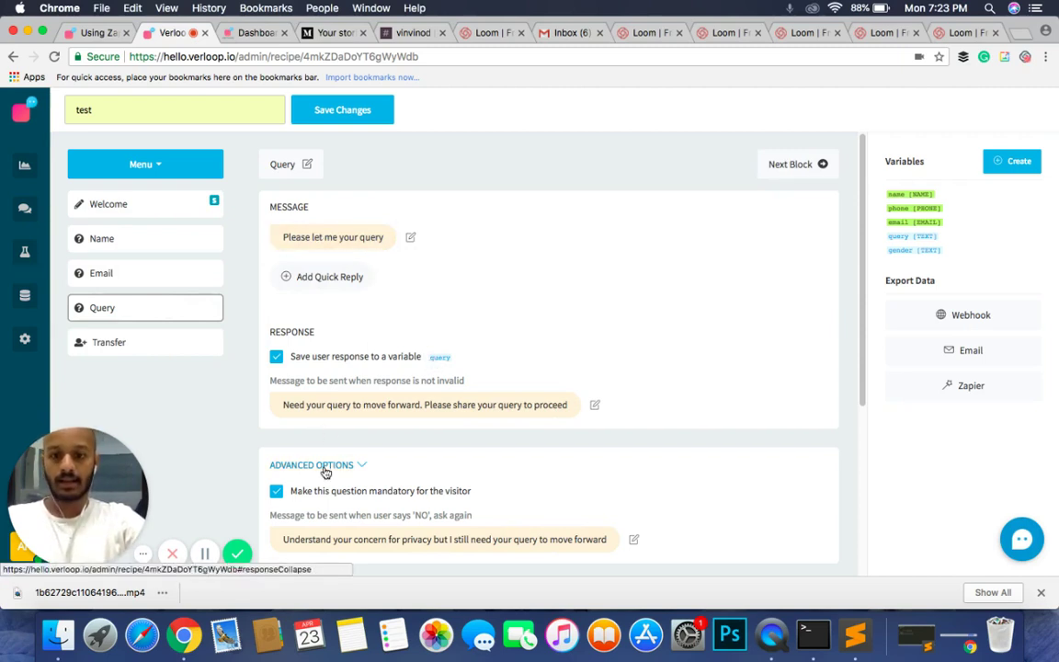
{"action": "scroll", "coordinate": [323, 470], "scroll_direction": "down", "scroll_amount": 1}
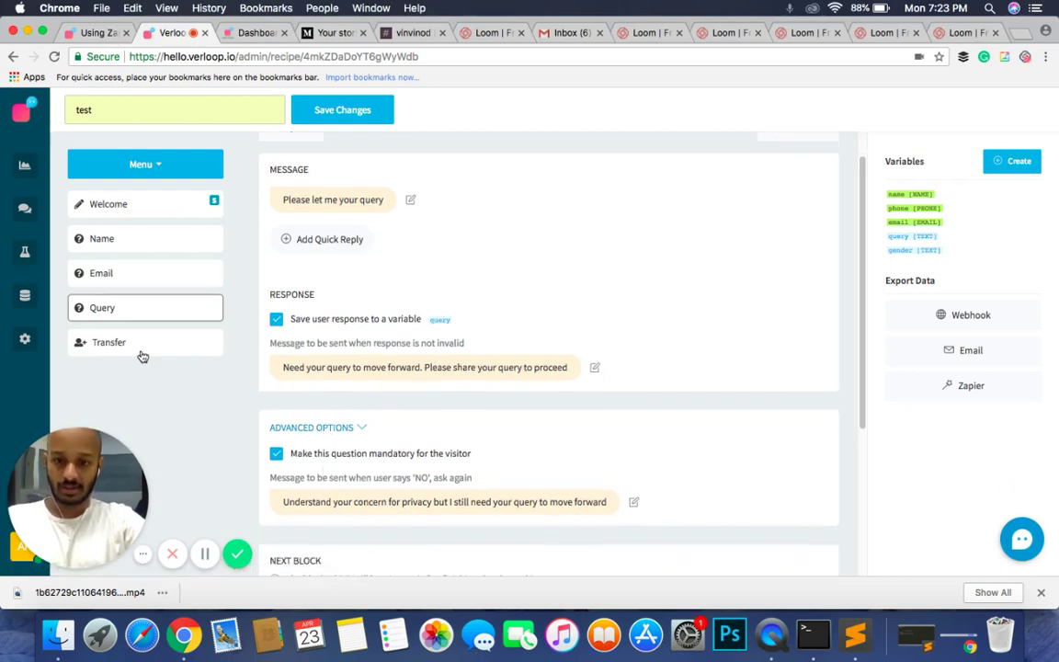
{"action": "scroll", "coordinate": [402, 449], "scroll_direction": "down", "scroll_amount": 3}
{"action": "scroll", "coordinate": [406, 448], "scroll_direction": "up", "scroll_amount": 4}
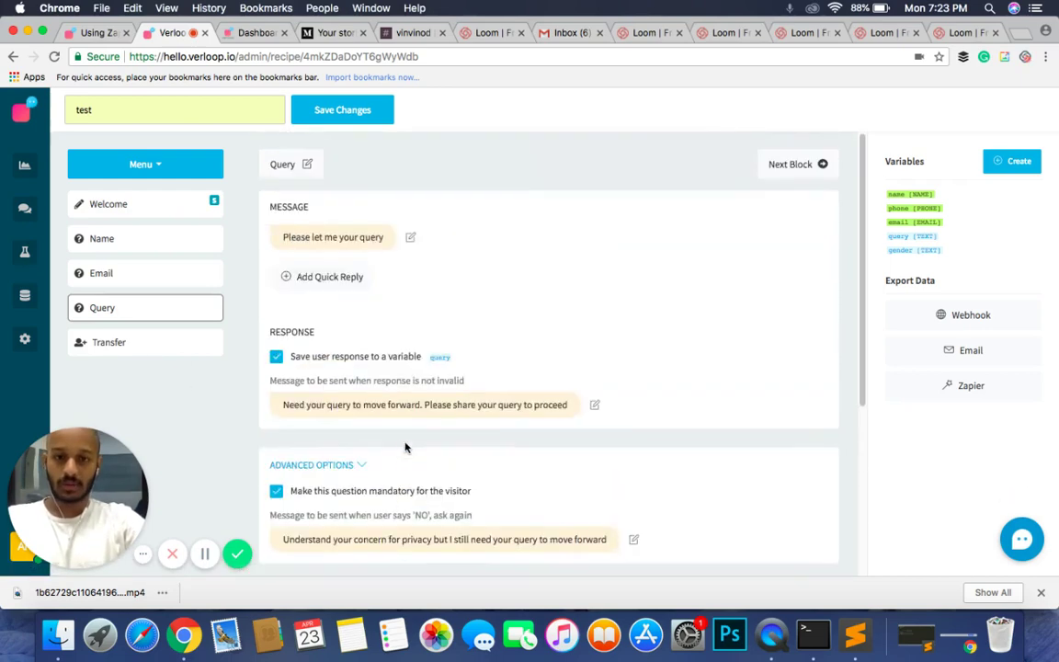
{"action": "left_click", "coordinate": [791, 165]}
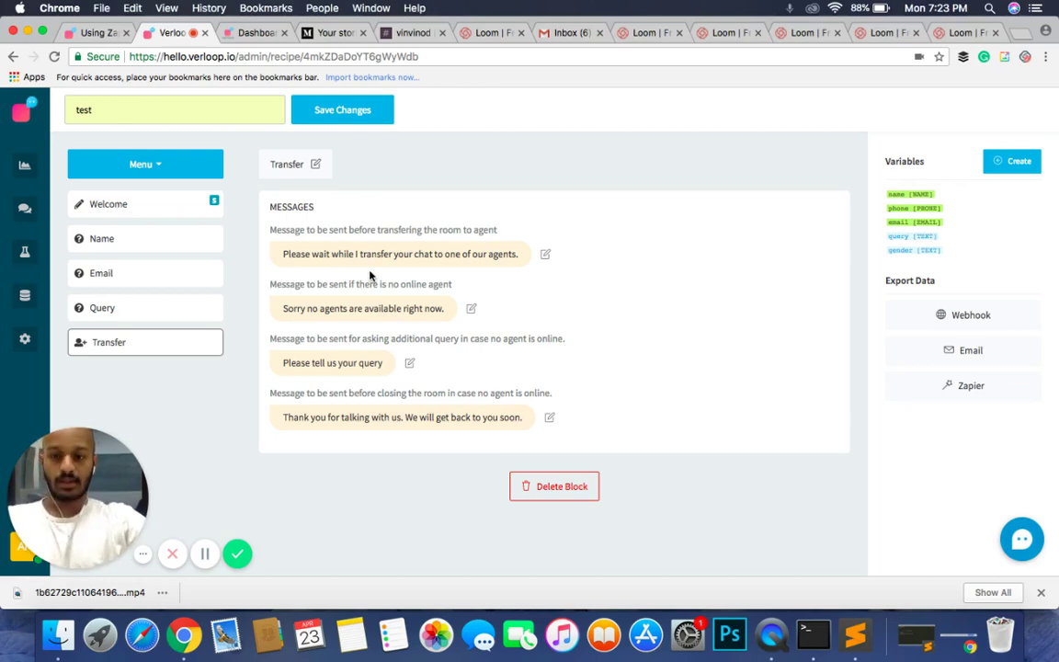
Step: Delete the Transfer and Query blocks
{"action": "left_click", "coordinate": [536, 494]}
{"action": "left_click", "coordinate": [653, 424]}
{"action": "left_click", "coordinate": [94, 307]}
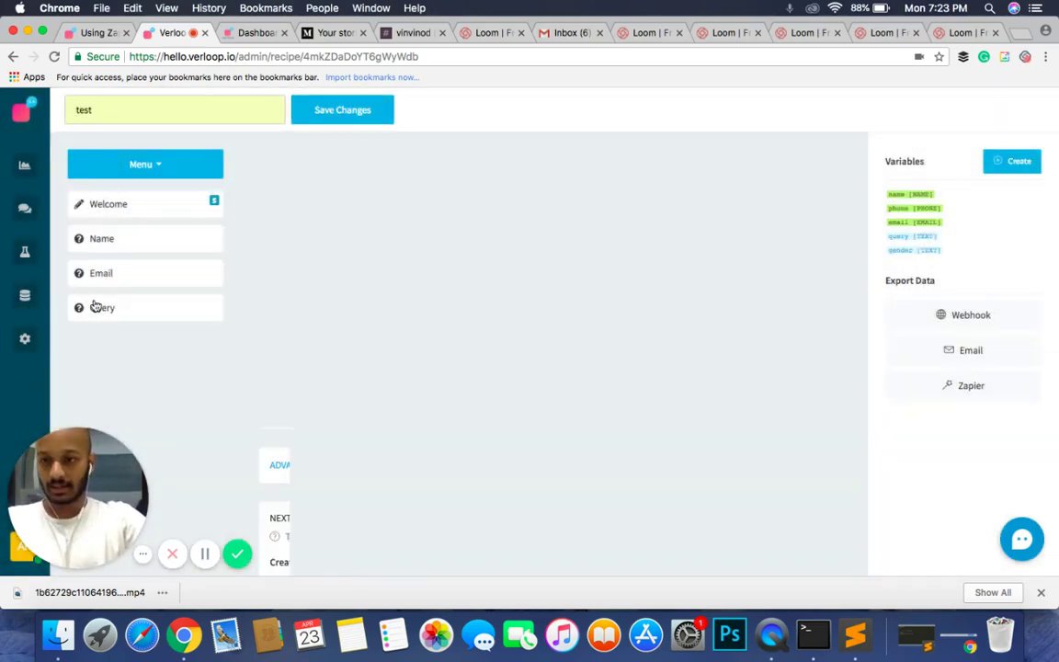
{"action": "scroll", "coordinate": [490, 295], "scroll_direction": "down", "scroll_amount": 3}
{"action": "left_click", "coordinate": [548, 543]}
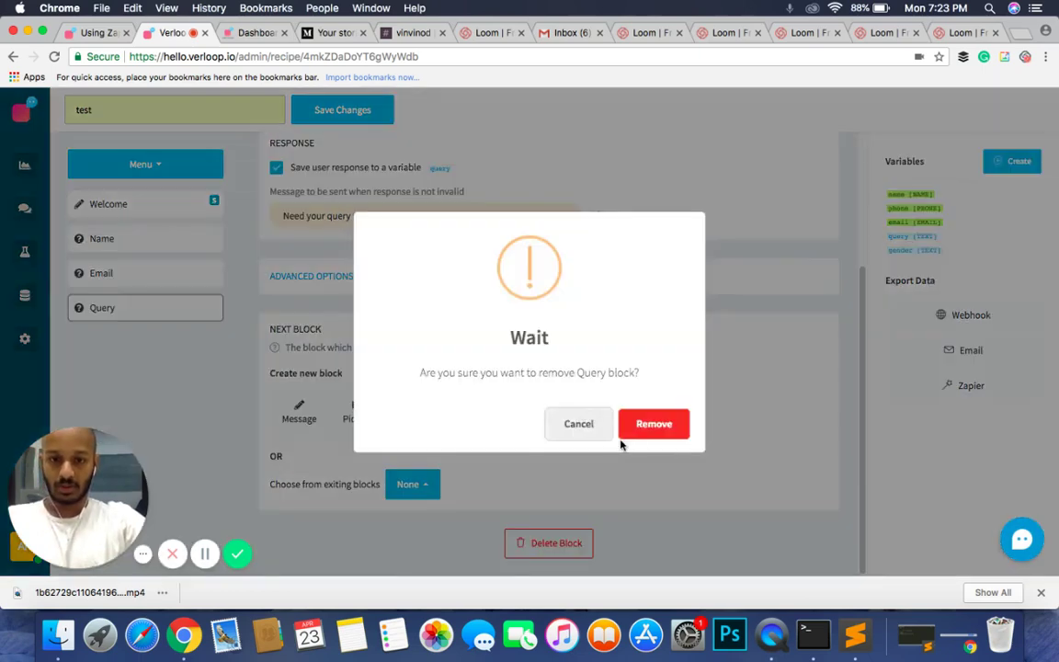
{"action": "left_click", "coordinate": [634, 430]}
Step: Delete the Email and Name blocks, leaving only the Welcome block open
{"action": "left_click", "coordinate": [152, 274]}
{"action": "scroll", "coordinate": [426, 336], "scroll_direction": "down", "scroll_amount": 5}
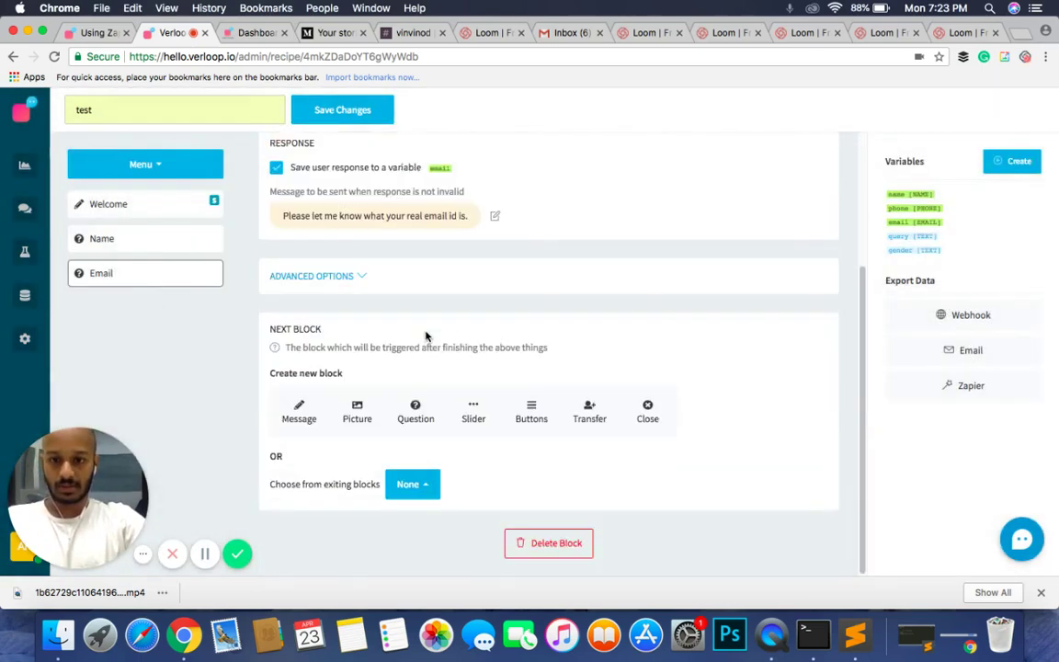
{"action": "left_click", "coordinate": [562, 545]}
{"action": "left_click", "coordinate": [655, 427]}
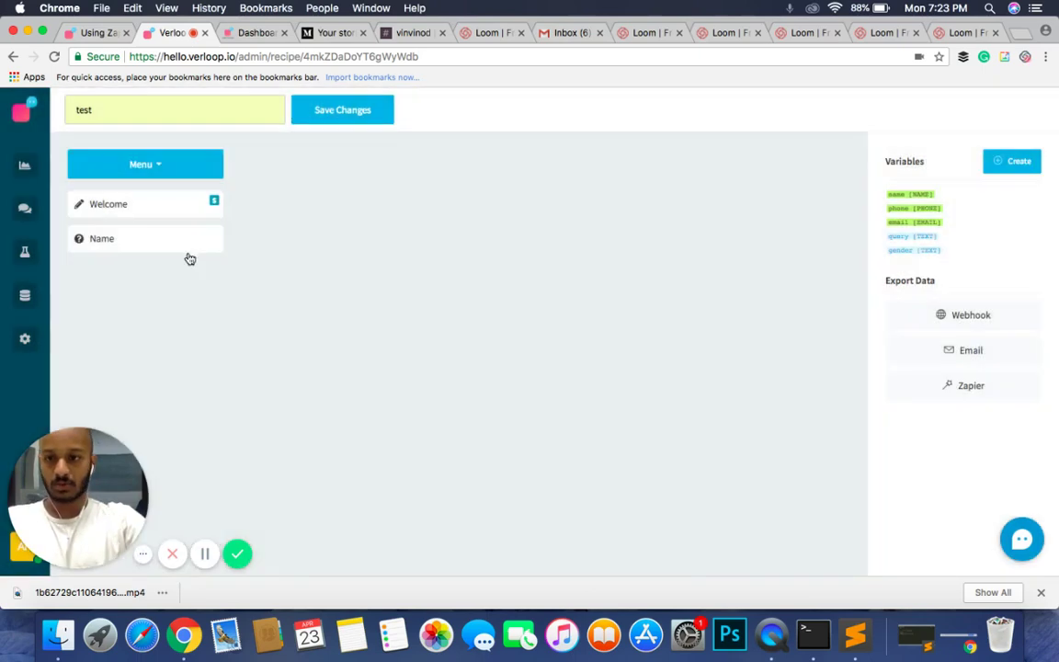
{"action": "left_click", "coordinate": [184, 242]}
{"action": "scroll", "coordinate": [512, 342], "scroll_direction": "down", "scroll_amount": 3}
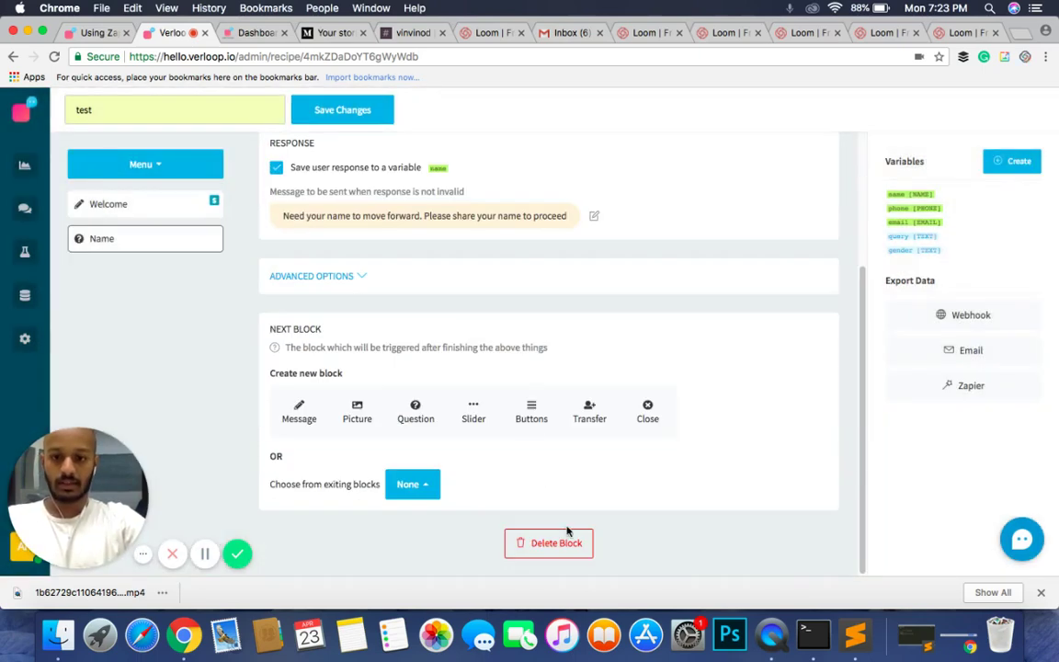
{"action": "left_click", "coordinate": [562, 543]}
{"action": "left_click", "coordinate": [663, 426]}
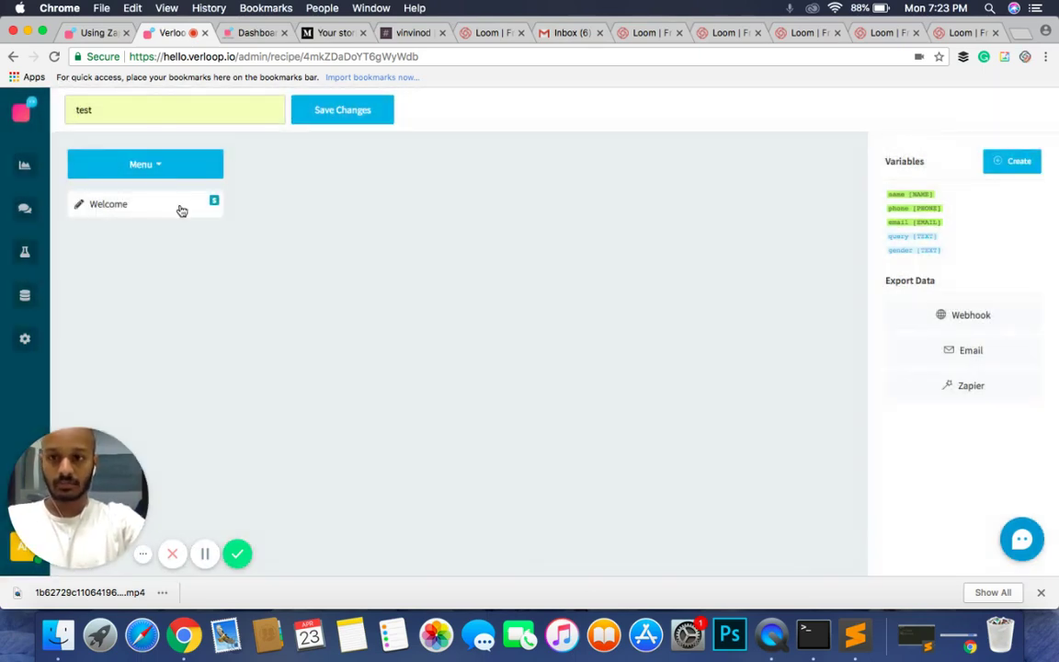
{"action": "left_click", "coordinate": [178, 207]}
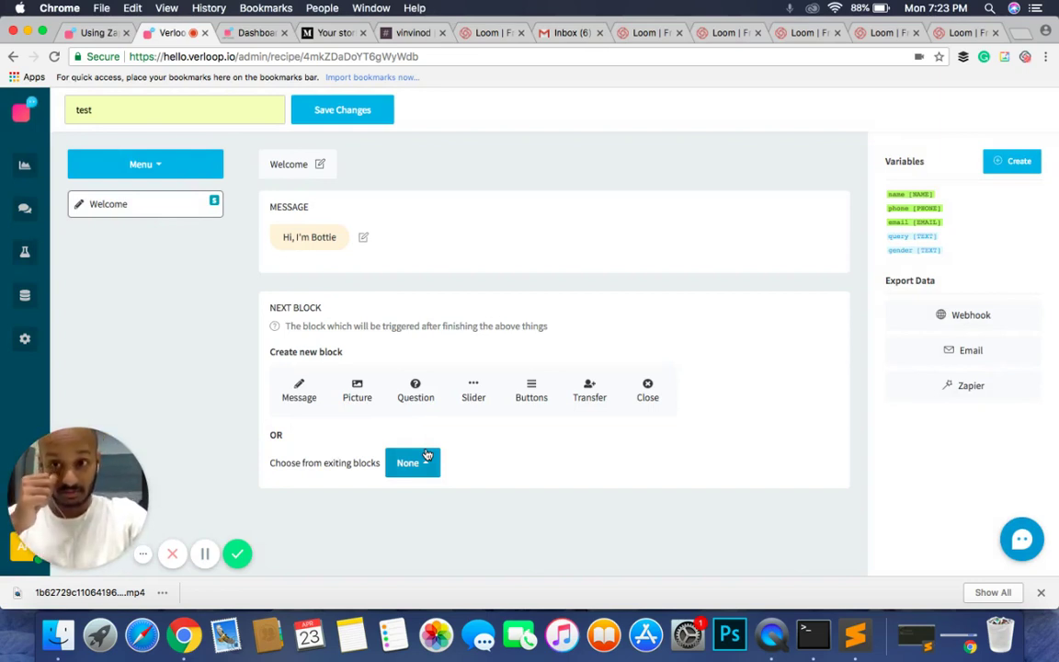
Step: Rewrite the Welcome message to a greeting introducing the owner's bot, dropping the lead-generation sentence
{"action": "left_click", "coordinate": [323, 236]}
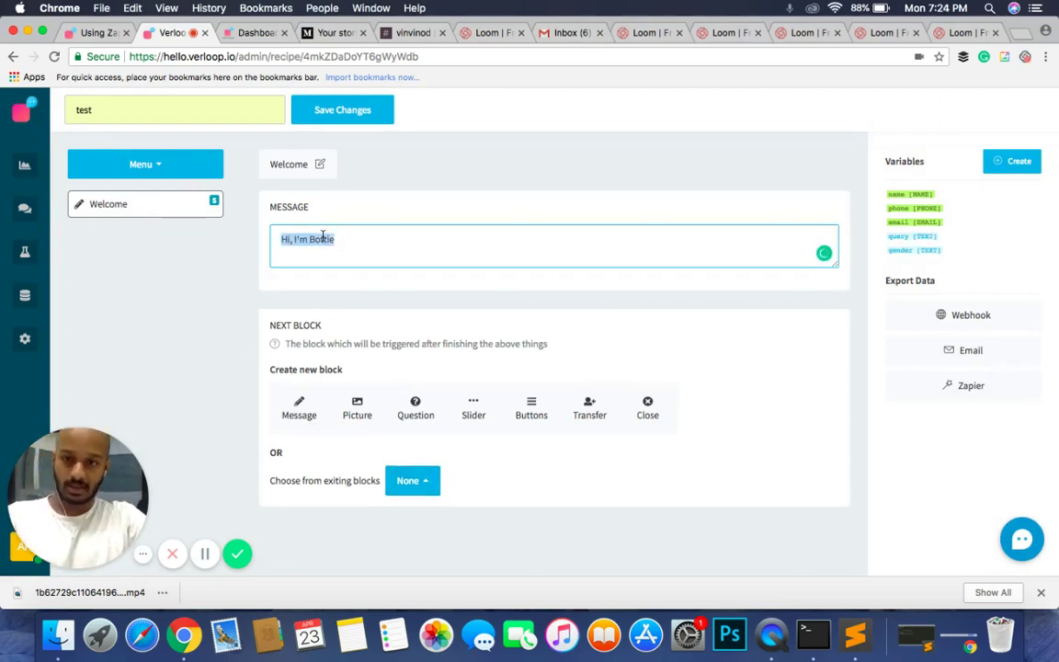
{"action": "type", "text": "Hey,"}
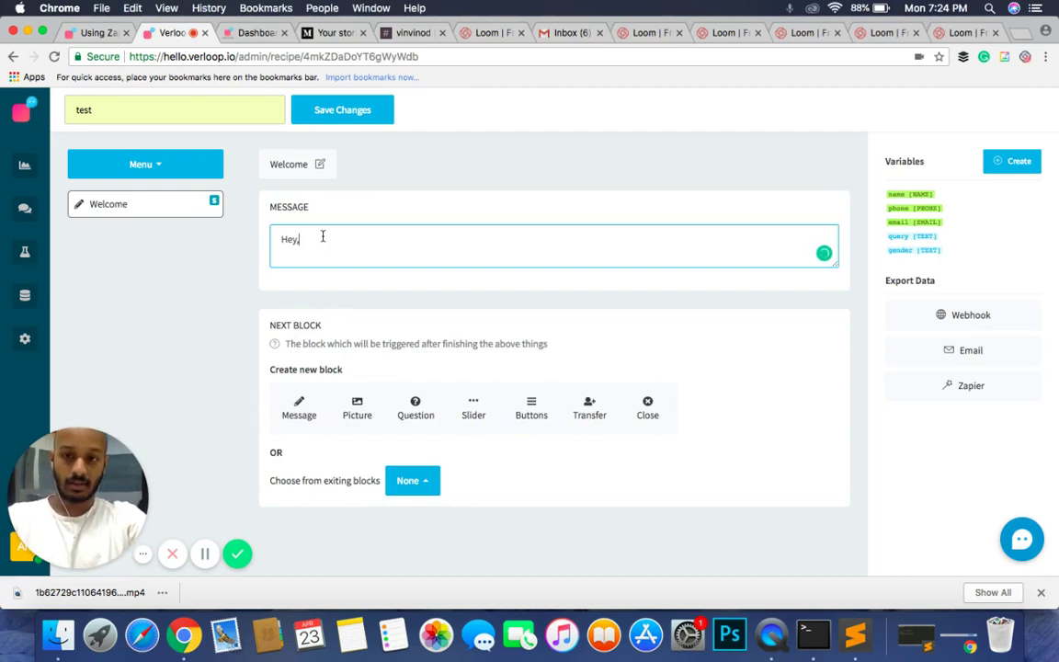
{"action": "type", "text": " I'm "}
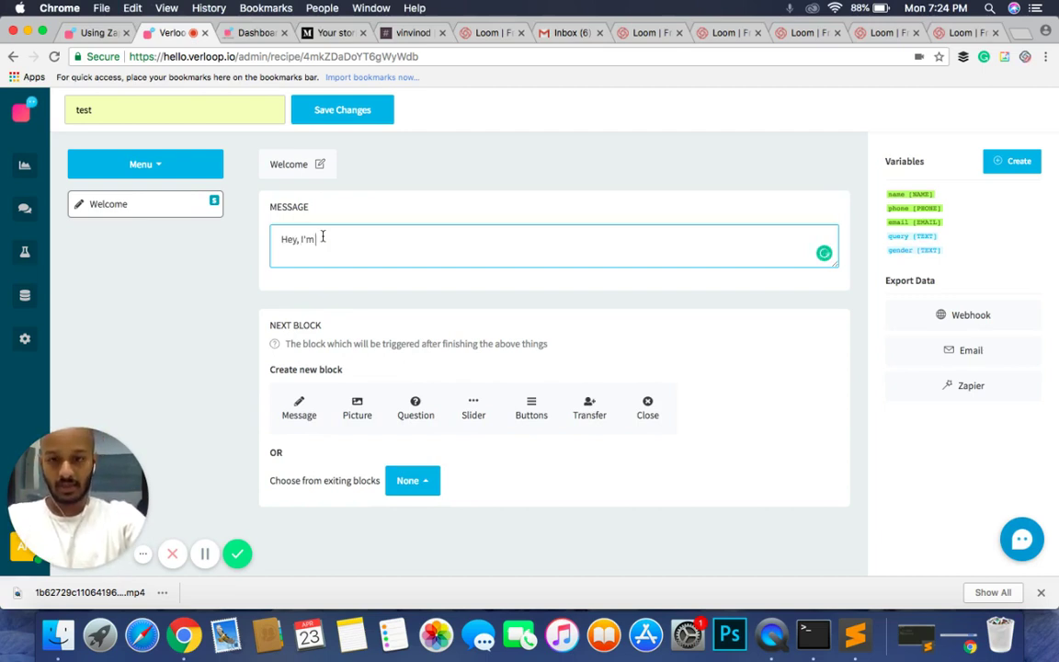
{"action": "type", "text": "Ansuh"}
{"action": "key", "text": "BackSpace"}
{"action": "key", "text": "BackSpace"}
{"action": "key", "text": "BackSpace"}
{"action": "type", "text": "u"}
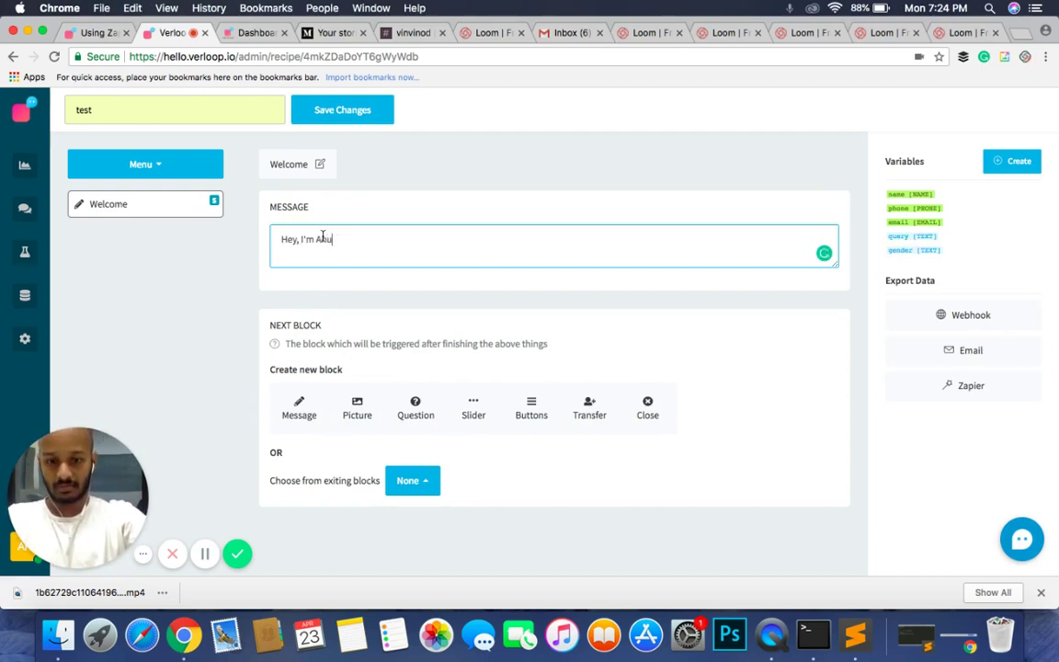
{"action": "type", "text": "sh's bot."}
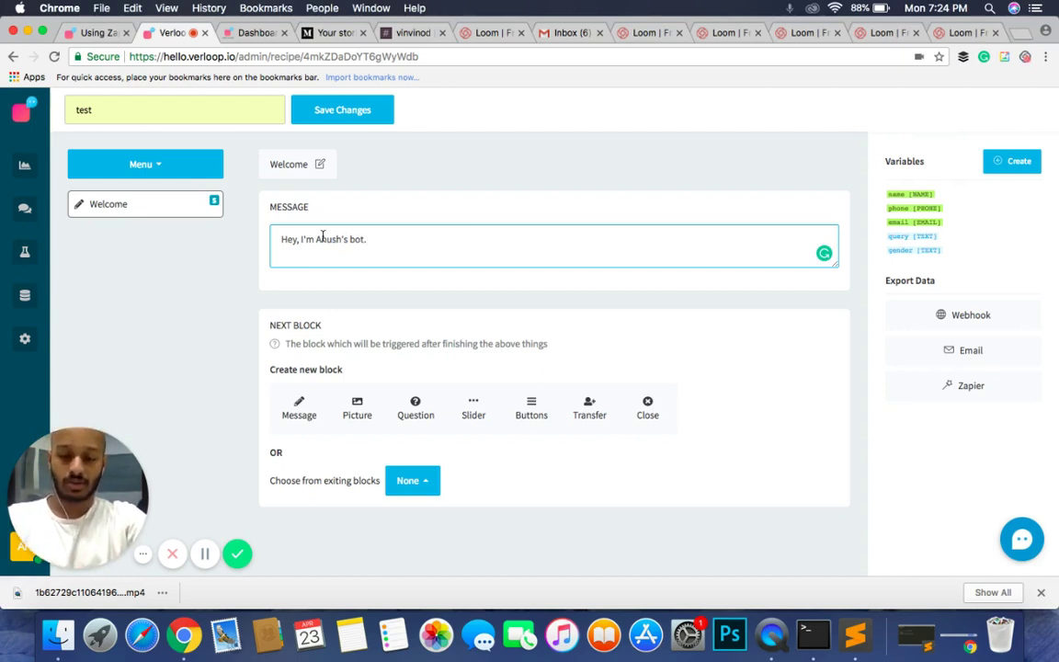
{"action": "type", "text": "I'"}
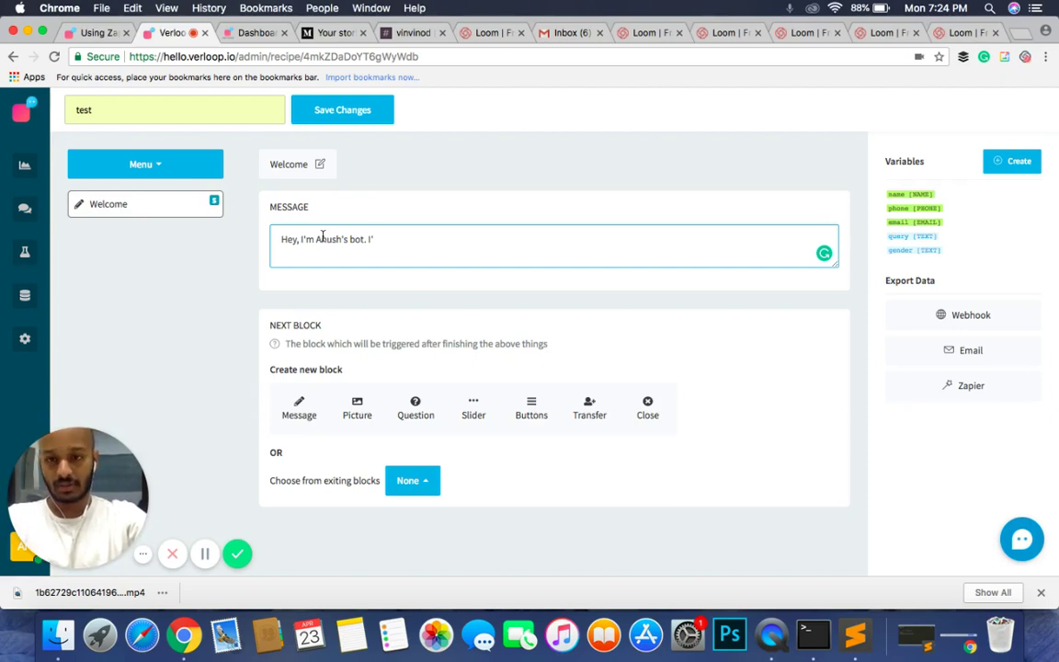
{"action": "type", "text": "m going to"}
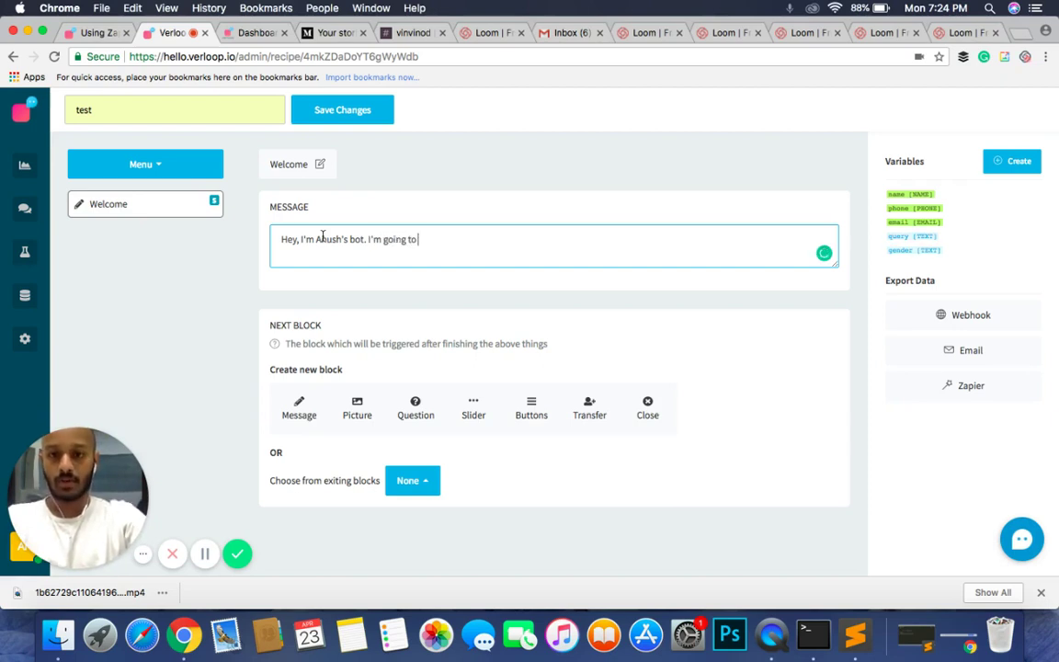
{"action": "type", "text": " help you o"}
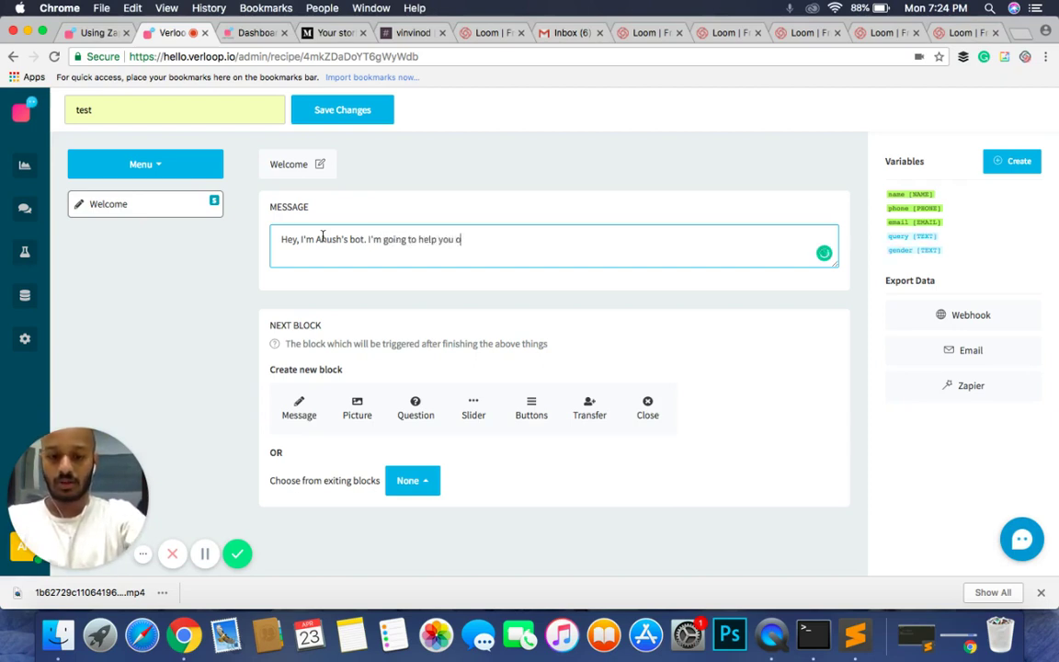
{"action": "type", "text": "ut with lead e"}
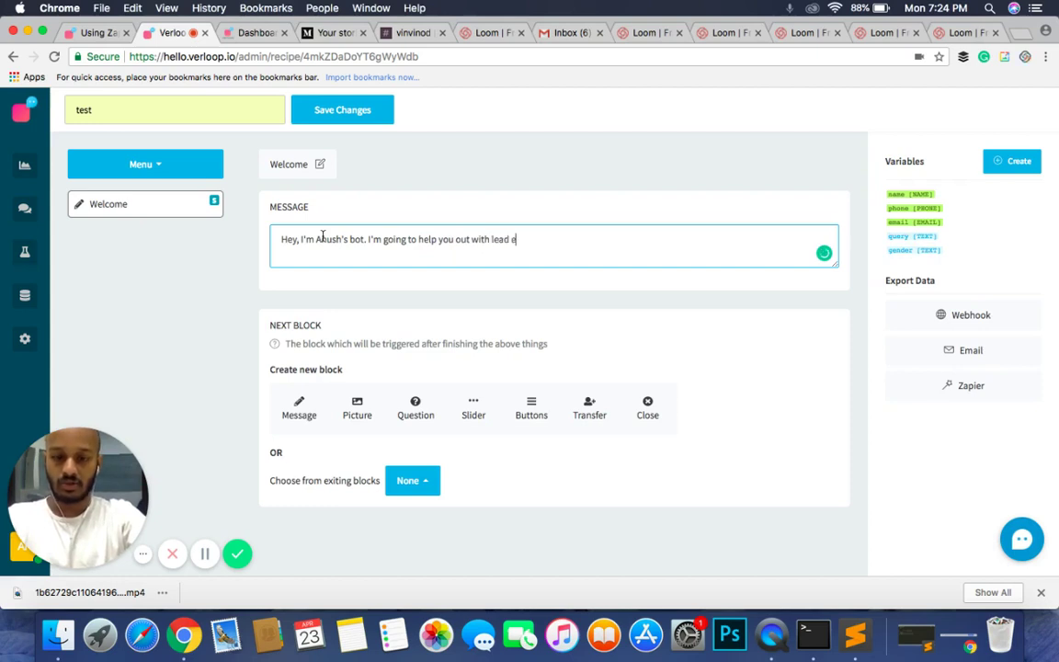
{"action": "key", "text": "BackSpace"}
{"action": "type", "text": "generation"}
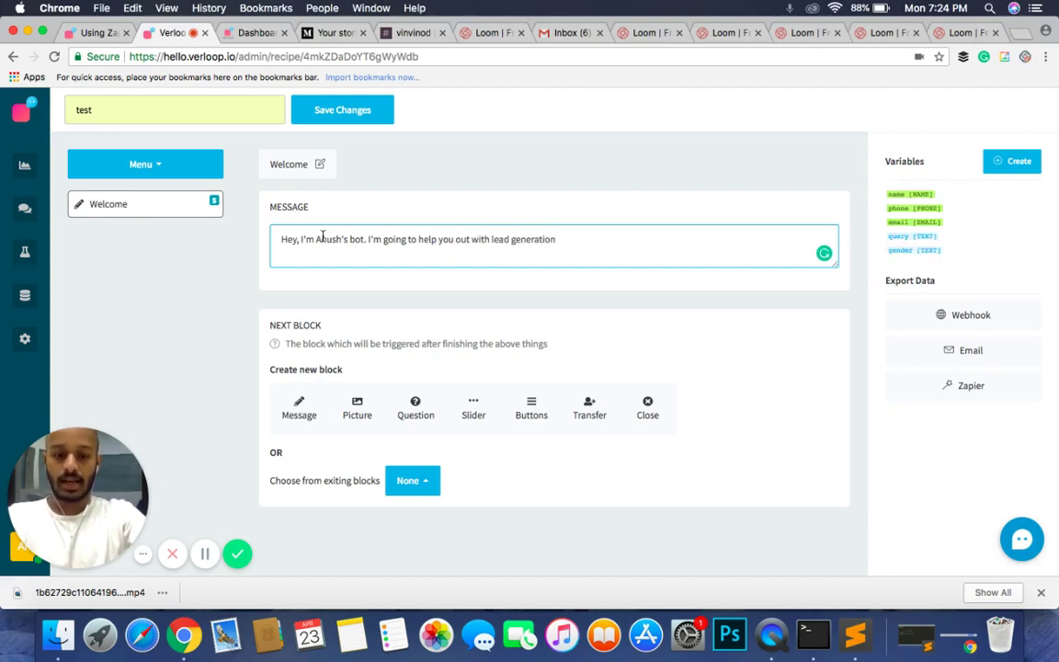
{"action": "type", "text": " and any"}
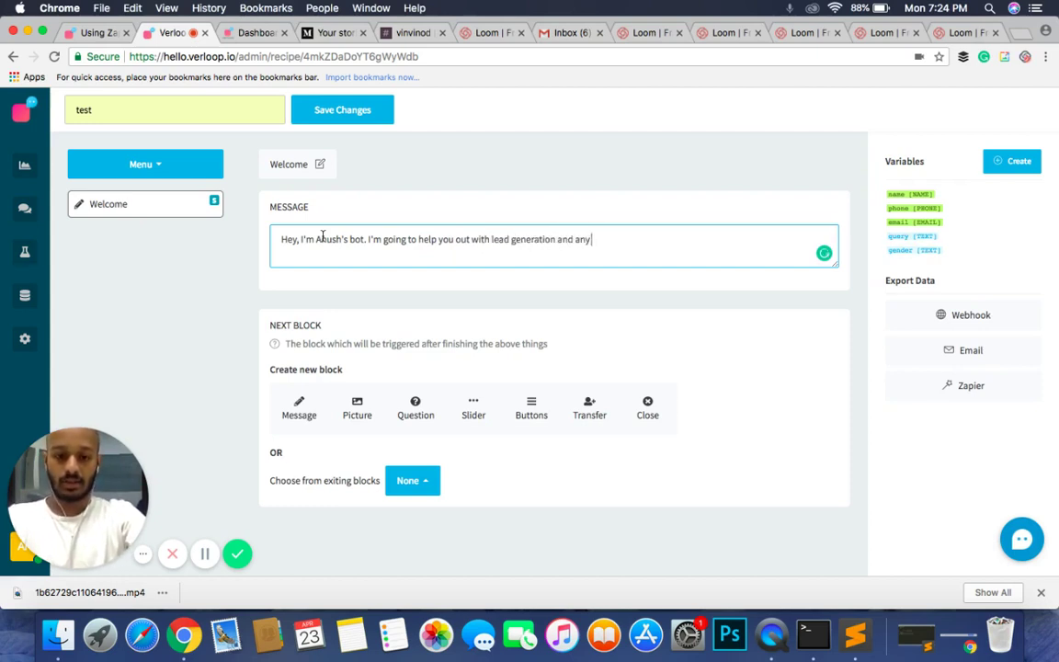
{"action": "type", "text": " other quee"}
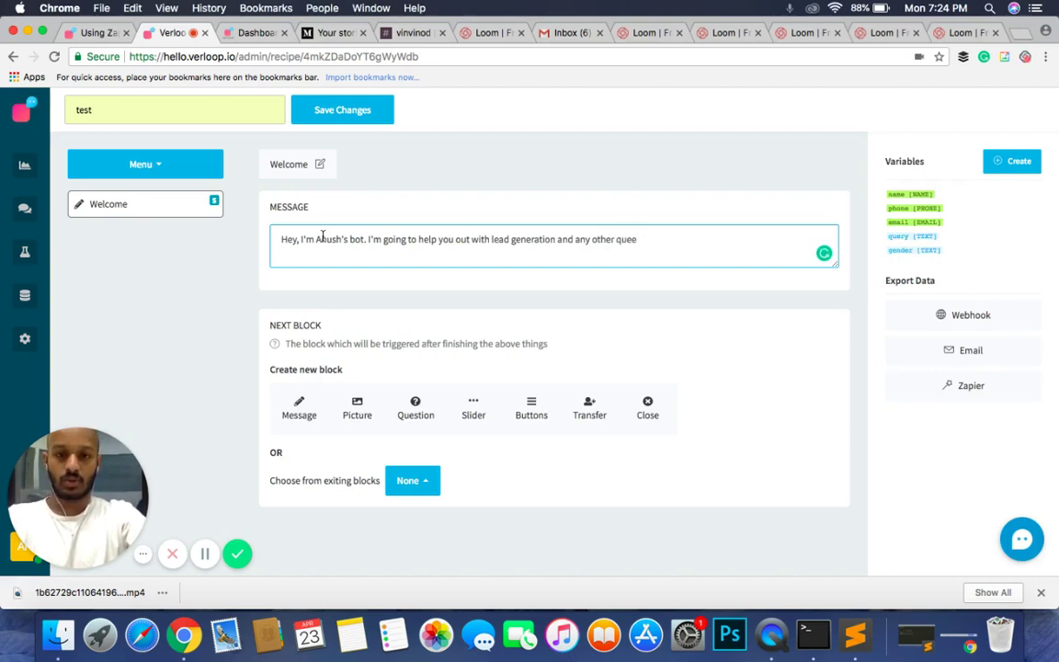
{"action": "key", "text": "BackSpace"}
{"action": "type", "text": "ries you"}
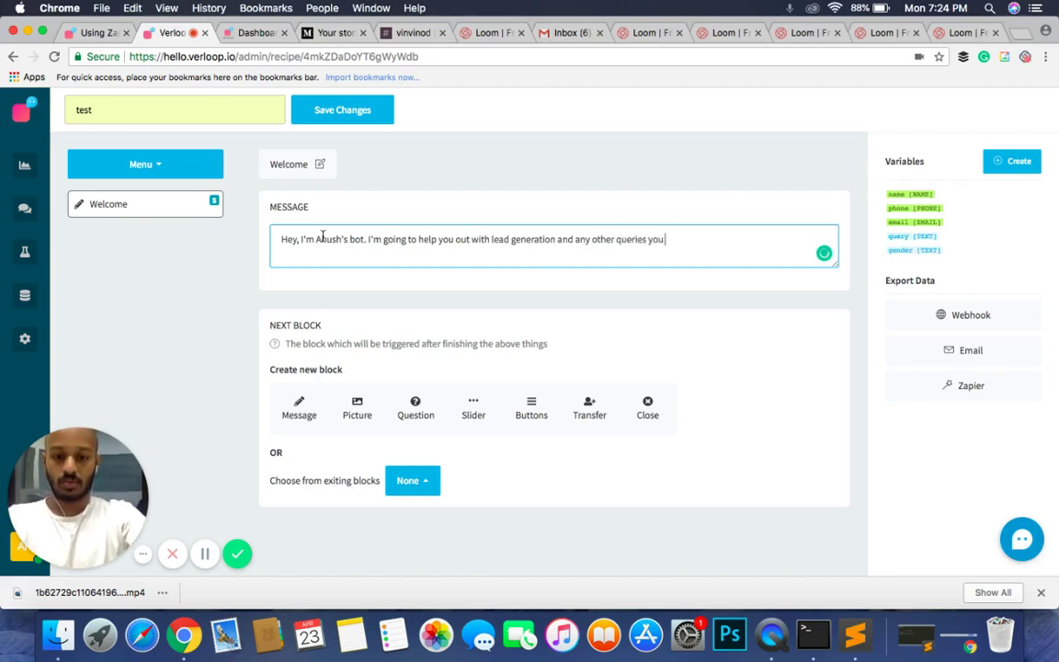
{"action": "type", "text": " might hae."}
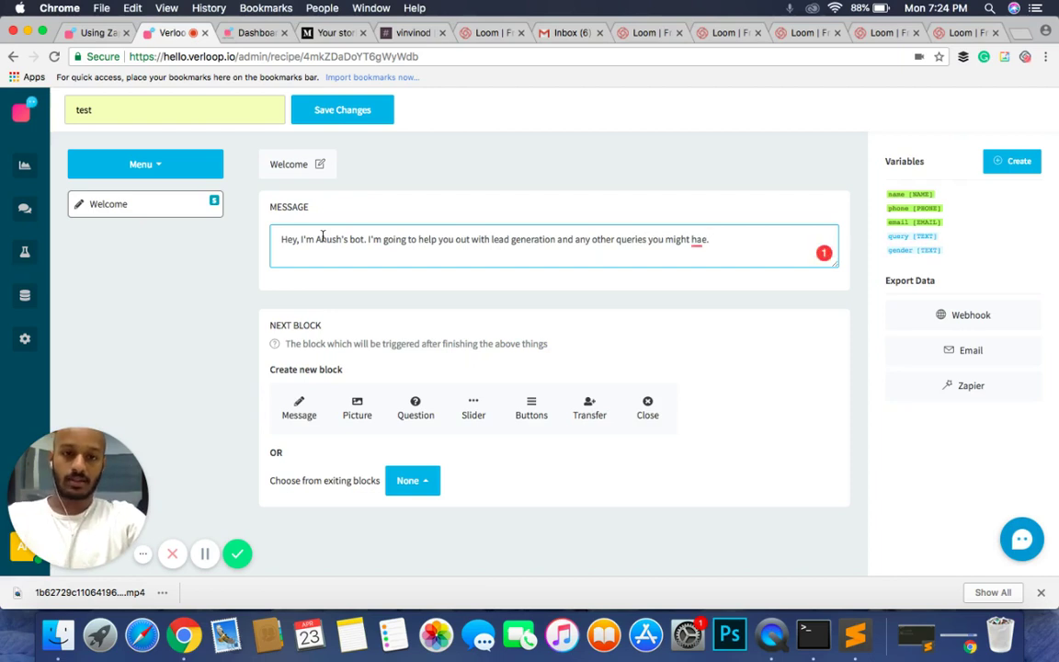
{"action": "key", "text": "BackSpace"}
{"action": "key", "text": "BackSpace"}
{"action": "type", "text": "ve."}
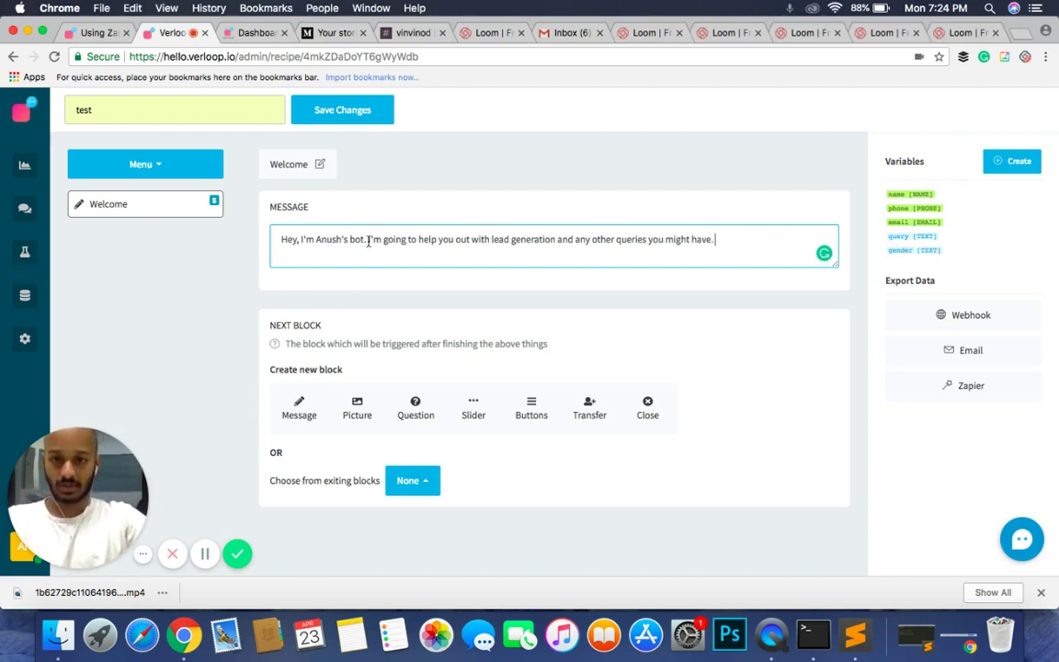
{"action": "left_click_drag", "start_coordinate": [368, 239], "coordinate": [761, 256]}
{"action": "key", "text": "super+c"}
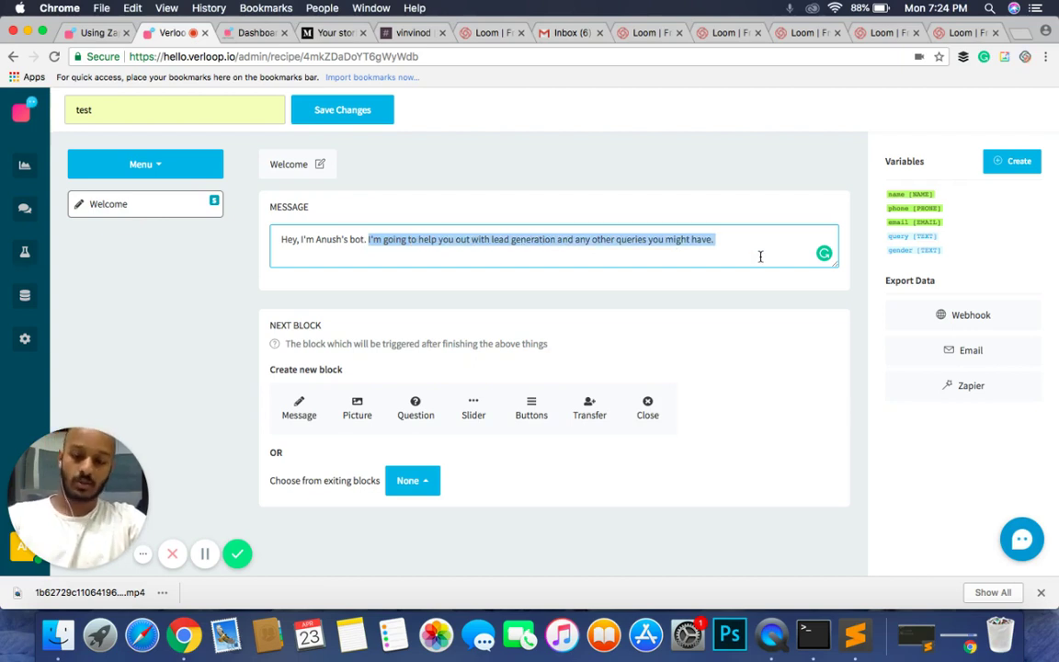
{"action": "key", "text": "BackSpace"}
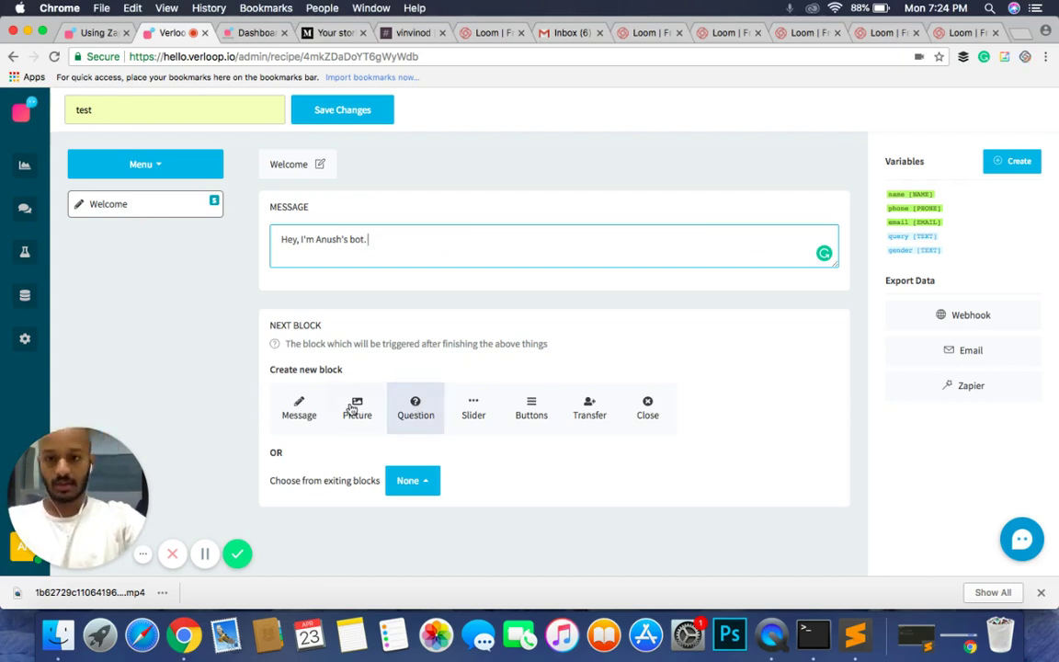
Step: Add a message block named purpose with the lead-generation sentence and verify it follows Welcome
{"action": "left_click", "coordinate": [317, 408]}
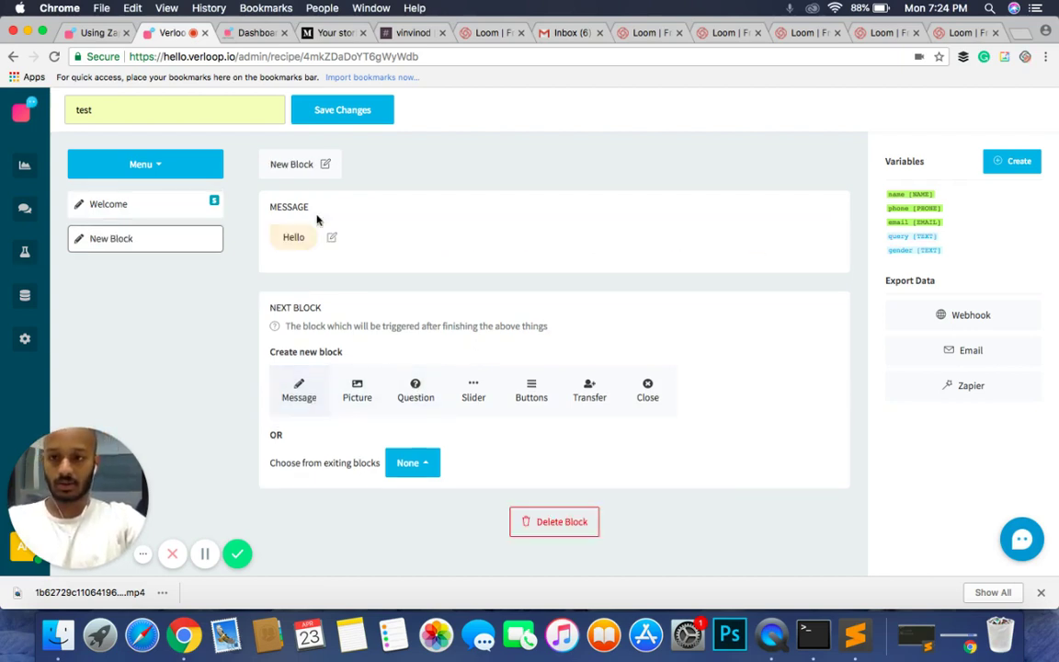
{"action": "left_click", "coordinate": [295, 166]}
{"action": "left_click", "coordinate": [304, 165]}
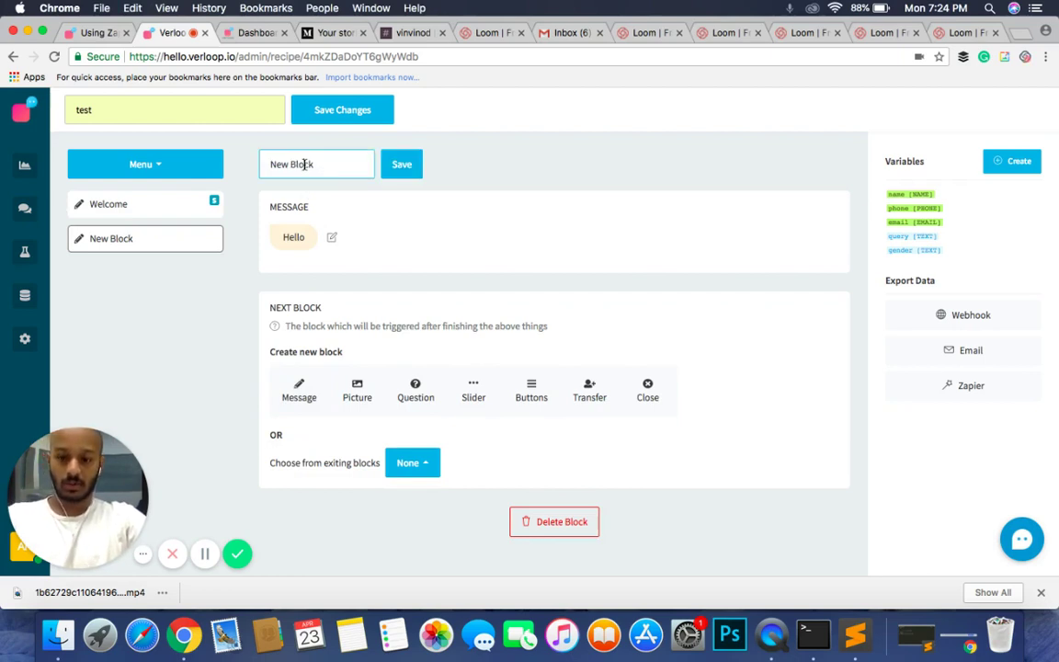
{"action": "triple_click", "coordinate": [304, 165]}
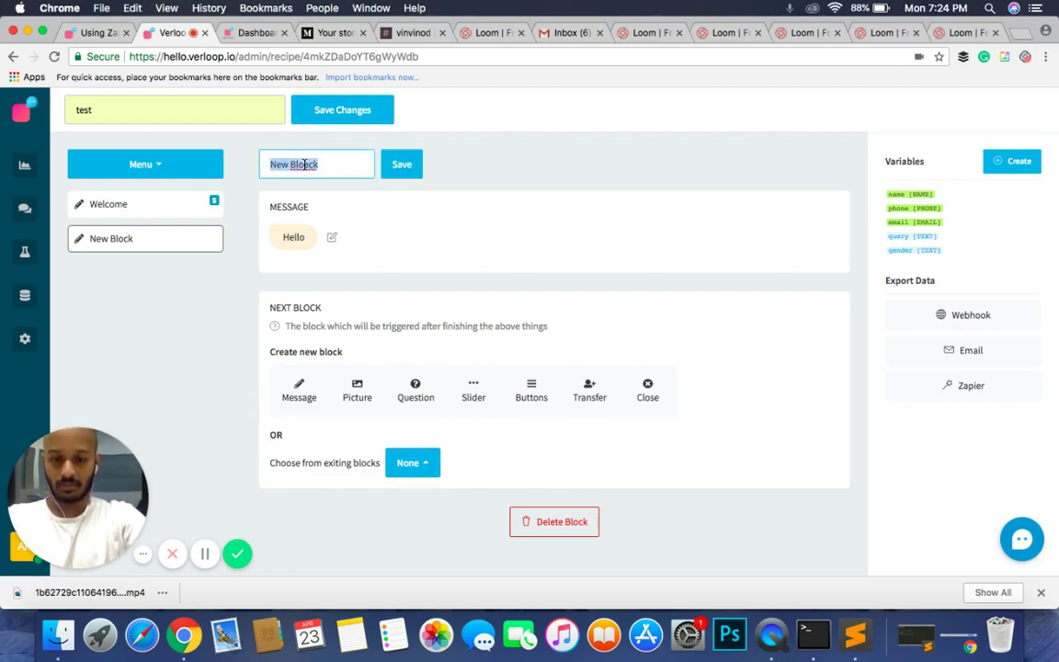
{"action": "type", "text": "purpose"}
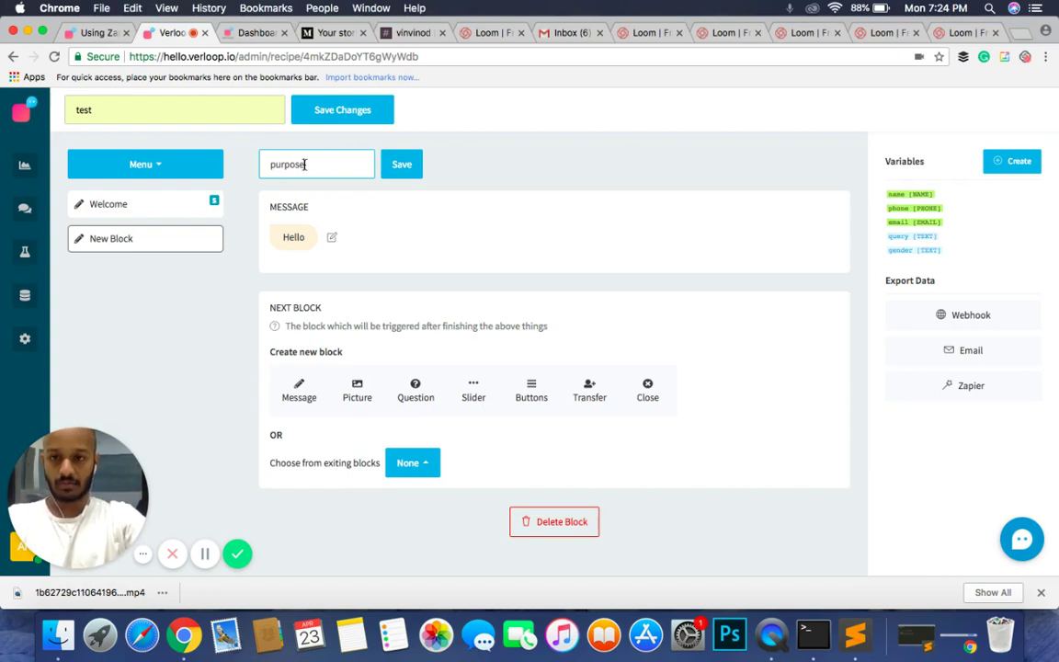
{"action": "left_click", "coordinate": [293, 236]}
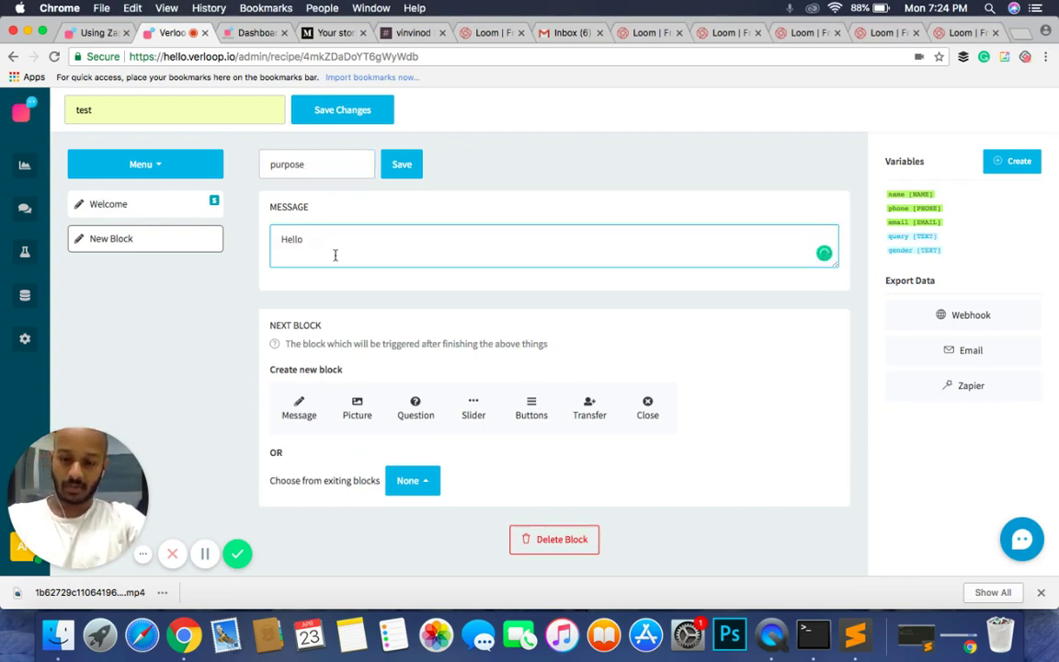
{"action": "key", "text": "super+a"}
{"action": "key", "text": "super+v"}
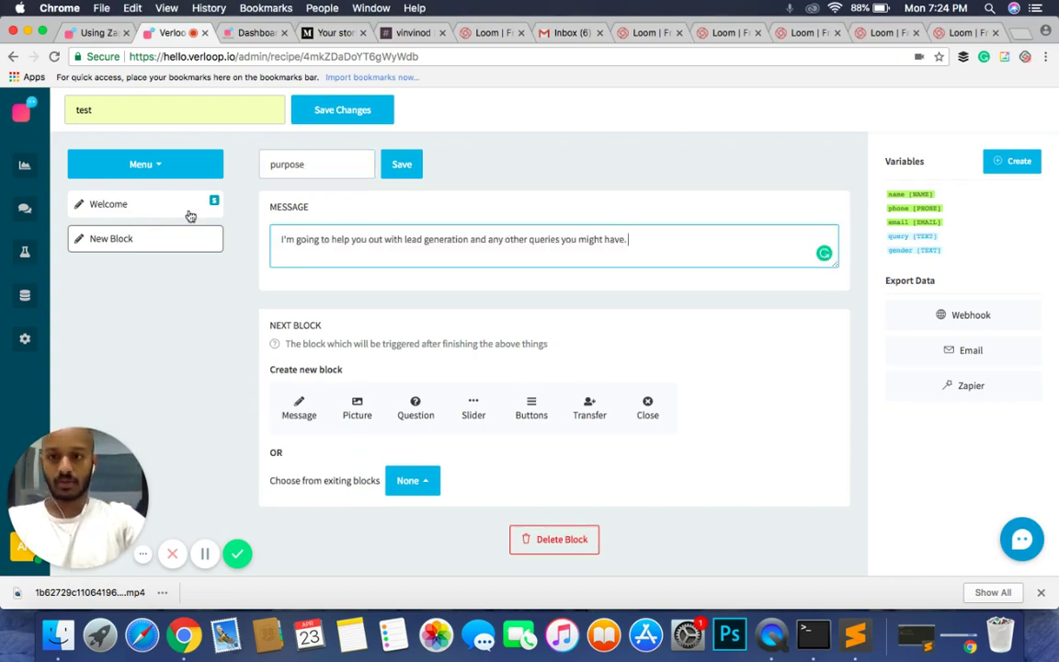
{"action": "left_click", "coordinate": [401, 165]}
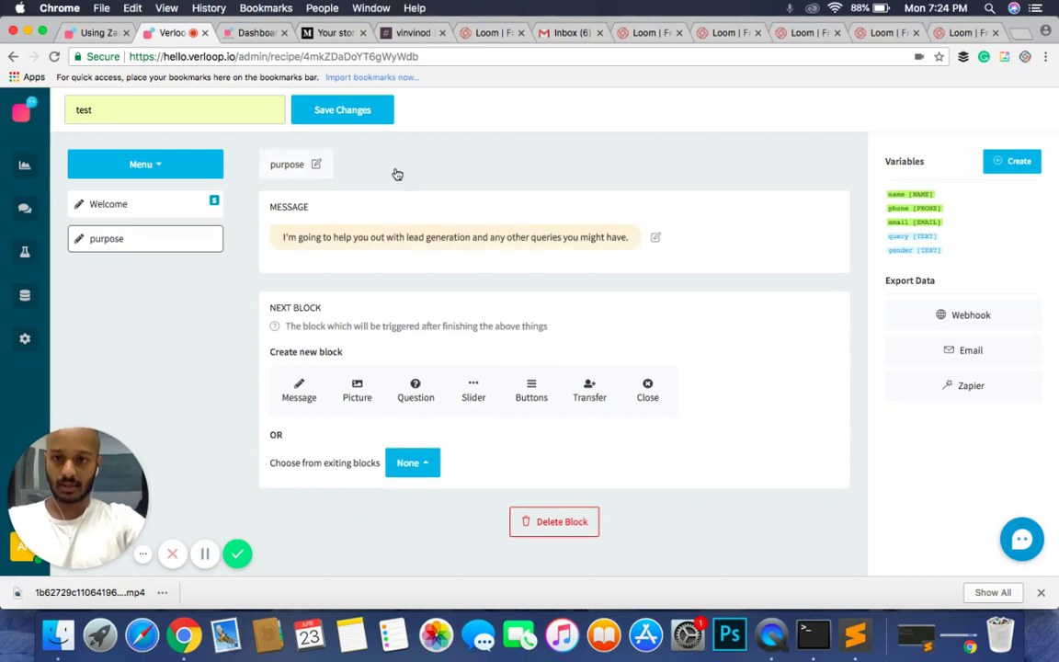
{"action": "left_click", "coordinate": [145, 210]}
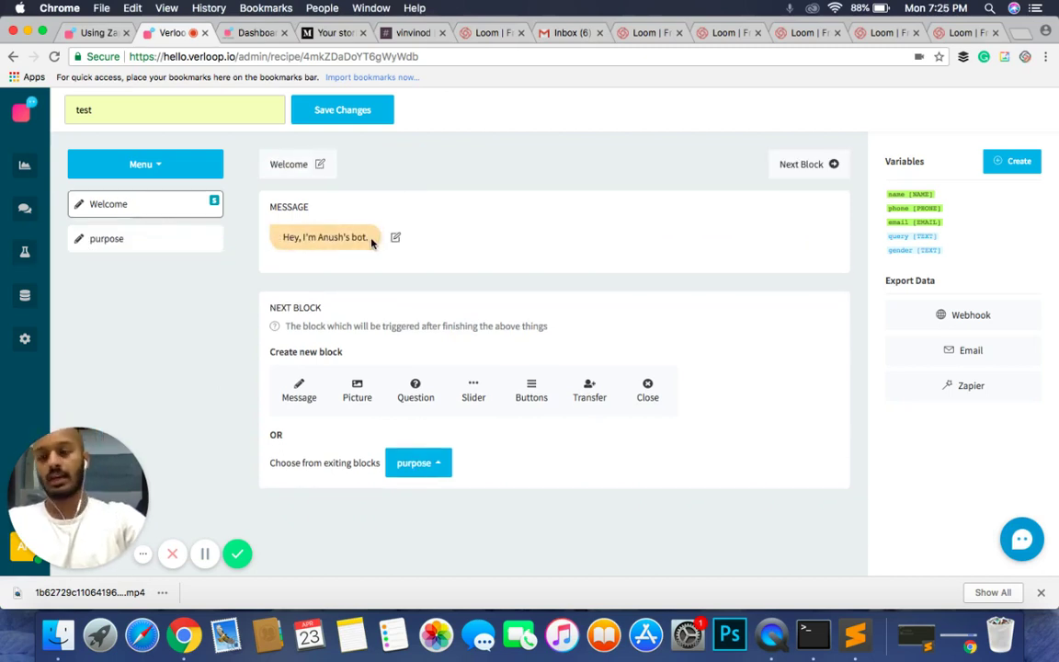
{"action": "left_click", "coordinate": [196, 240]}
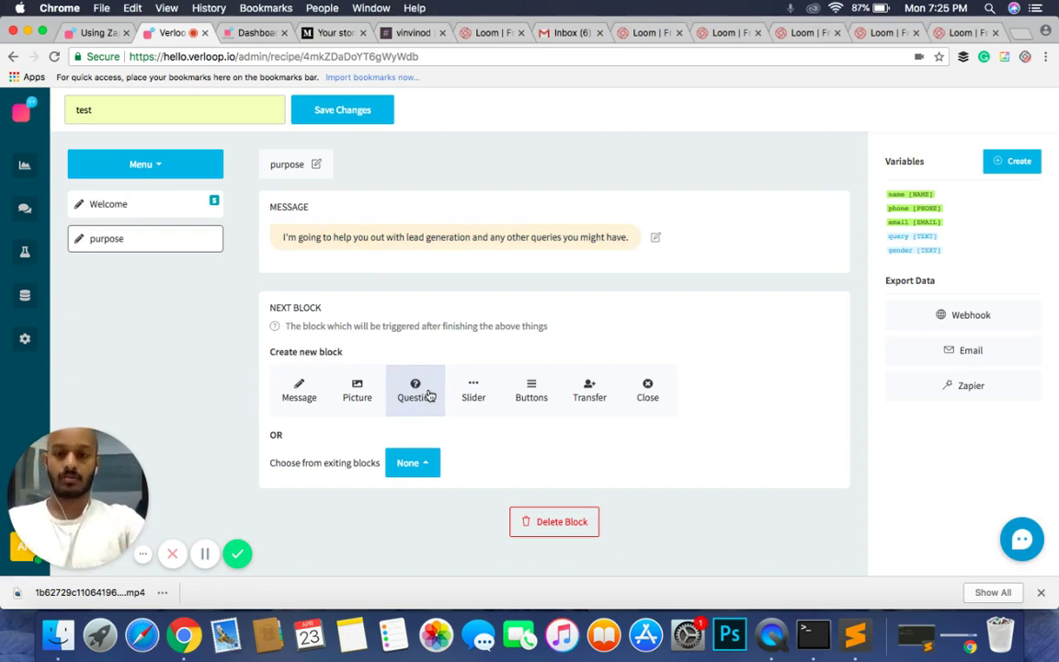
Step: Add a question block after purpose and rename it from New Block to name
{"action": "left_click", "coordinate": [429, 395]}
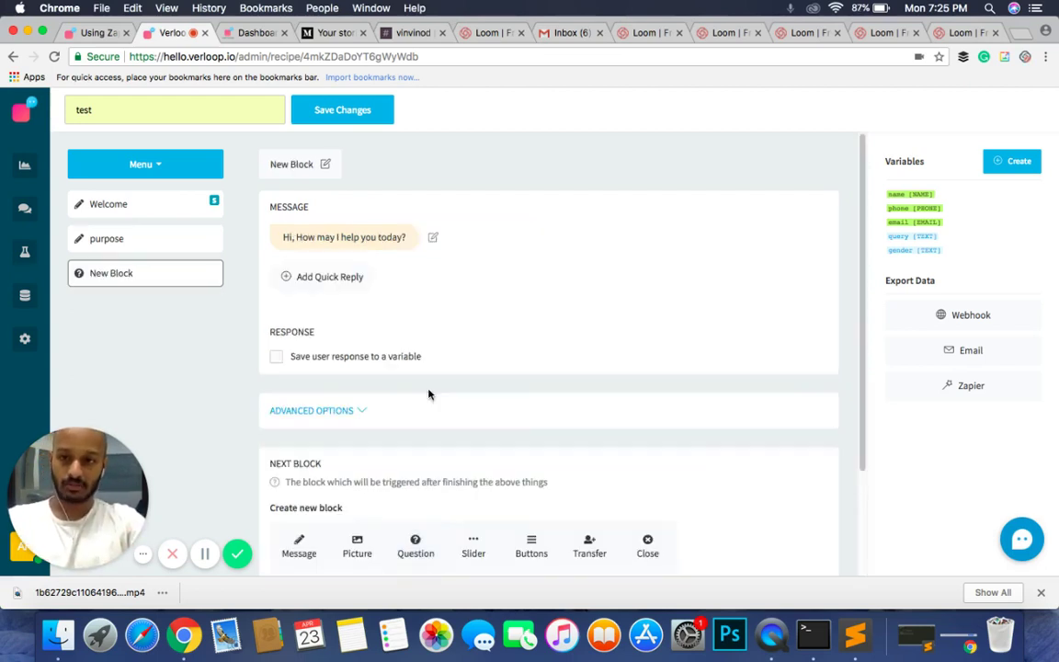
{"action": "left_click", "coordinate": [304, 165]}
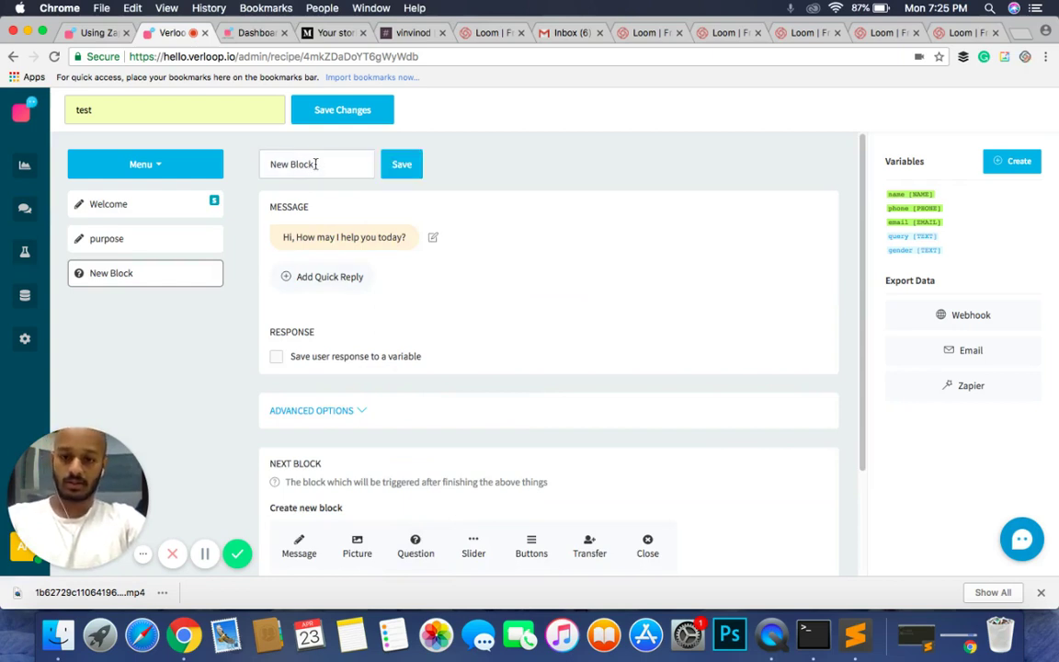
{"action": "key", "text": "super+a"}
{"action": "left_click", "coordinate": [316, 163]}
{"action": "key", "text": "super+a"}
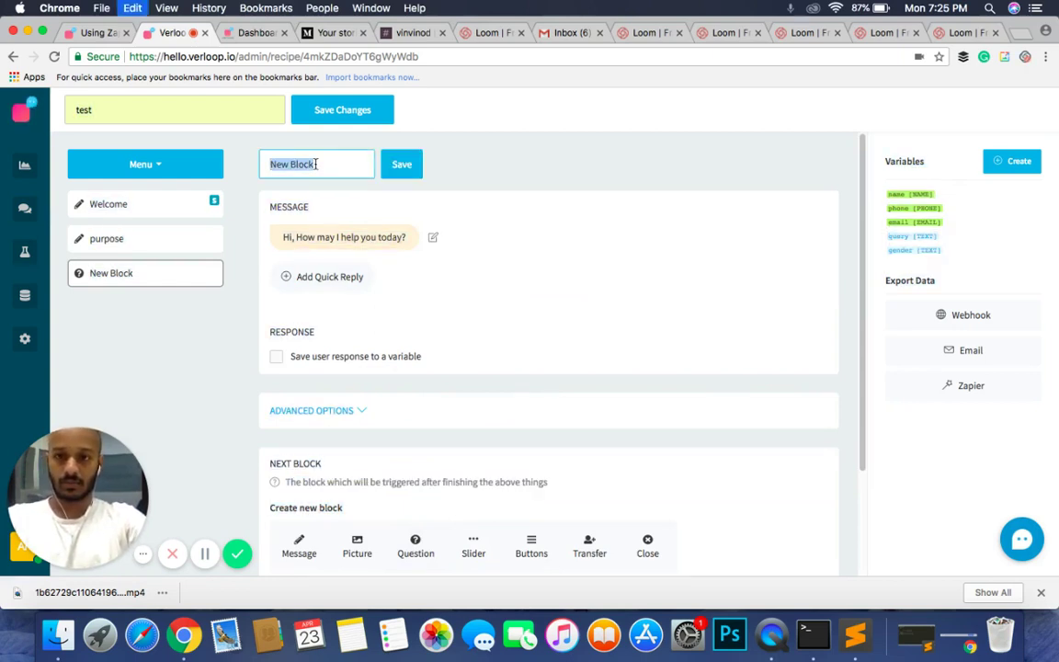
{"action": "type", "text": "name"}
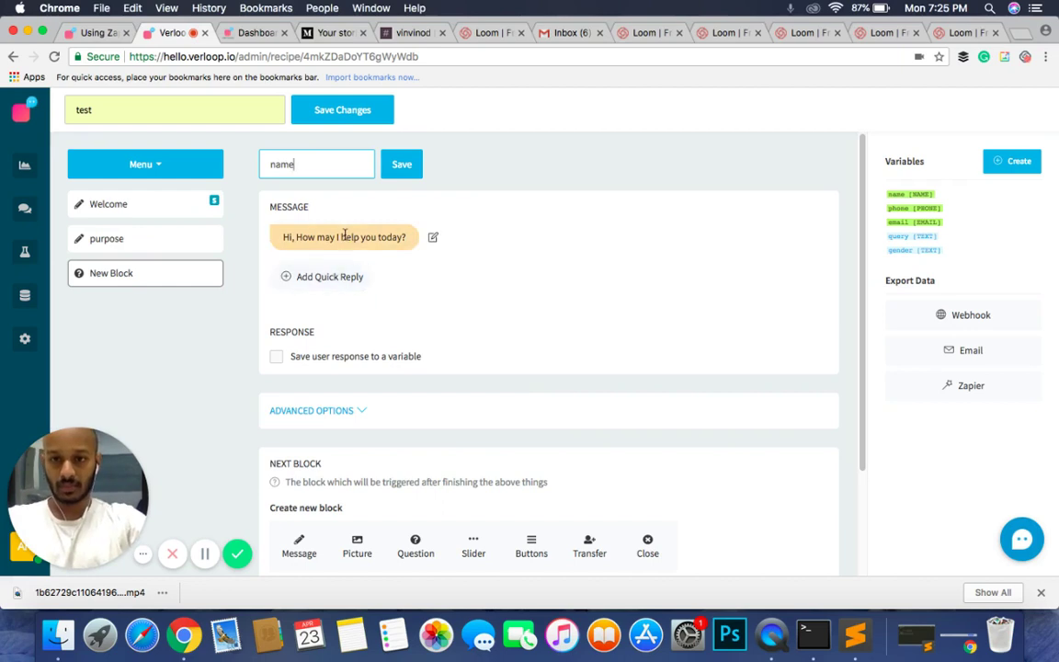
{"action": "left_click", "coordinate": [347, 237]}
{"action": "key", "text": "super+a"}
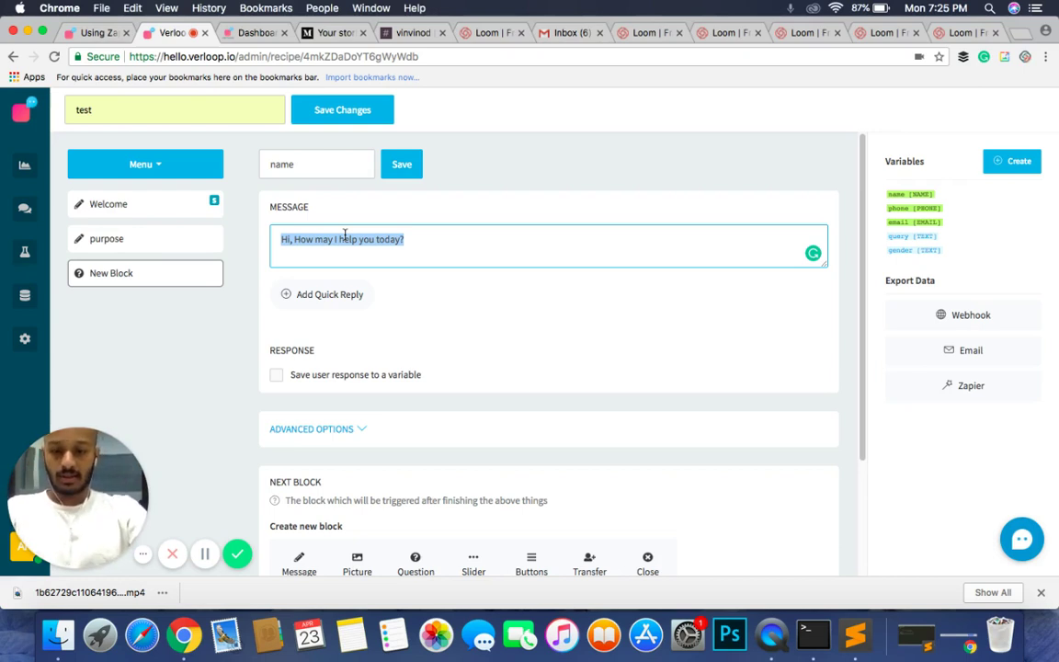
Step: Change the name block's greeting to ask 'So, what's your name?'
{"action": "type", "text": "H"}
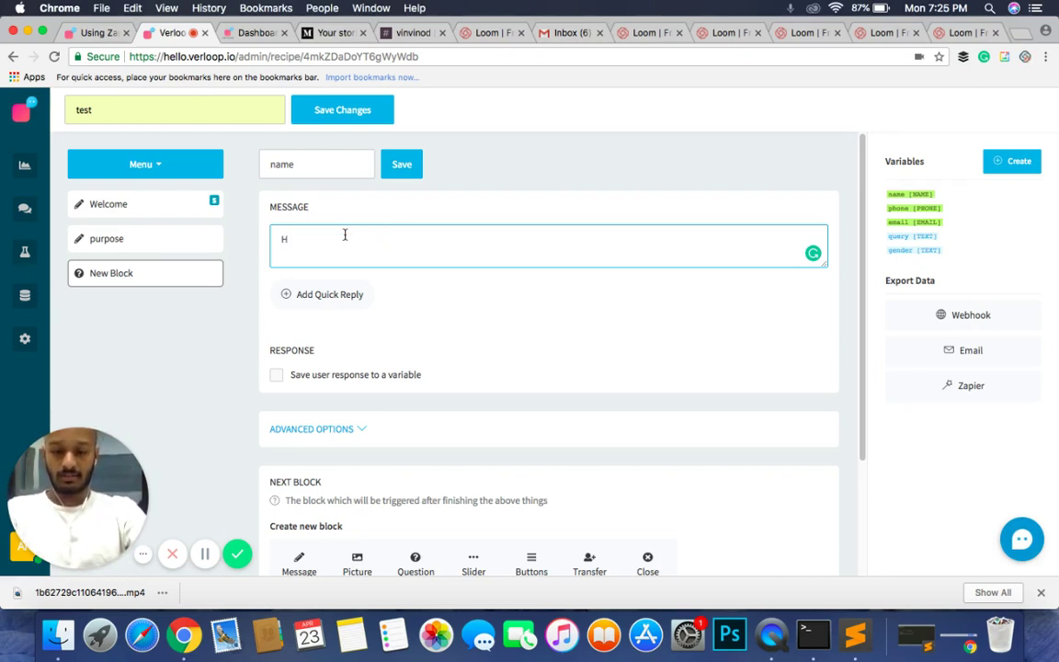
{"action": "key", "text": "BackSpace"}
{"action": "type", "text": "S"}
{"action": "key", "text": "BackSpace"}
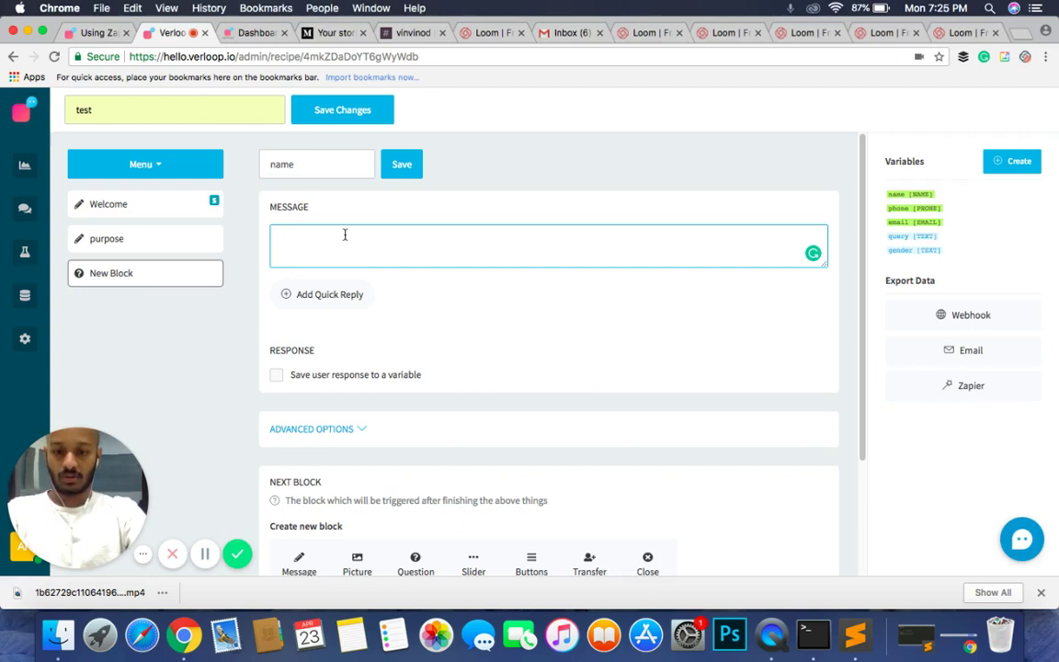
{"action": "type", "text": "So, what"}
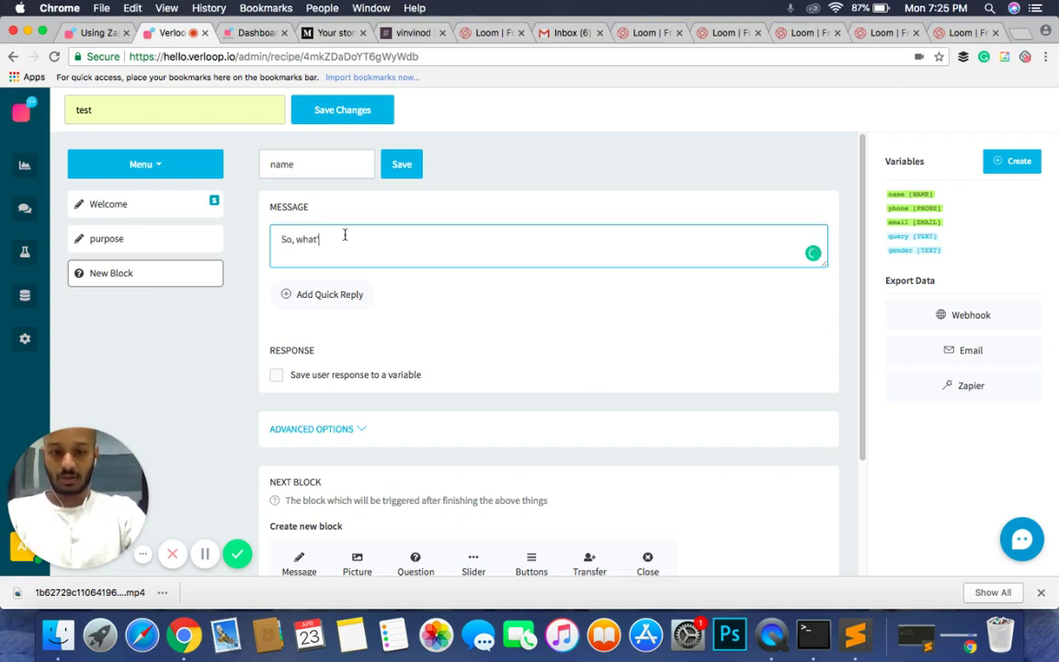
{"action": "type", "text": "'s your name?"}
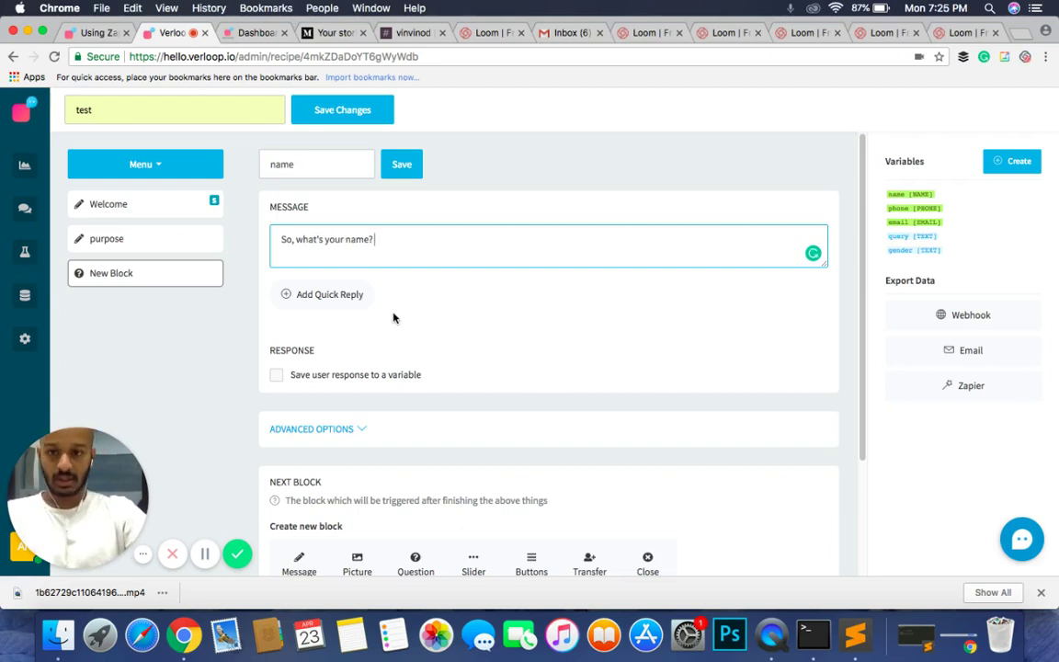
{"action": "left_click", "coordinate": [393, 316]}
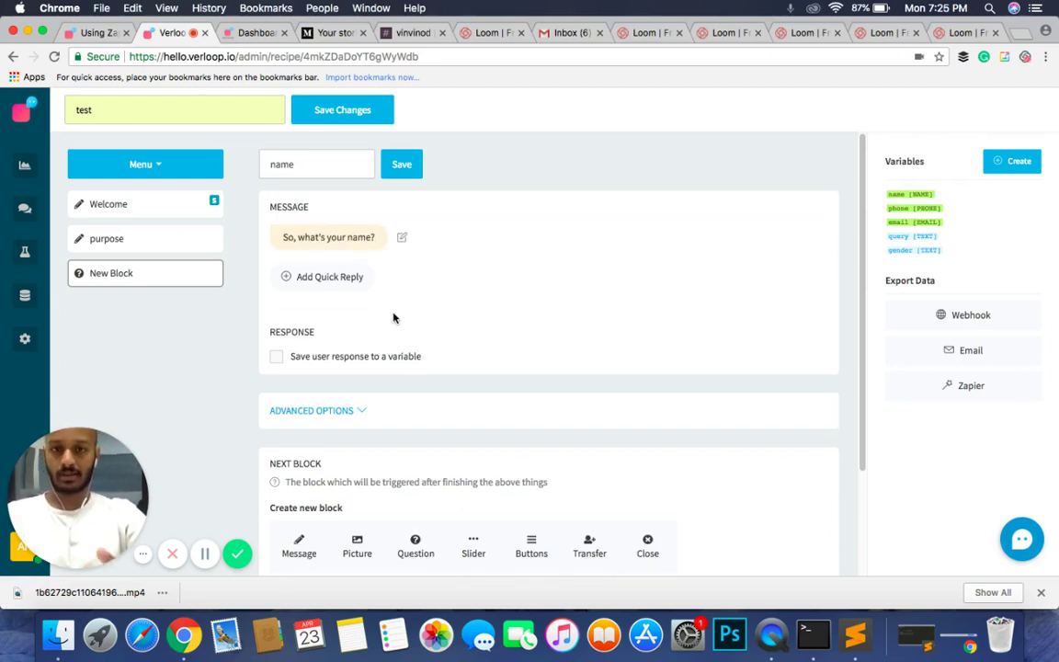
Step: Save the name block's user response to the 'name' variable
{"action": "left_click", "coordinate": [277, 358]}
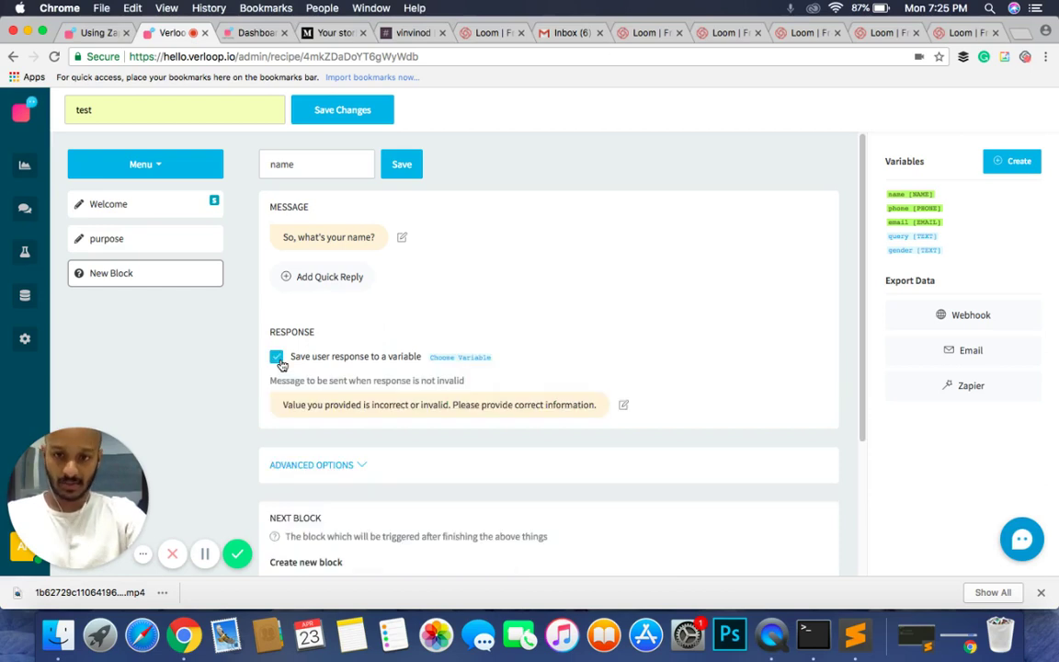
{"action": "left_click", "coordinate": [473, 357]}
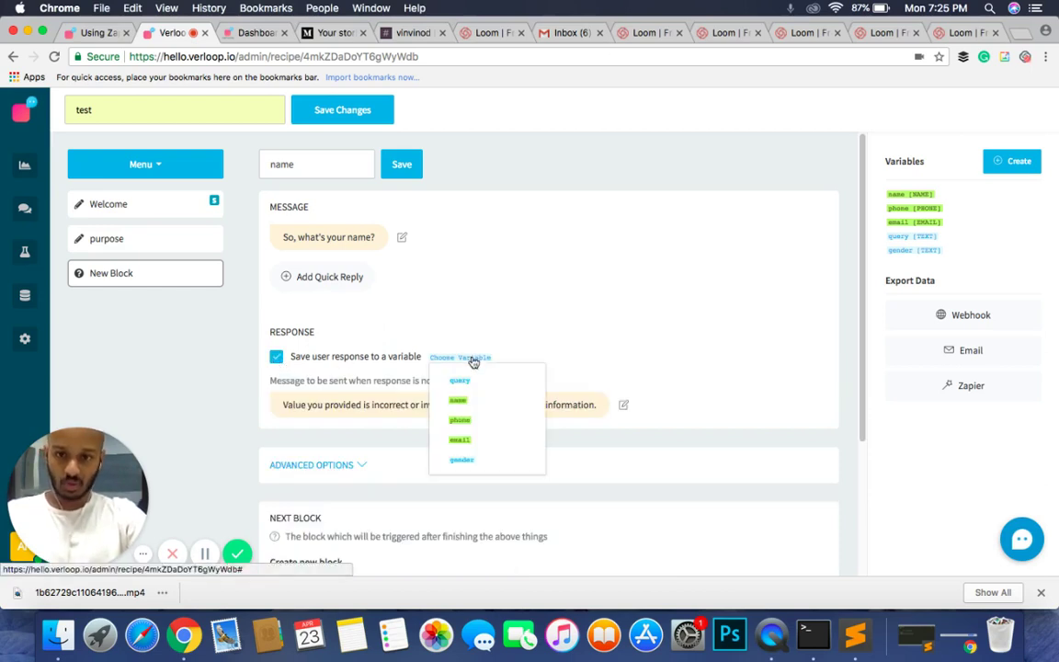
{"action": "left_click", "coordinate": [458, 401]}
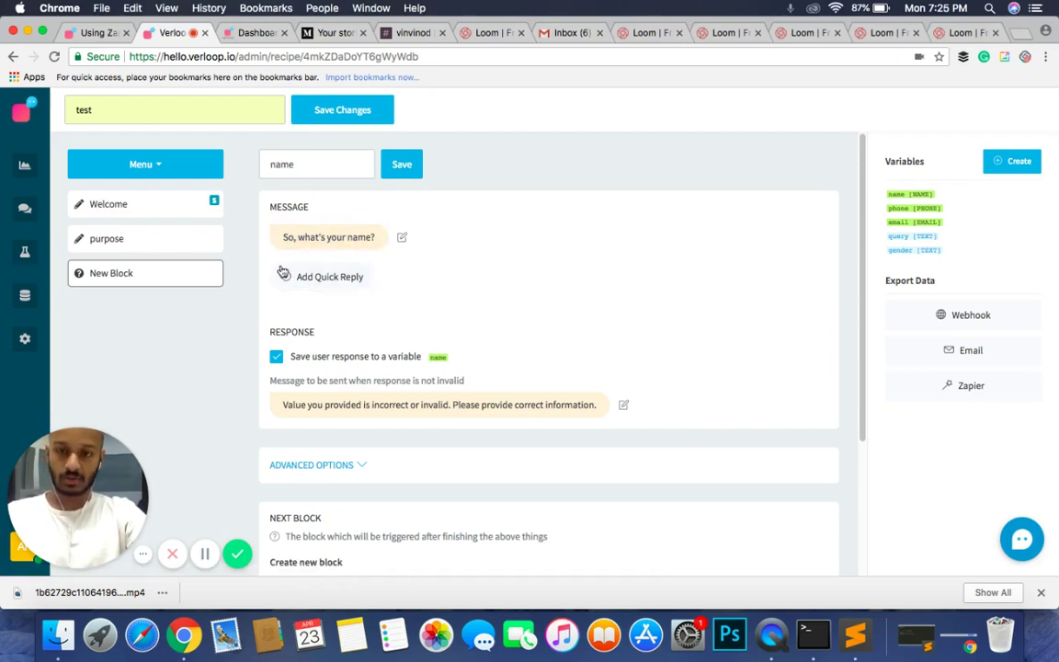
Step: Set the invalid-response message to 'Please let me know what your name is, I promise I won't tell anyone.'
{"action": "left_click", "coordinate": [443, 405]}
{"action": "key", "text": "super+a"}
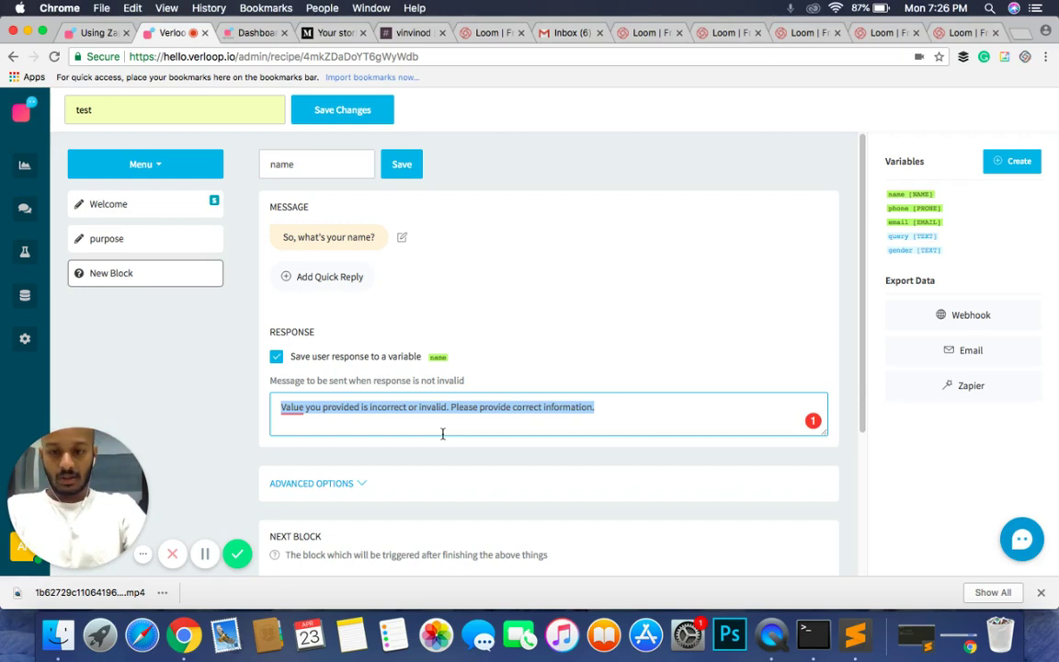
{"action": "type", "text": "Please let m"}
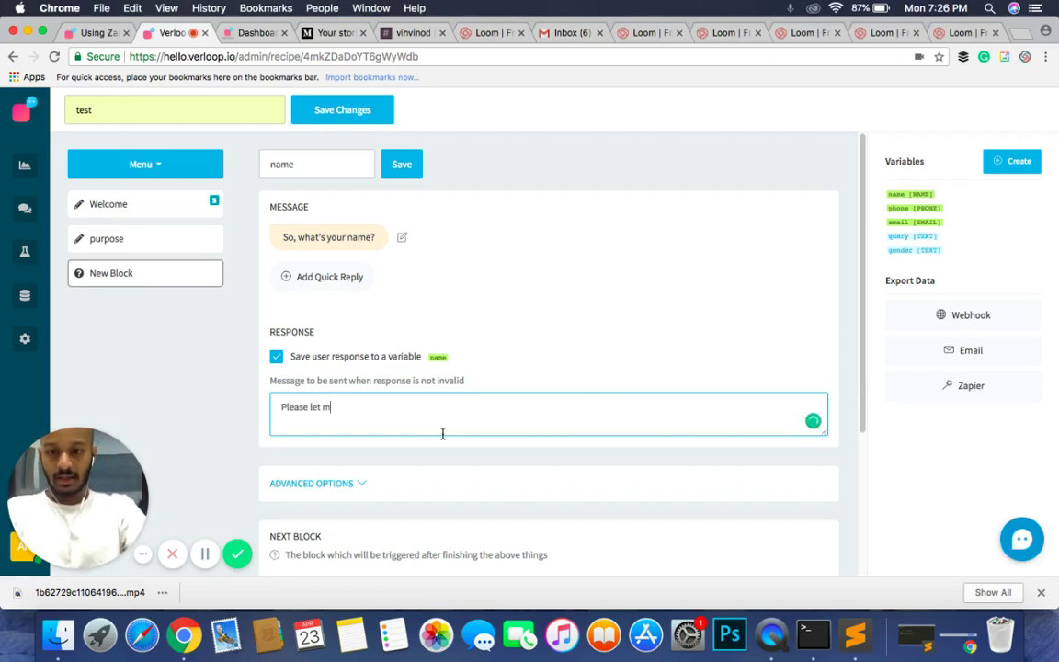
{"action": "type", "text": "e know wh"}
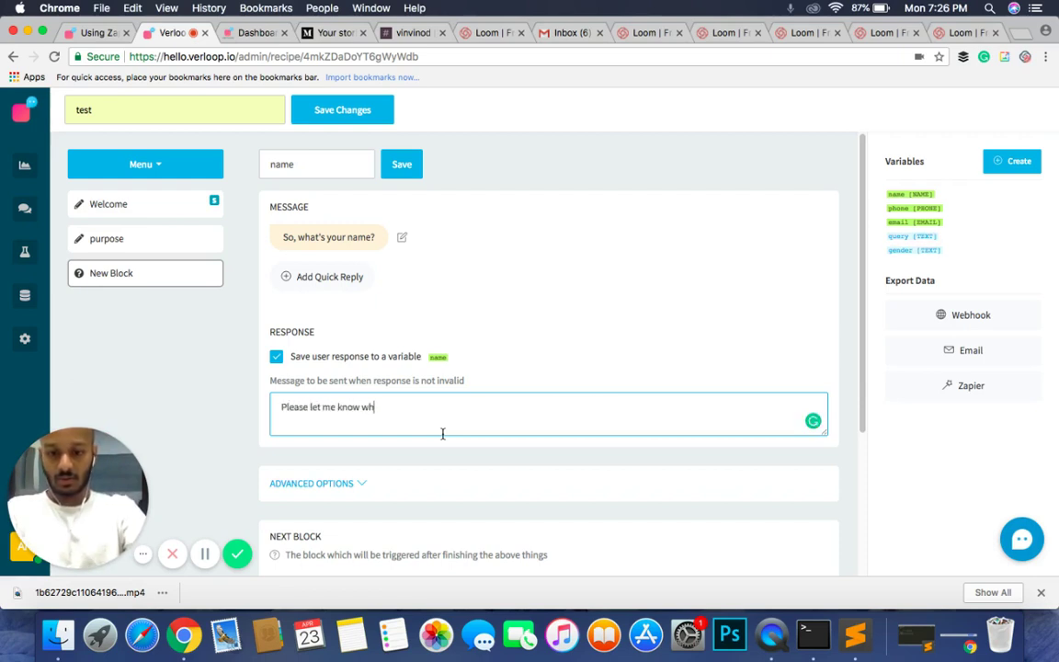
{"action": "type", "text": "at your name is"}
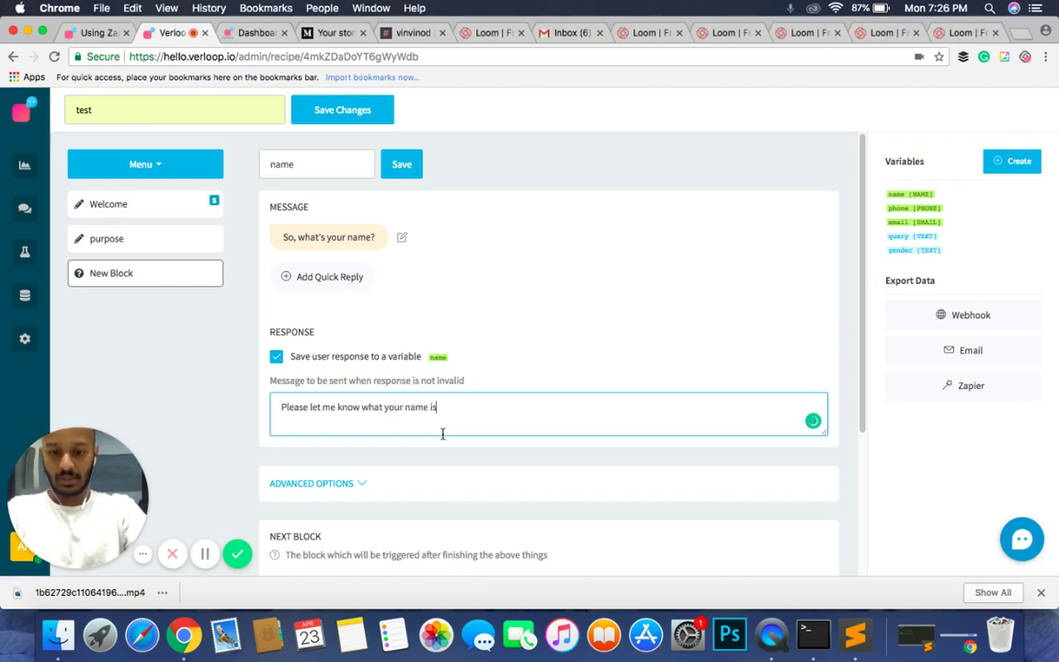
{"action": "type", "text": ", I prom"}
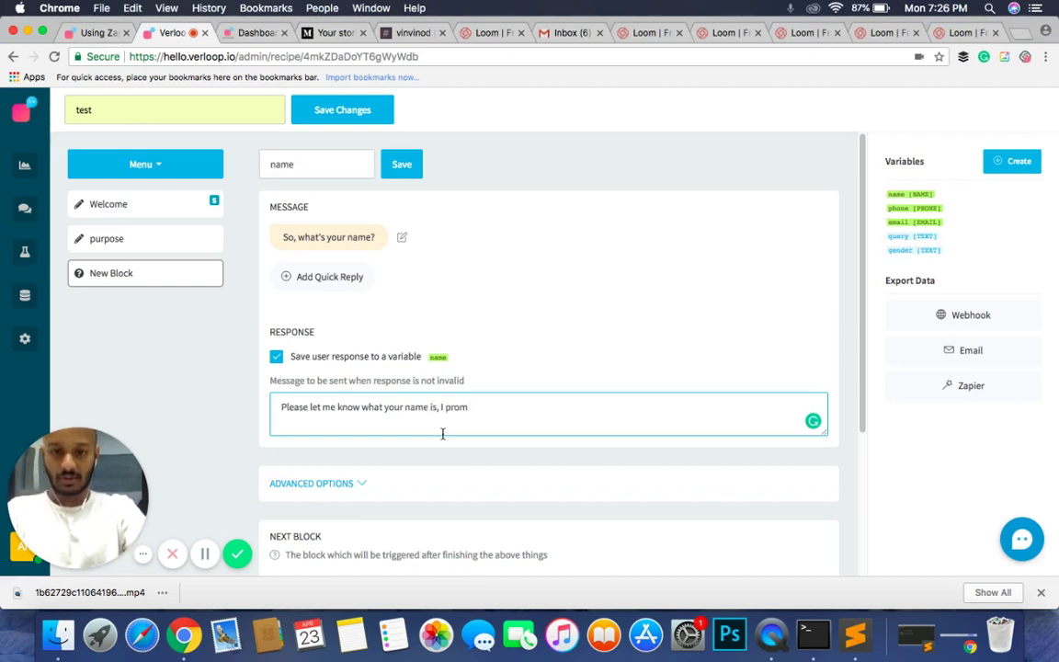
{"action": "type", "text": "ise I wont"}
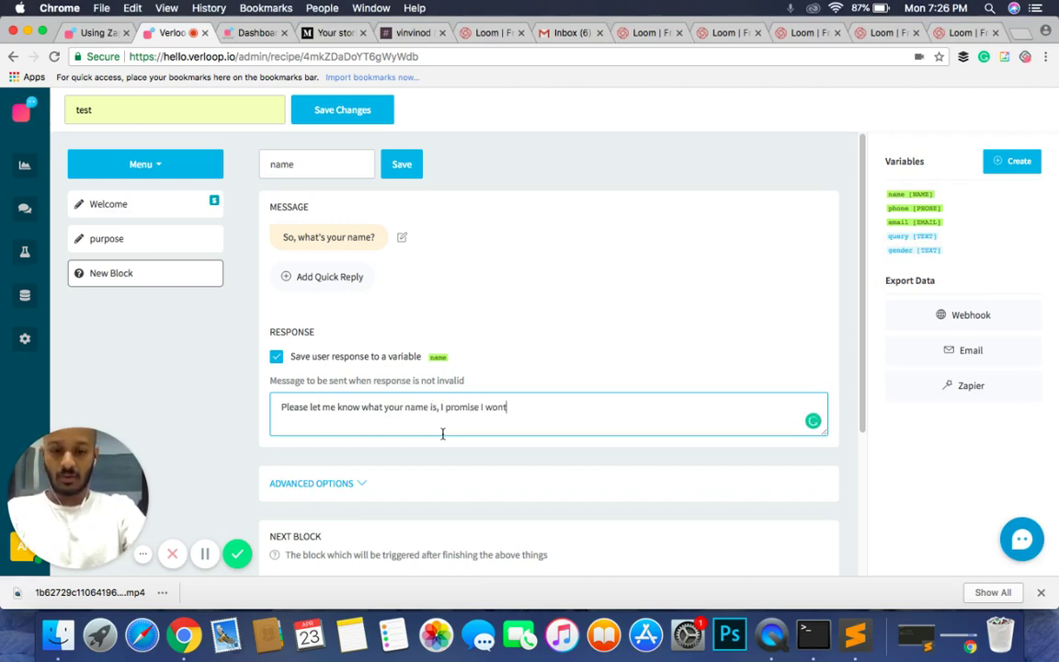
{"action": "key", "text": "BackSpace"}
{"action": "type", "text": "'t tell an"}
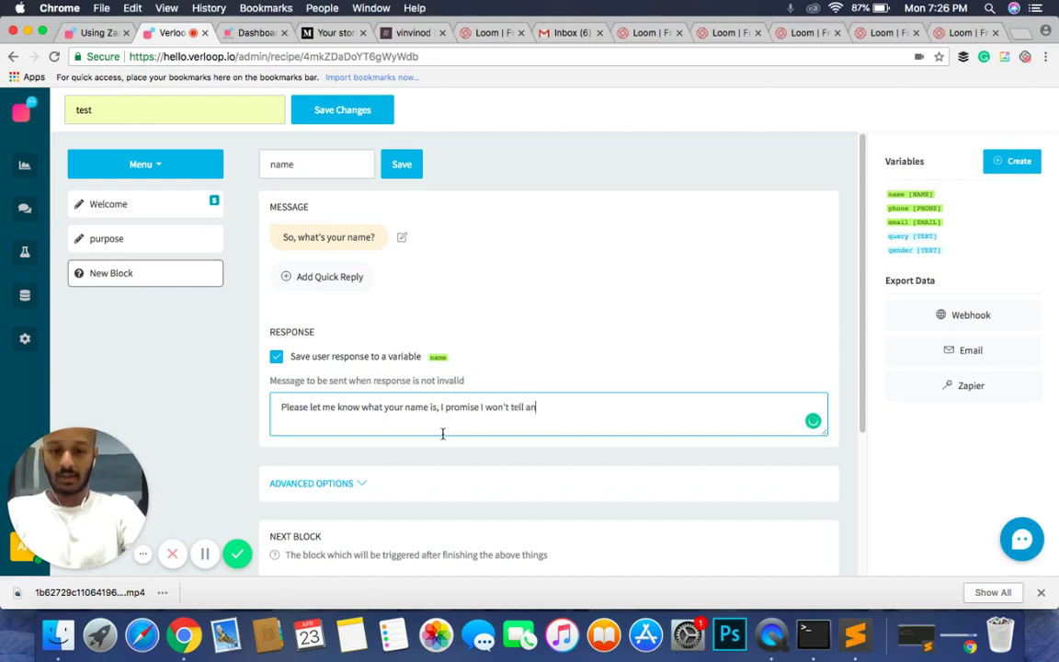
{"action": "type", "text": "yone."}
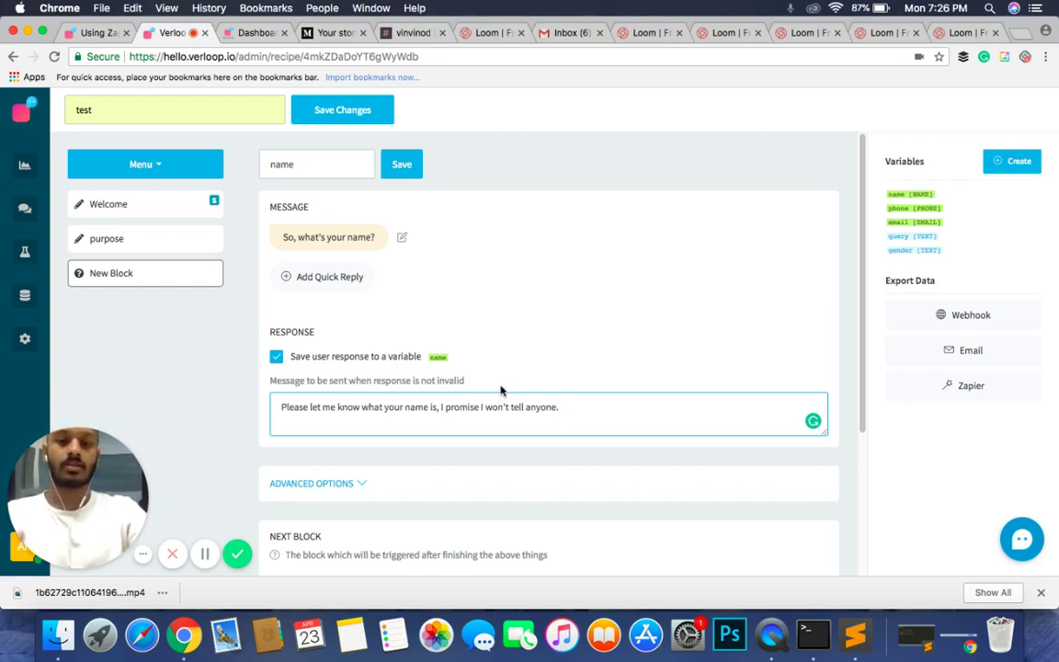
{"action": "key", "text": "ctrl+a"}
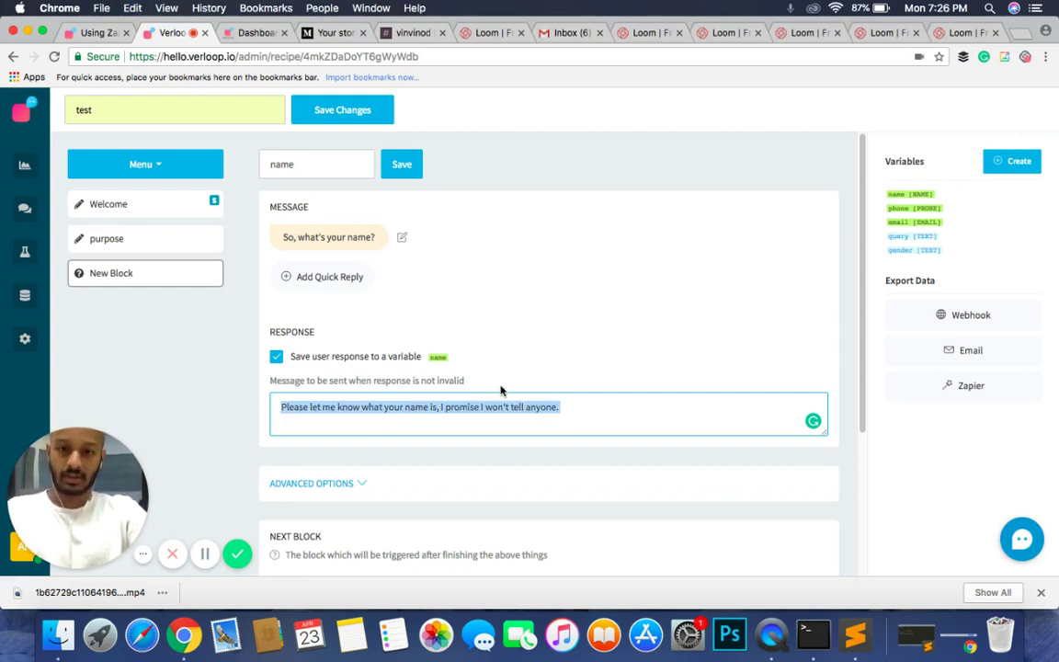
{"action": "left_click", "coordinate": [501, 382]}
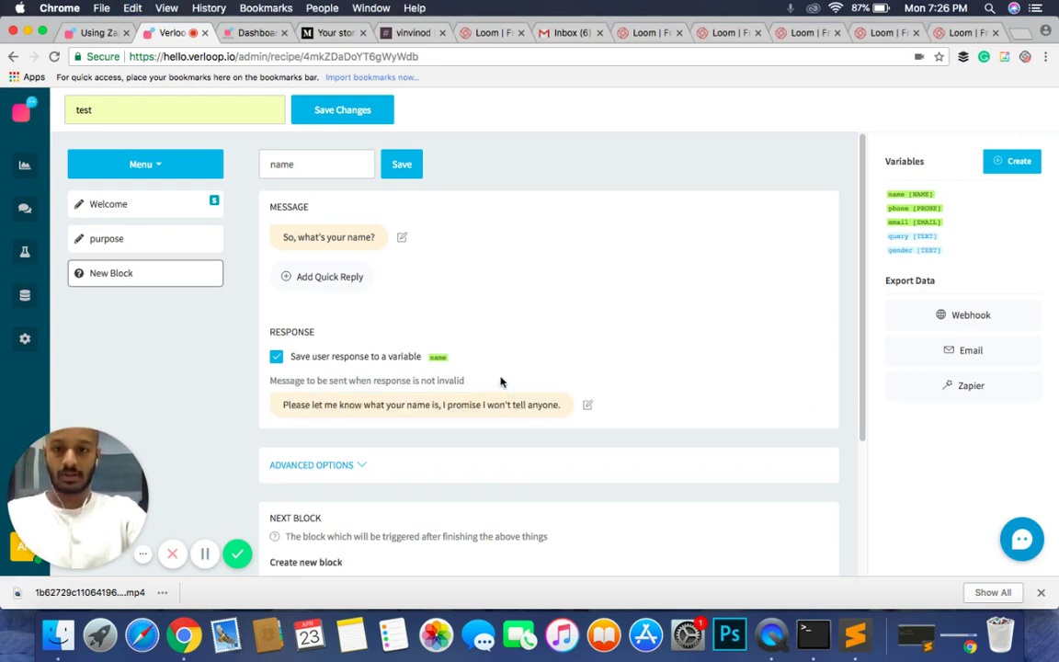
Step: In Advanced Options, set the ask-again message to 'Please don't be shy, what is your name?'
{"action": "left_click", "coordinate": [346, 466]}
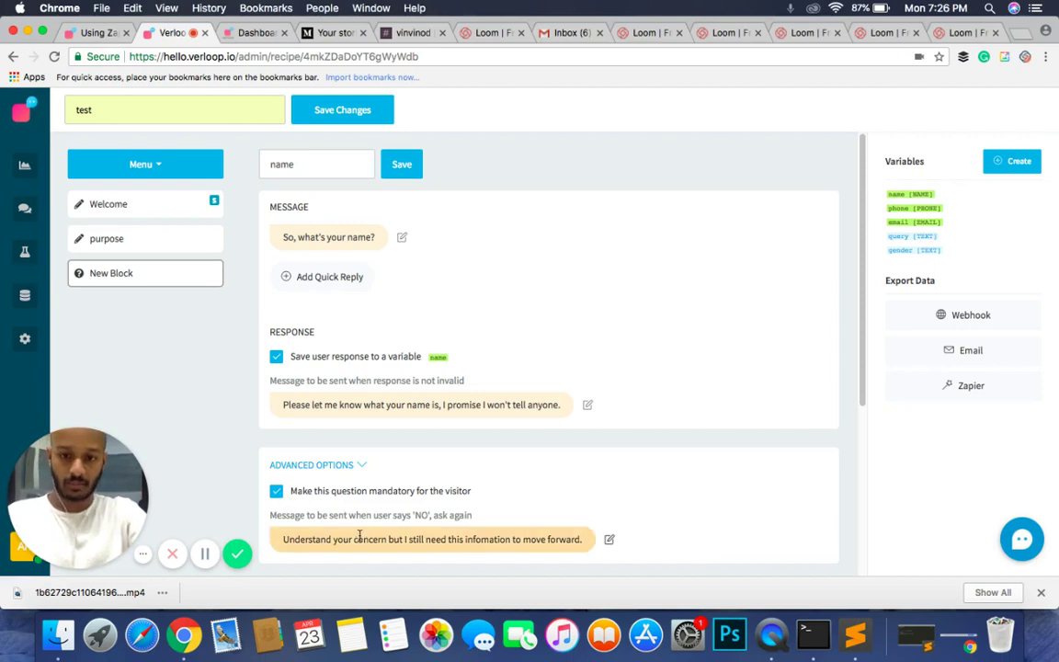
{"action": "left_click", "coordinate": [359, 539]}
{"action": "key", "text": "super+a"}
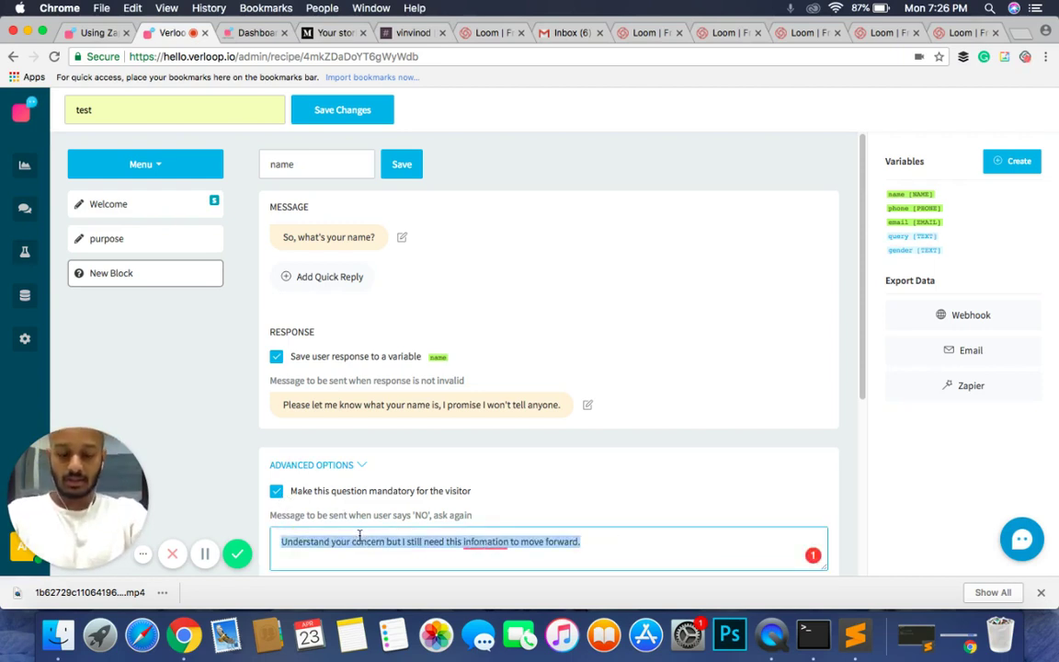
{"action": "type", "text": "Pleas"}
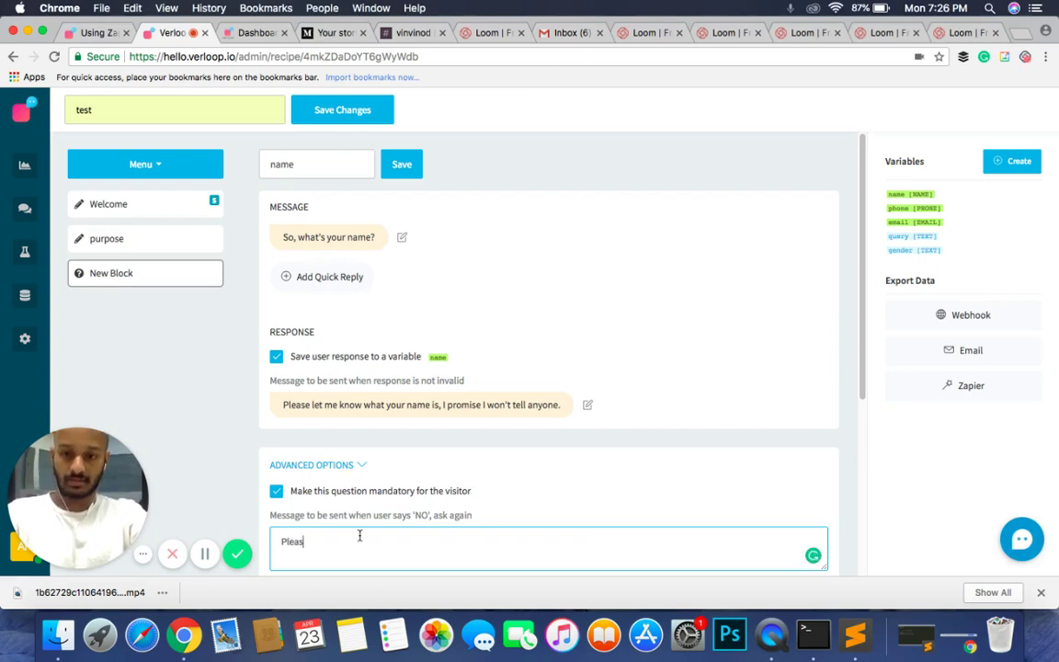
{"action": "type", "text": "e don't be shy"}
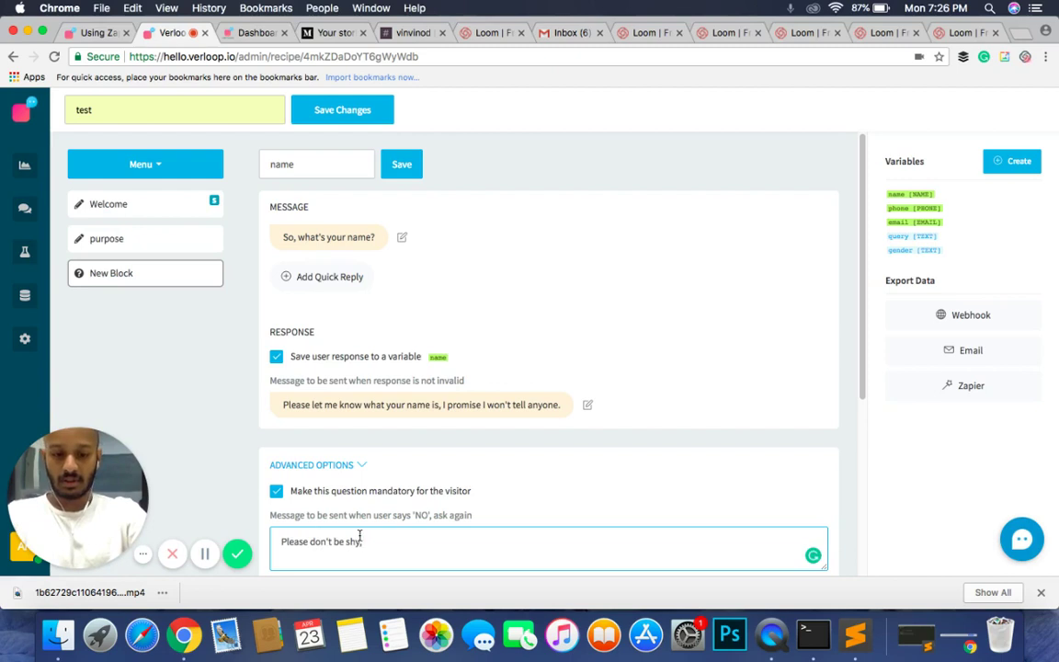
{"action": "type", "text": ", what is your"}
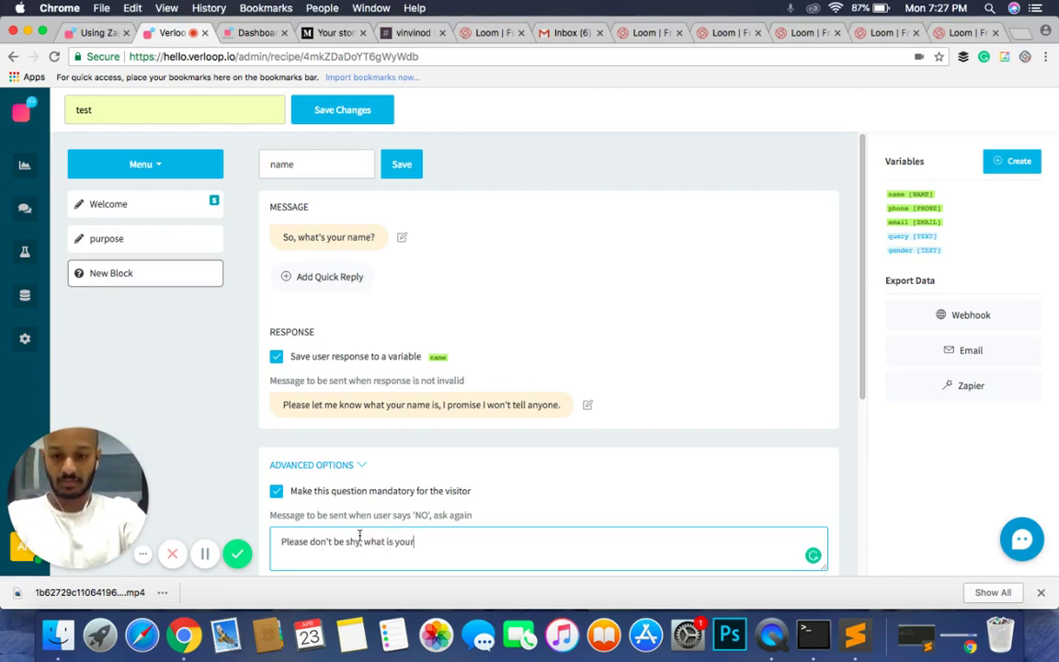
{"action": "type", "text": " name?"}
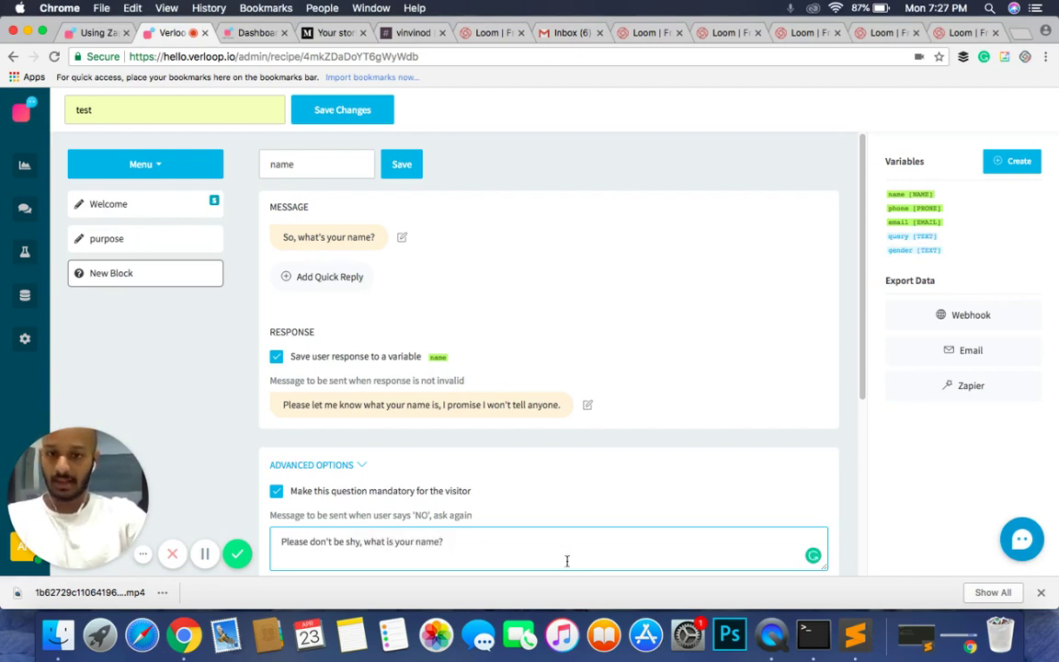
{"action": "left_click", "coordinate": [593, 508]}
{"action": "scroll", "coordinate": [593, 509], "scroll_direction": "down", "scroll_amount": 4}
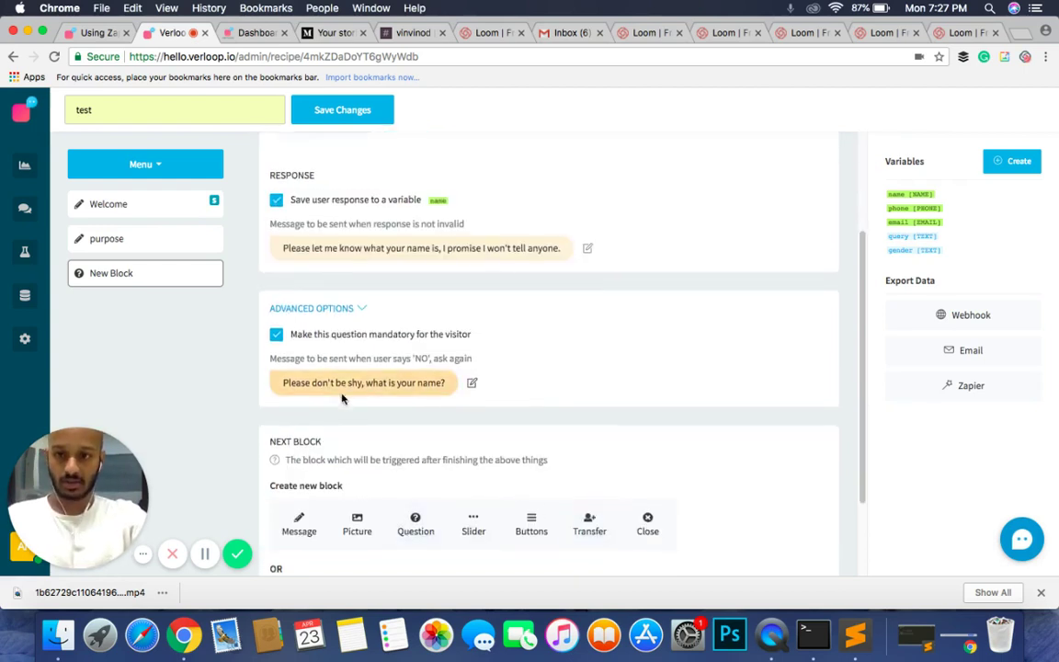
{"action": "scroll", "coordinate": [343, 402], "scroll_direction": "up", "scroll_amount": 3}
Step: Save the block title 'name', then add a new question block titled 'email ID' after it
{"action": "left_click", "coordinate": [402, 164]}
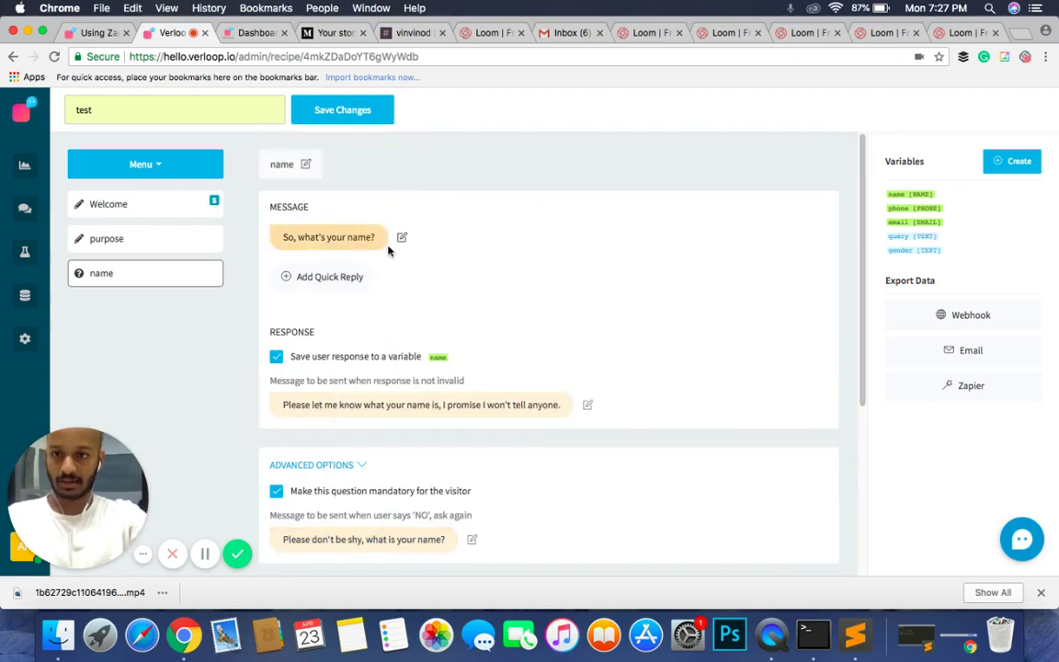
{"action": "scroll", "coordinate": [585, 270], "scroll_direction": "down", "scroll_amount": 3}
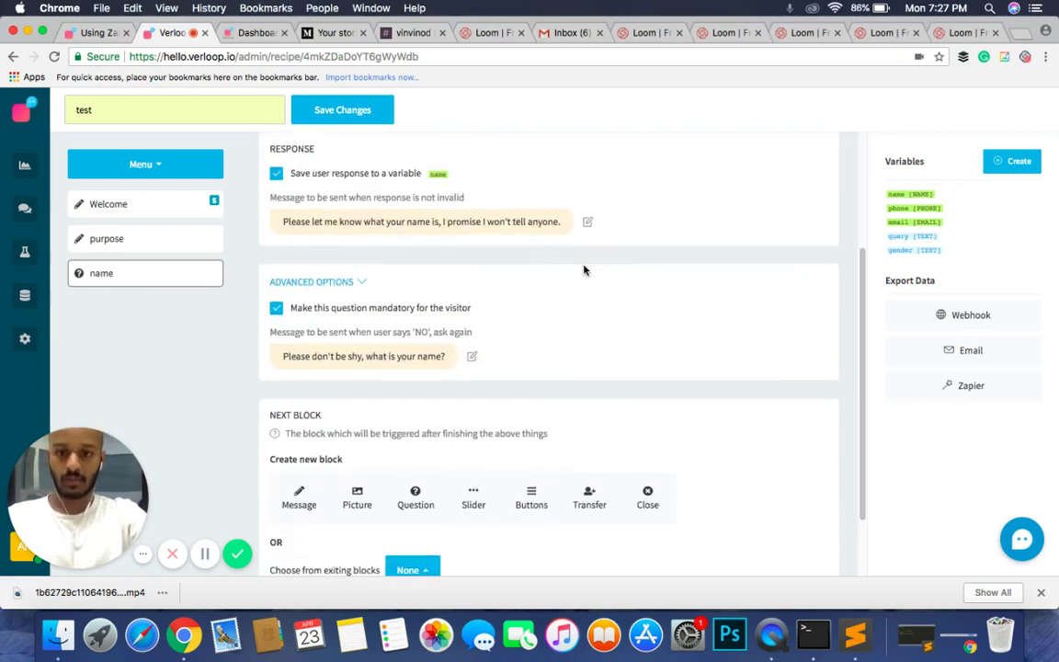
{"action": "left_click", "coordinate": [429, 495]}
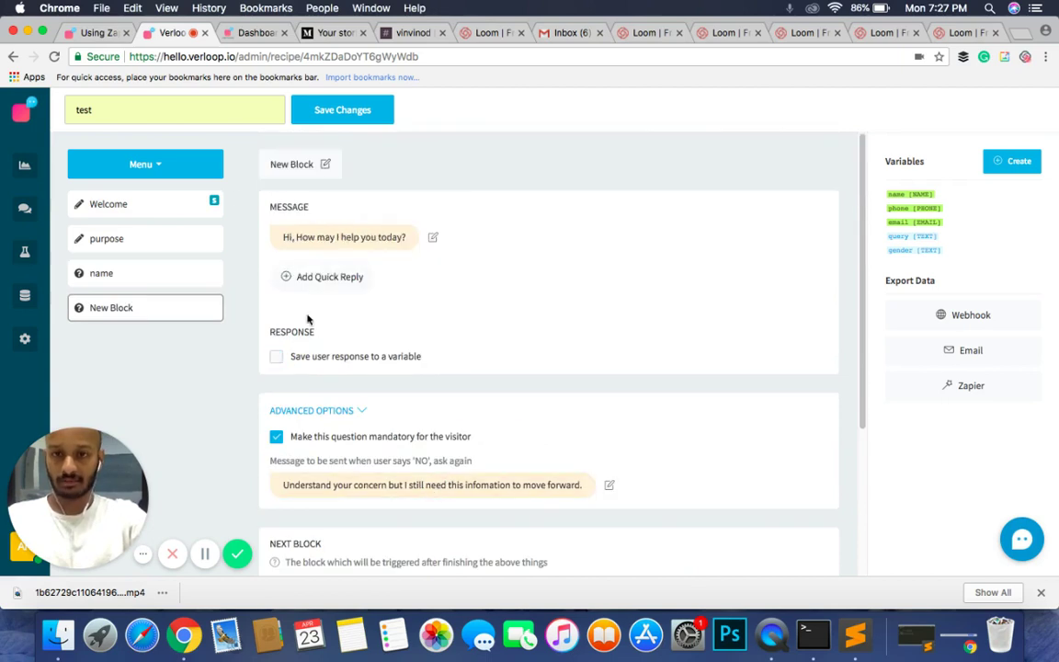
{"action": "left_click", "coordinate": [281, 163]}
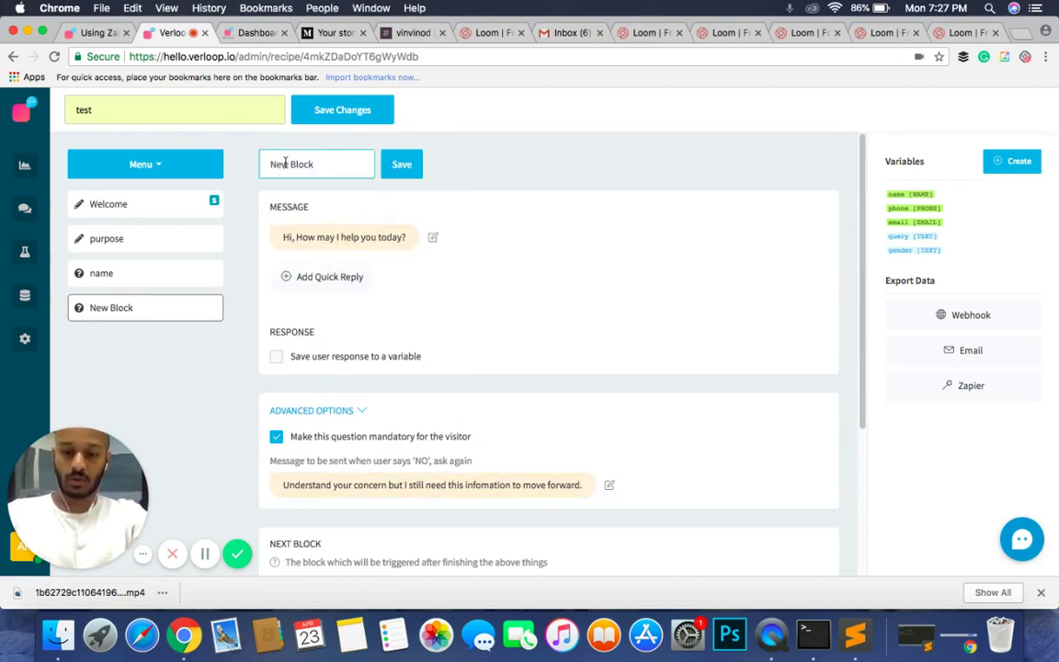
{"action": "triple_click", "coordinate": [285, 163]}
{"action": "type", "text": "email "}
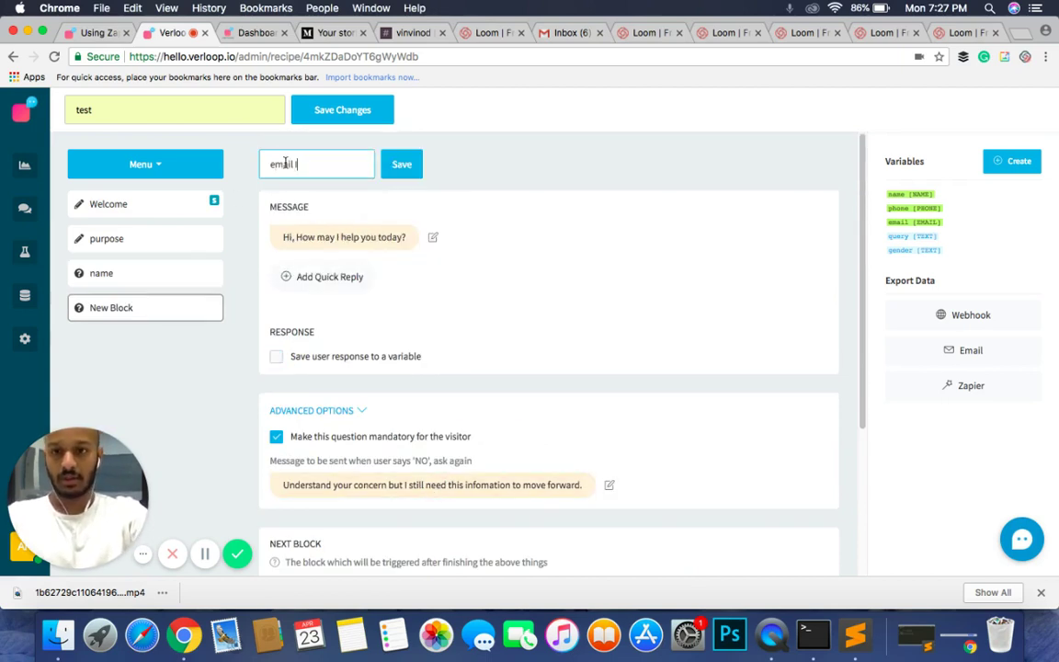
{"action": "type", "text": "ID"}
{"action": "left_click", "coordinate": [391, 163]}
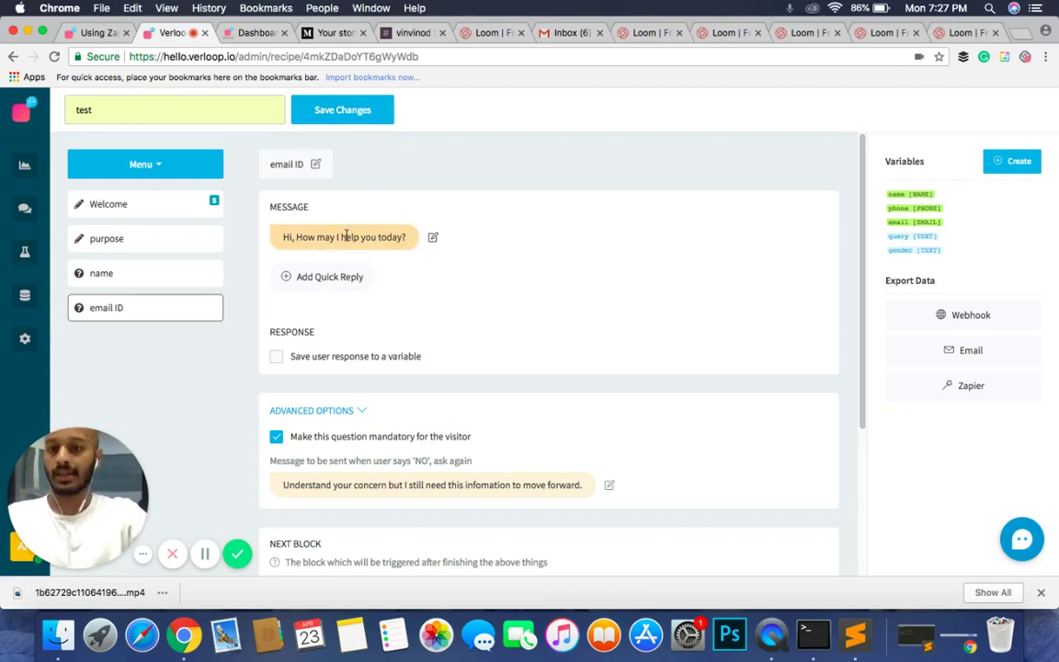
{"action": "left_click", "coordinate": [346, 236]}
Step: Clear the email ID block's greeting and start it with 'Alright, thank you {{name}}.'
{"action": "key", "text": "super+a"}
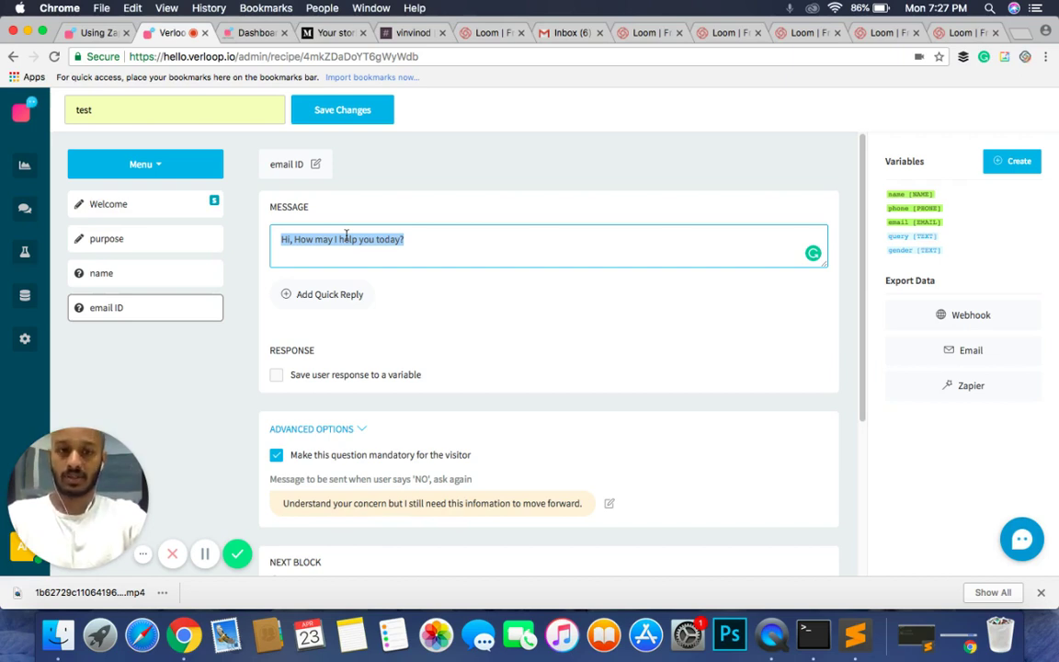
{"action": "key", "text": "BackSpace"}
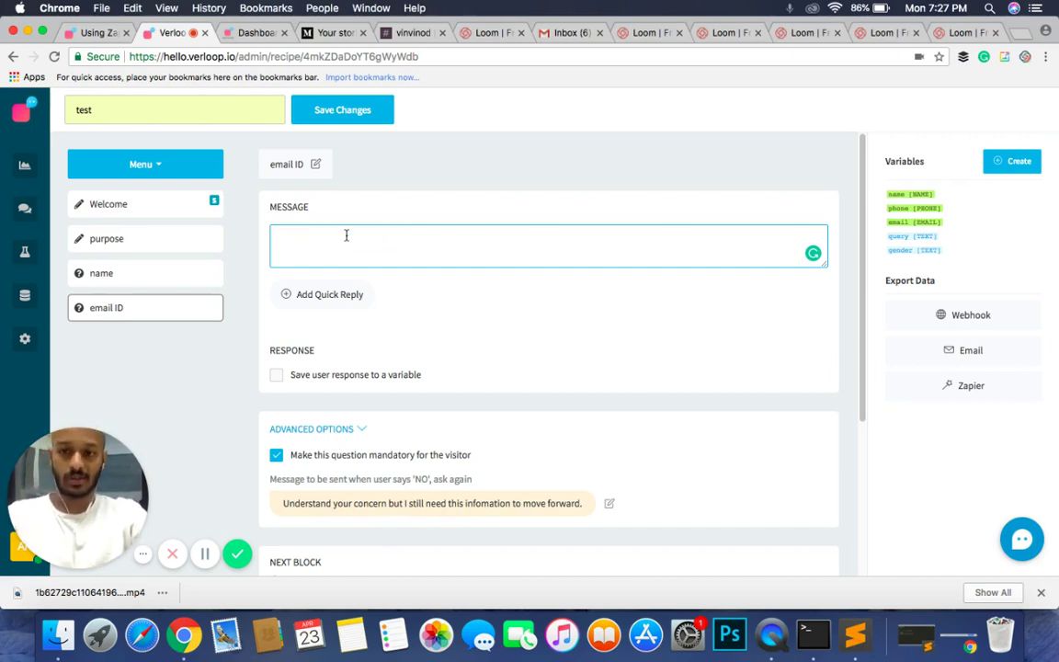
{"action": "left_click", "coordinate": [116, 274]}
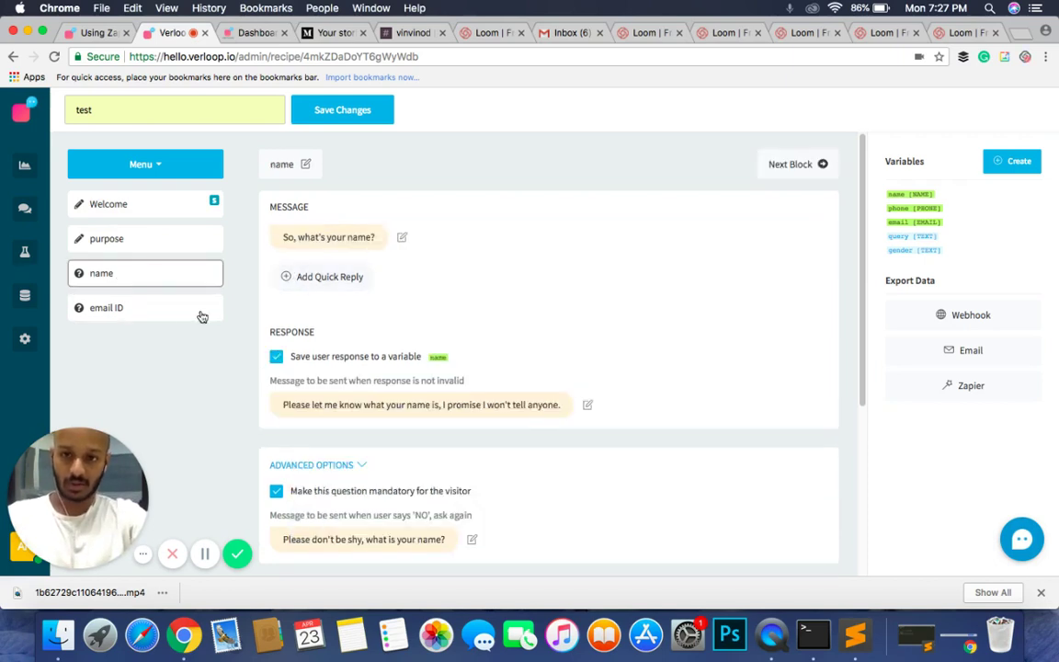
{"action": "left_click", "coordinate": [170, 307]}
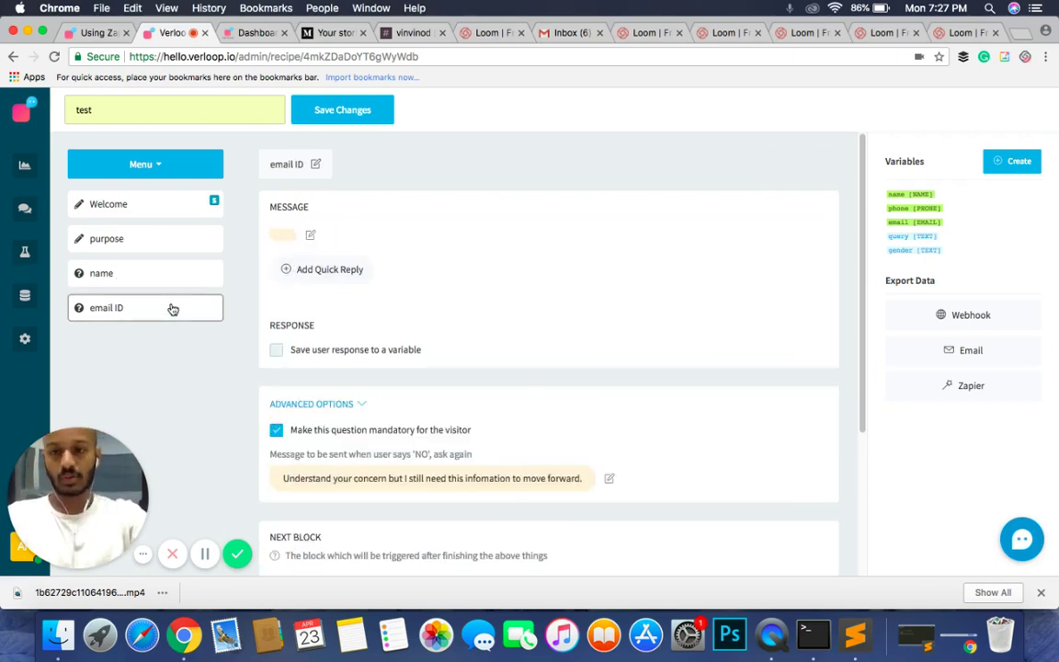
{"action": "left_click", "coordinate": [286, 237]}
{"action": "type", "text": "{{"}
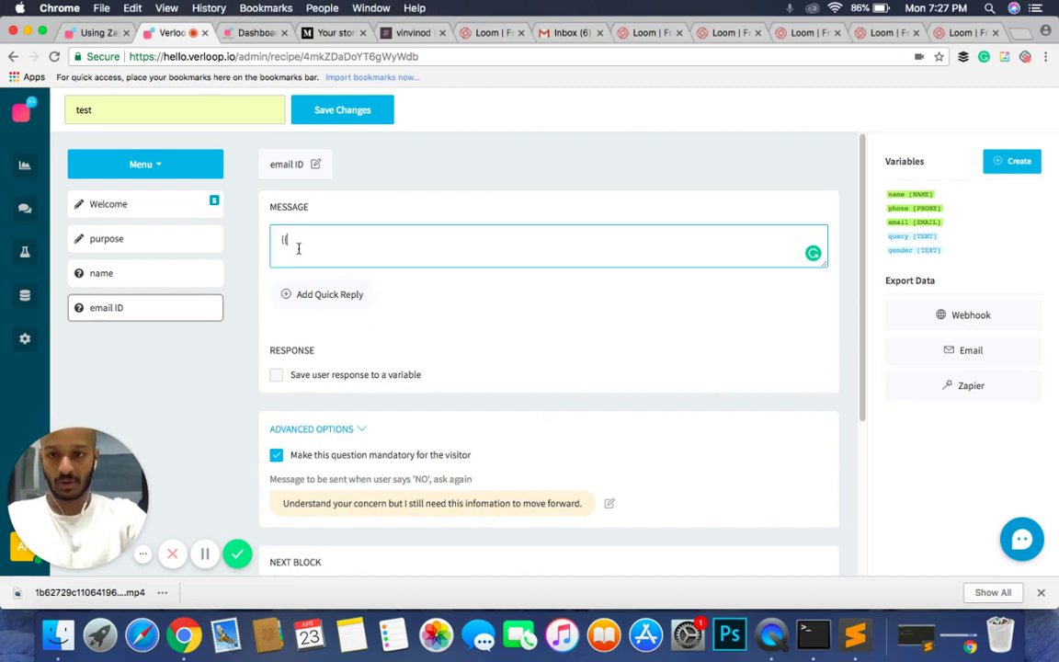
{"action": "key", "text": "BackSpace"}
{"action": "key", "text": "BackSpace"}
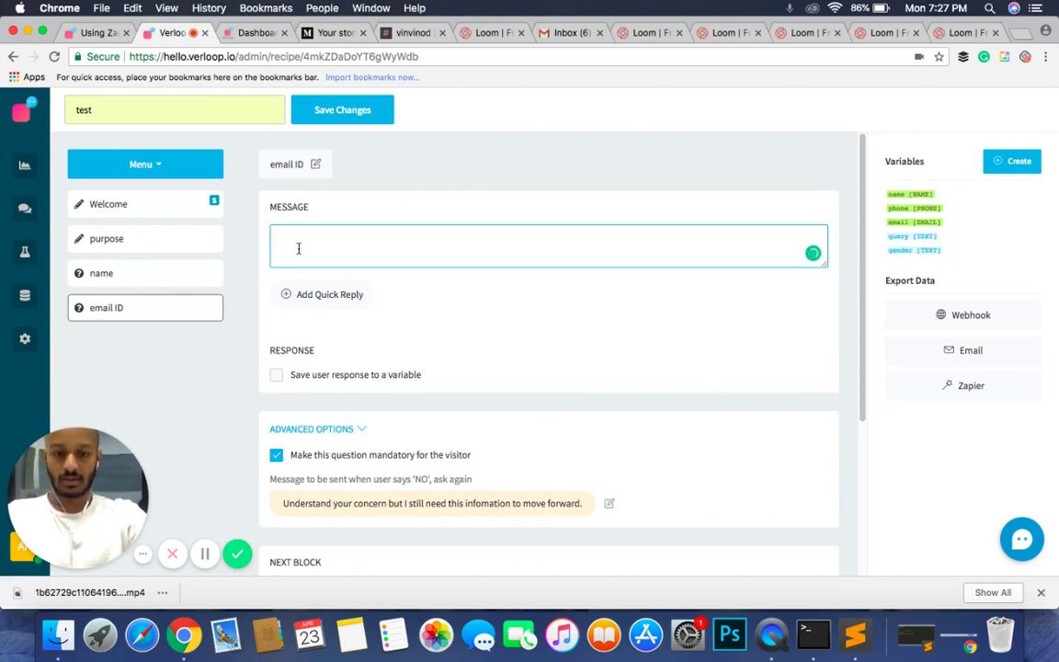
{"action": "type", "text": "Alright"}
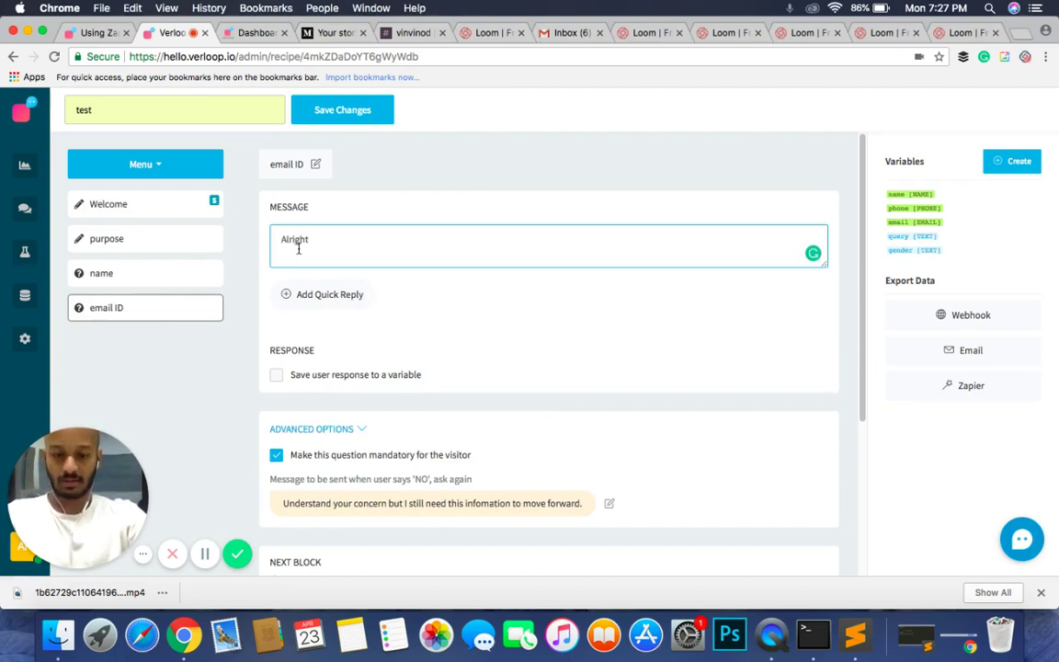
{"action": "type", "text": ", thank yo"}
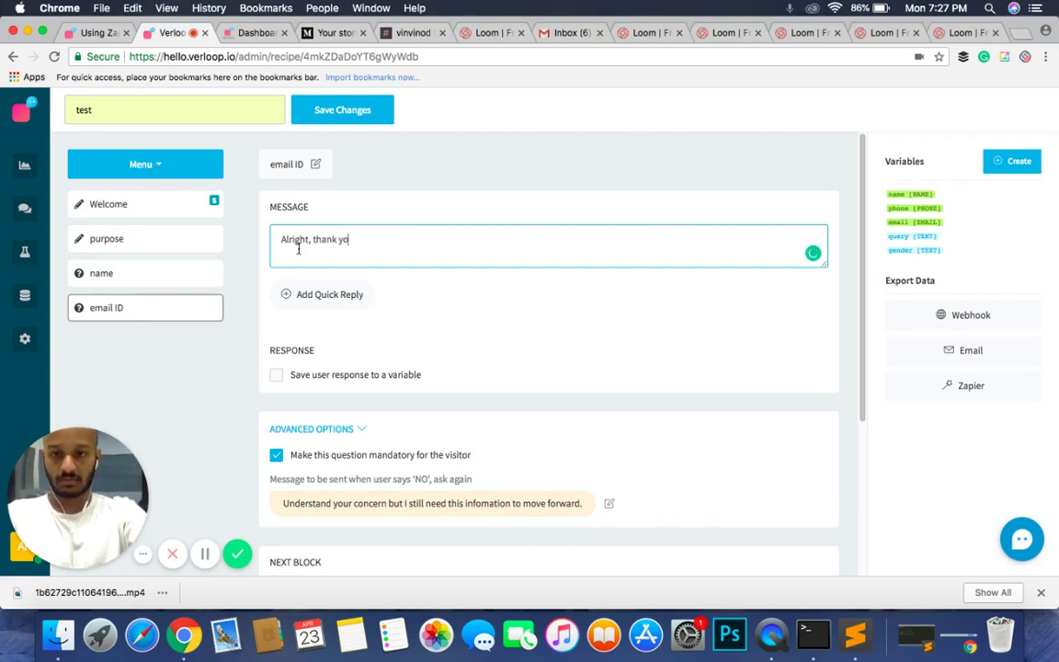
{"action": "type", "text": "u {{"}
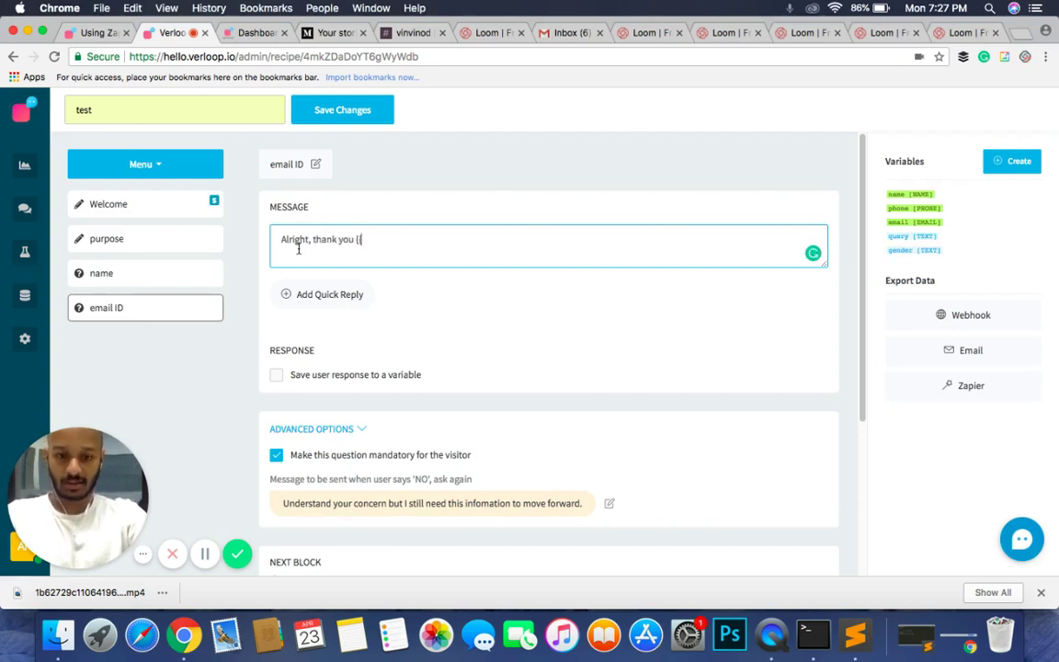
{"action": "type", "text": "name}"}
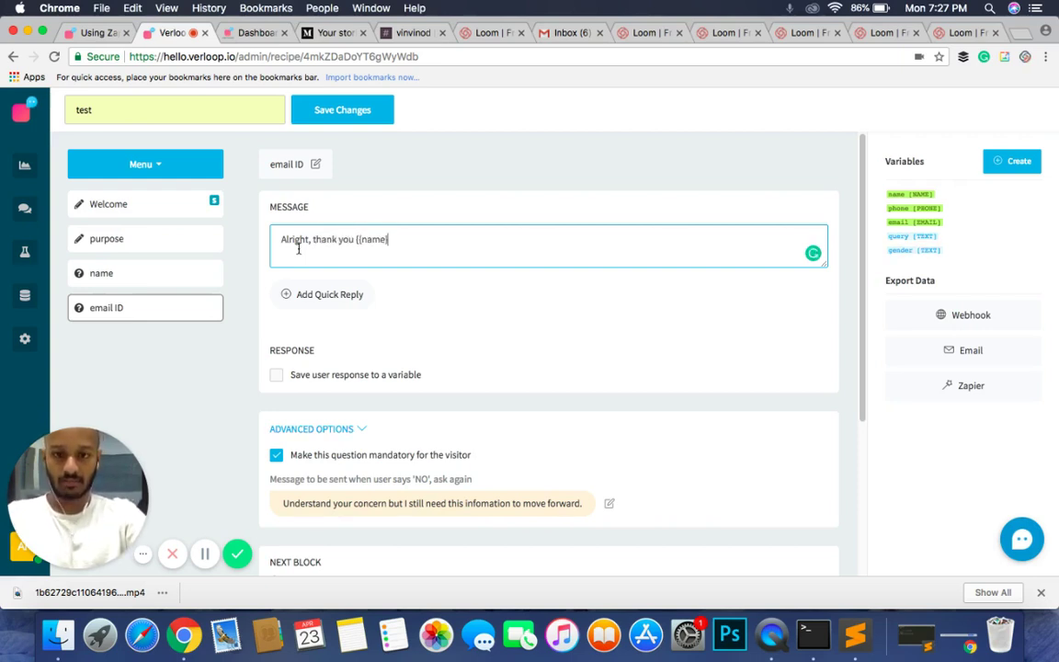
{"action": "type", "text": "}."}
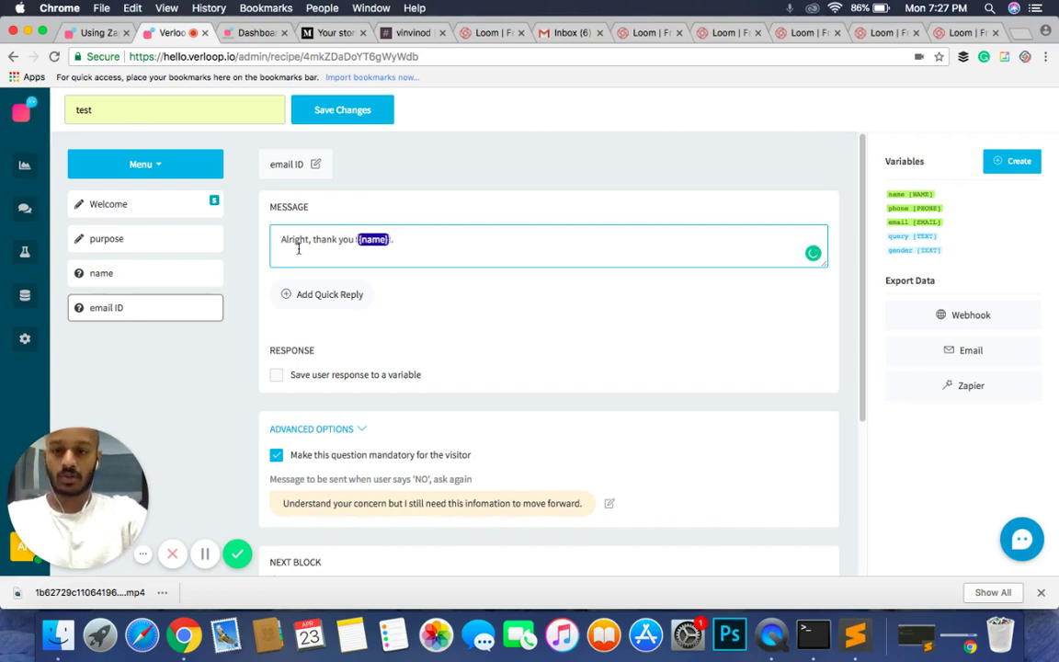
Step: After checking the name block's variable, finish the message with 'May I know your email ID?'
{"action": "left_click", "coordinate": [150, 273]}
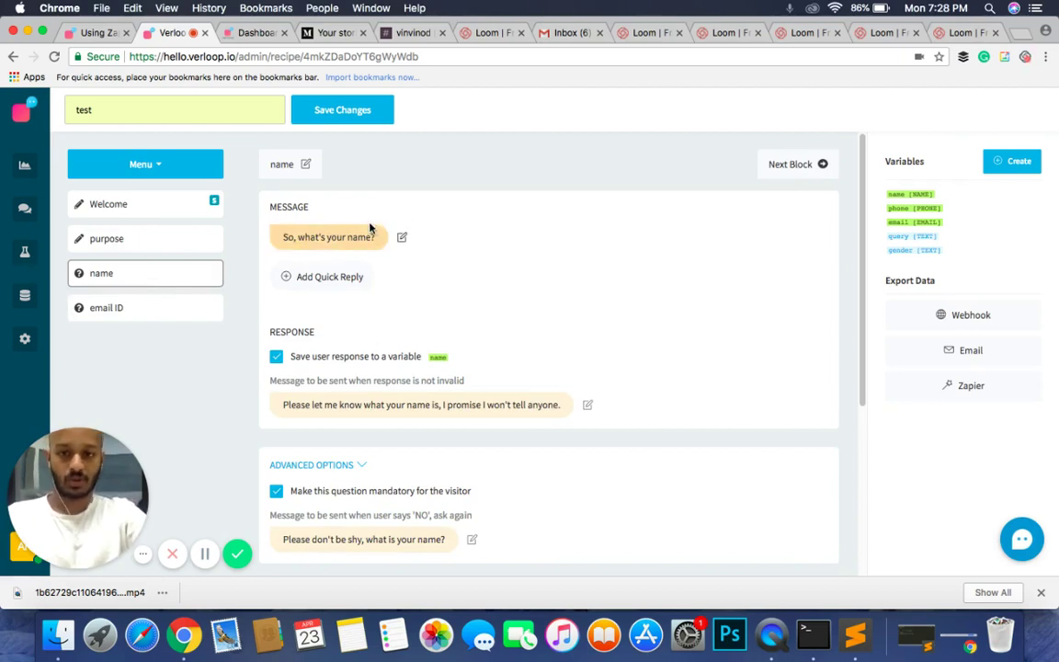
{"action": "left_click", "coordinate": [184, 309]}
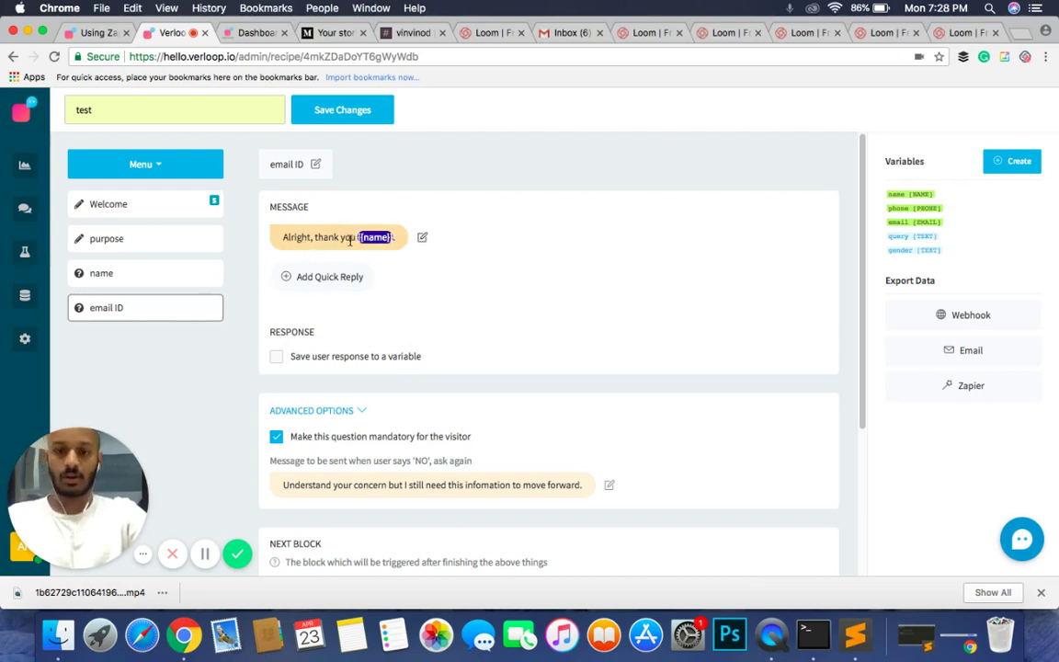
{"action": "left_click", "coordinate": [393, 237]}
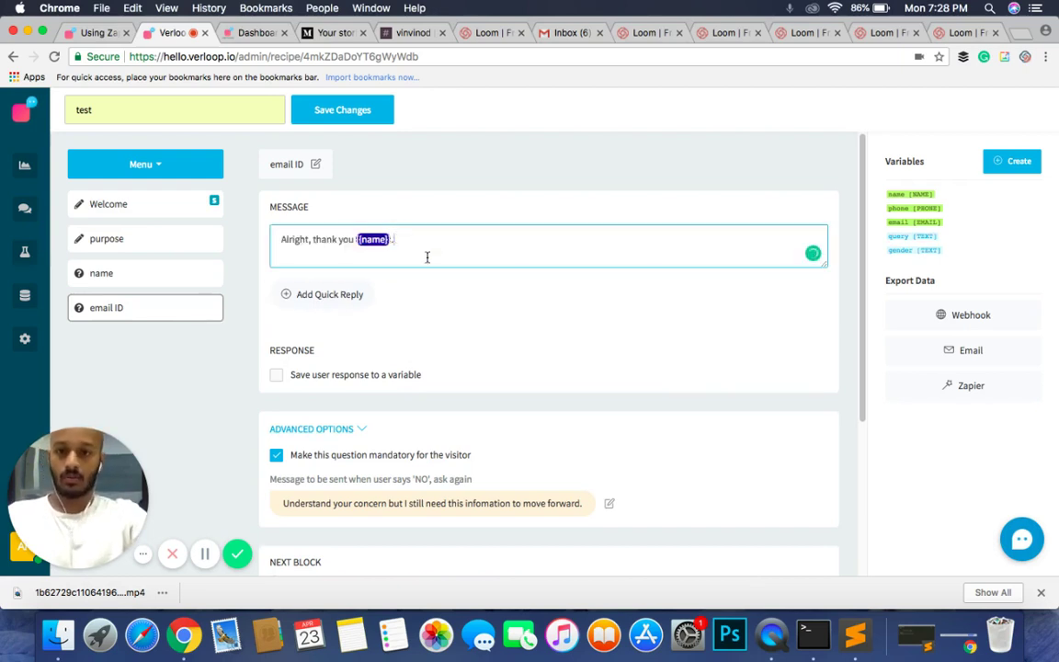
{"action": "type", "text": "What"}
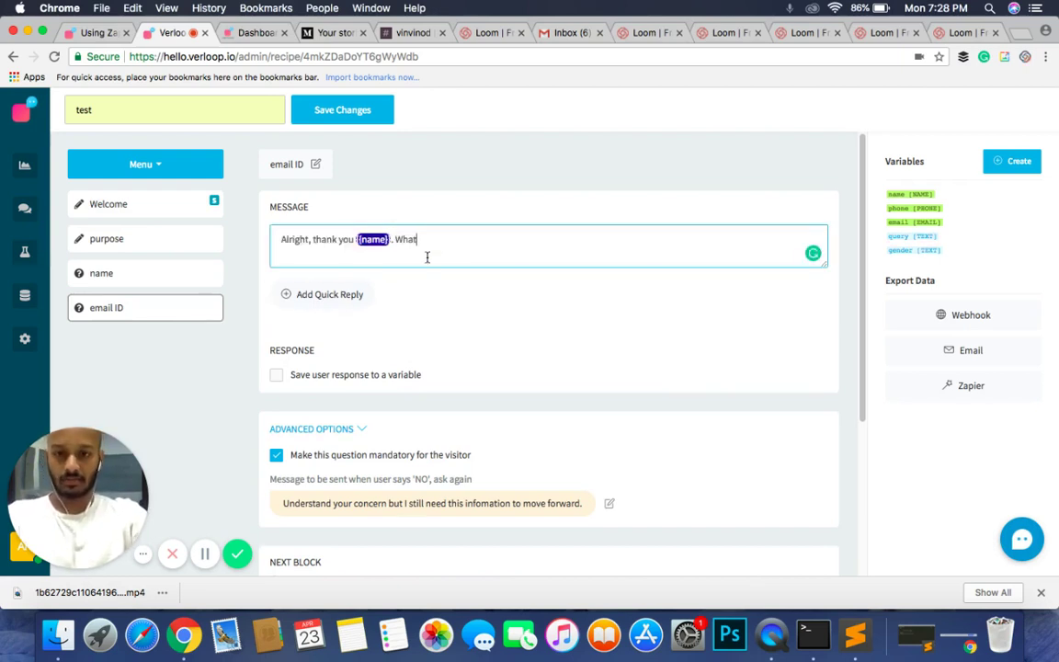
{"action": "key", "text": "BackSpace"}
{"action": "key", "text": "BackSpace"}
{"action": "key", "text": "BackSpace"}
{"action": "key", "text": "BackSpace"}
{"action": "type", "text": "May"}
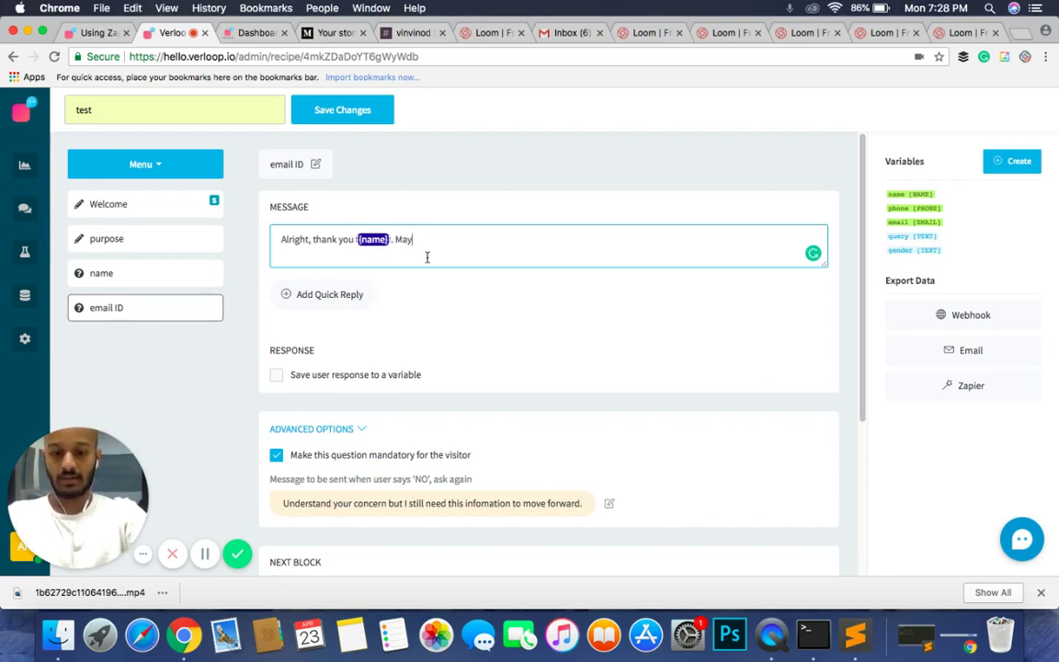
{"action": "type", "text": " I know "}
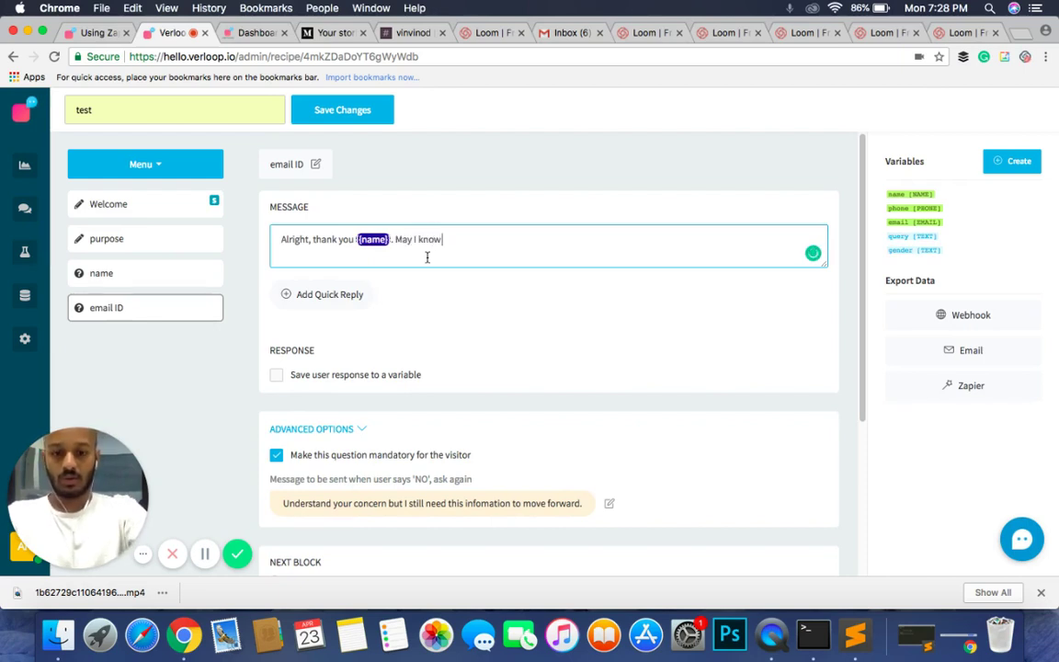
{"action": "type", "text": "your email ID?"}
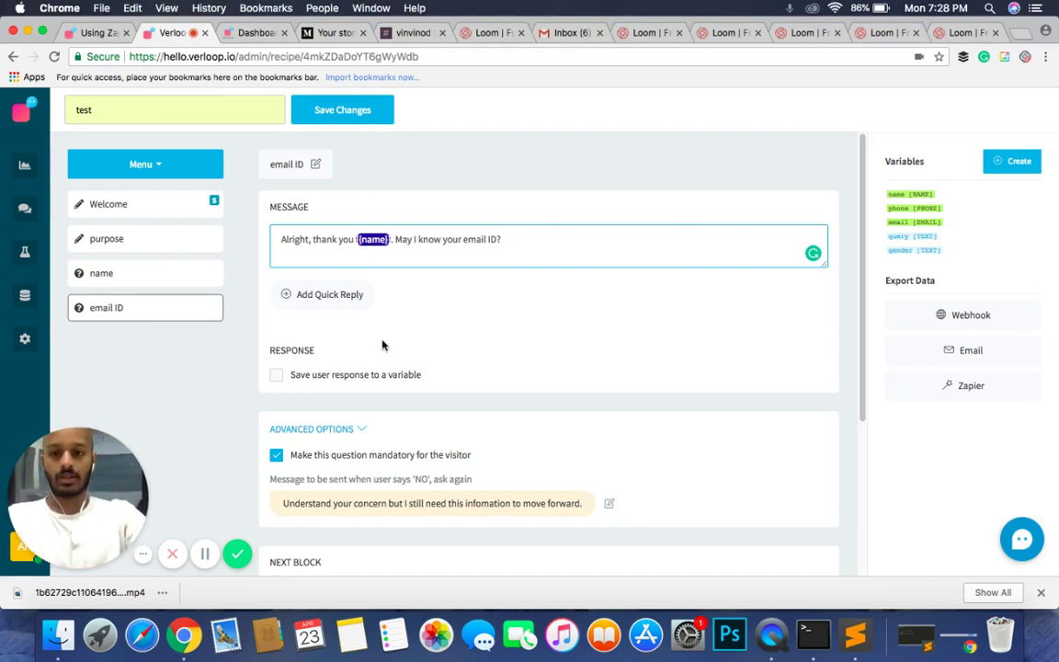
Step: Save the email ID block's user response to the 'email' variable
{"action": "left_click", "coordinate": [348, 379]}
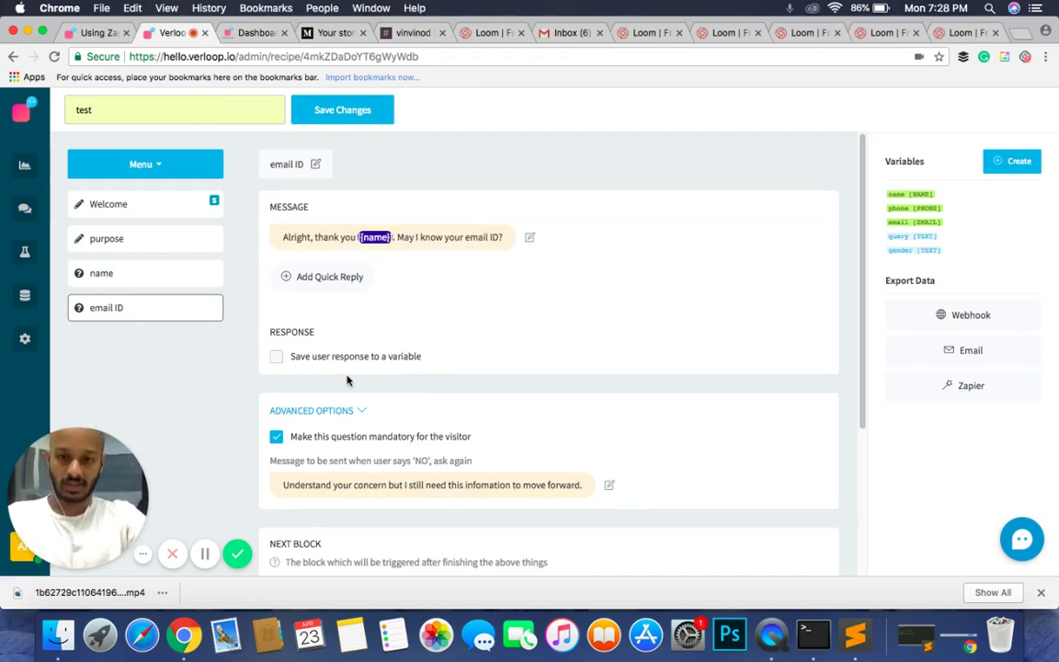
{"action": "left_click", "coordinate": [275, 356]}
{"action": "left_click", "coordinate": [484, 358]}
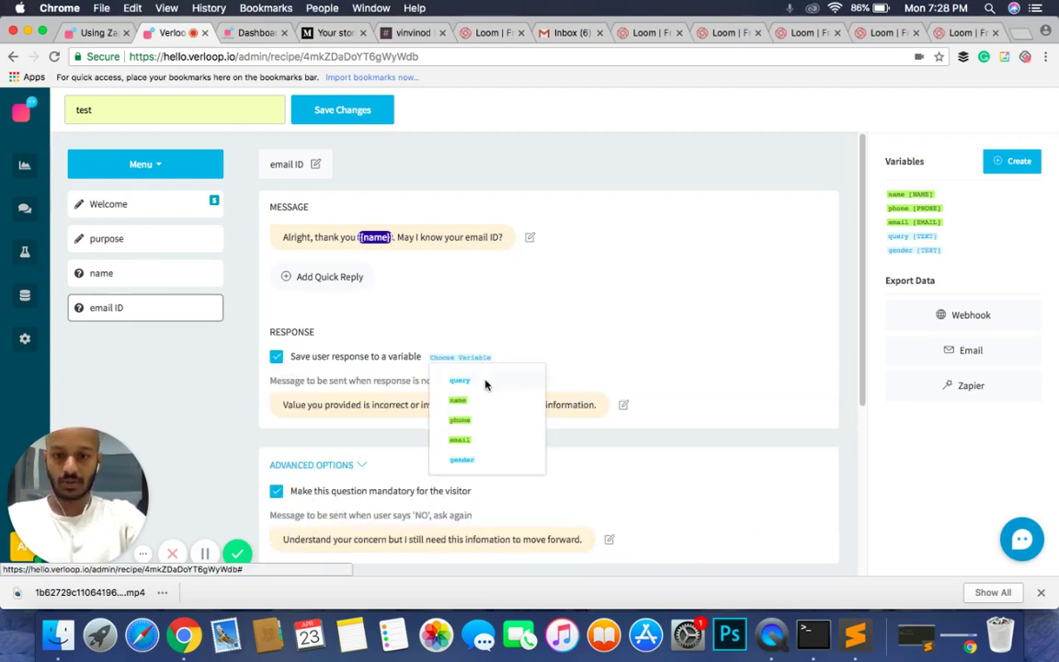
{"action": "double_click", "coordinate": [469, 447]}
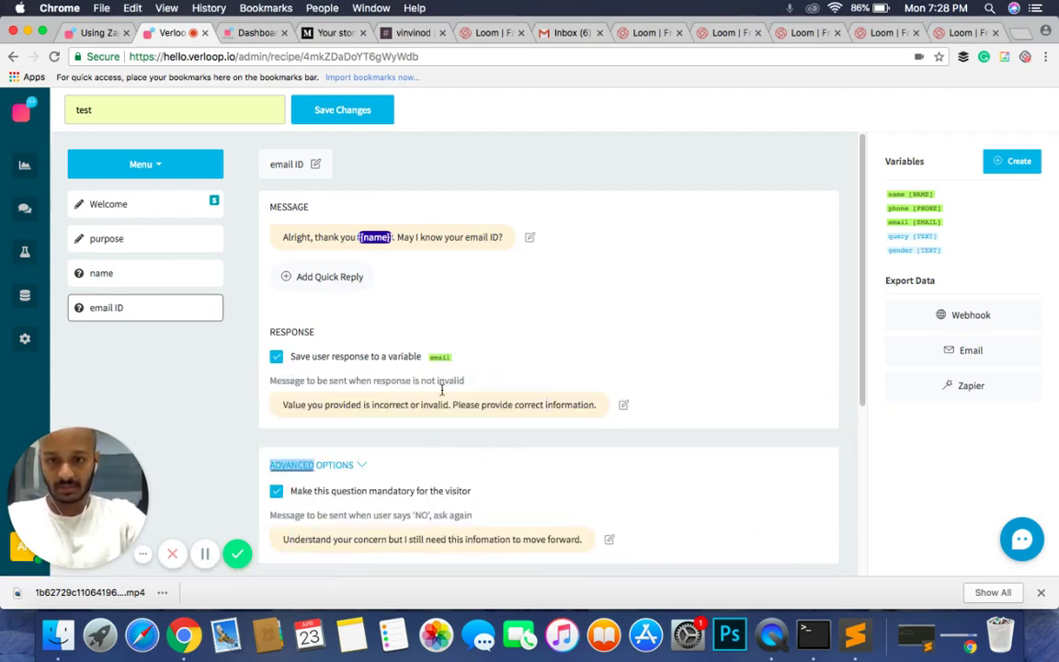
Step: Set the invalid-response message to 'That doesn't look like a valid email address, could you try again?'
{"action": "left_click", "coordinate": [494, 399]}
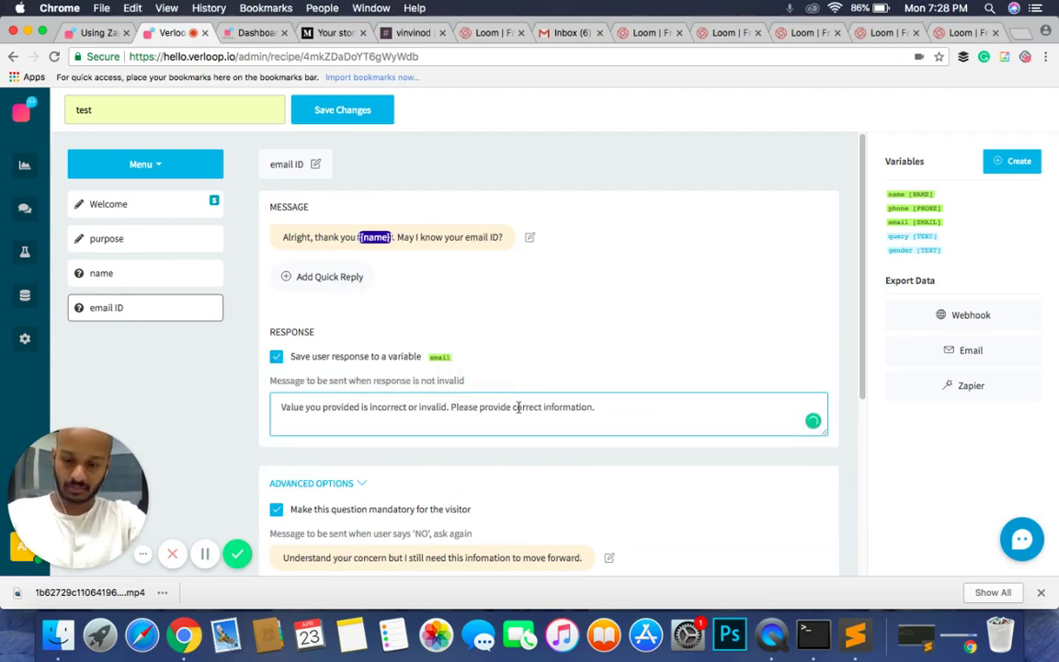
{"action": "triple_click", "coordinate": [518, 407]}
{"action": "key", "text": "BackSpace"}
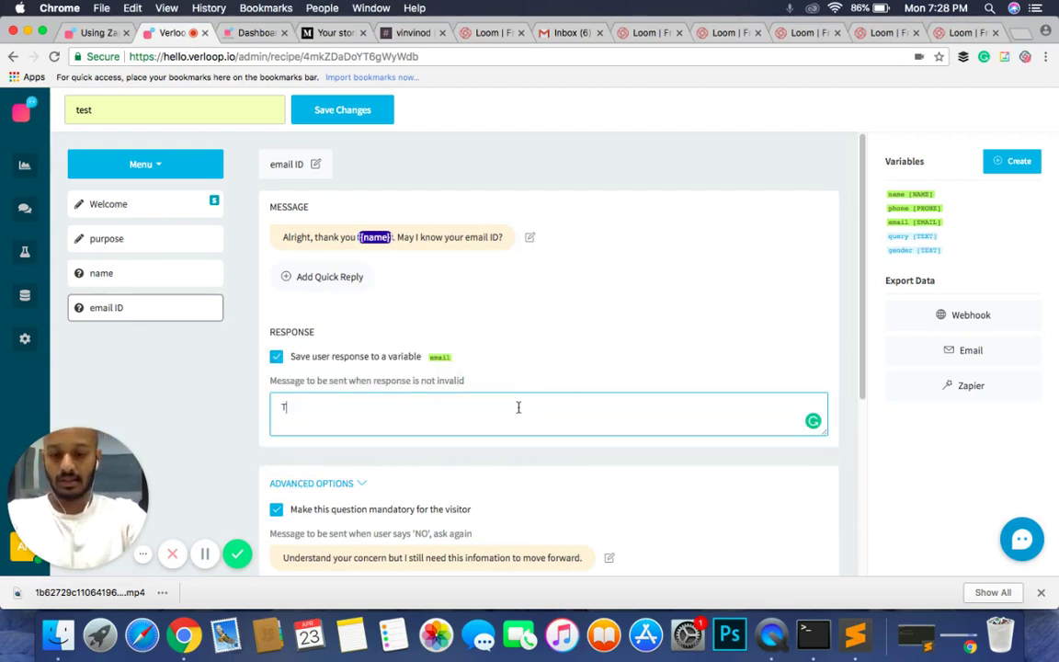
{"action": "type", "text": "That doesn't l"}
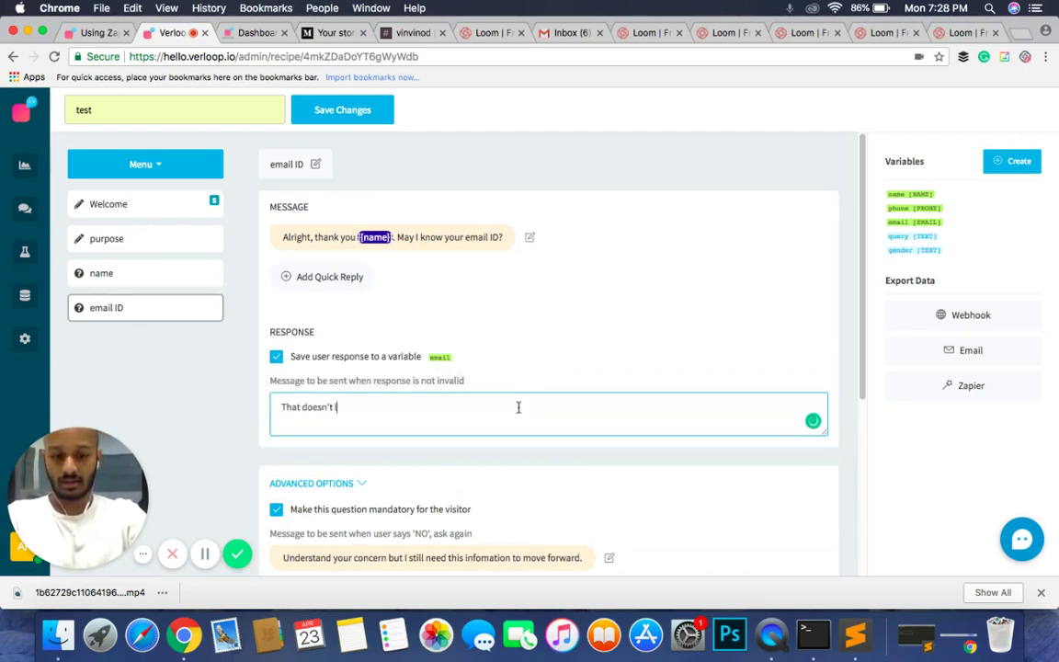
{"action": "type", "text": "ook like a"}
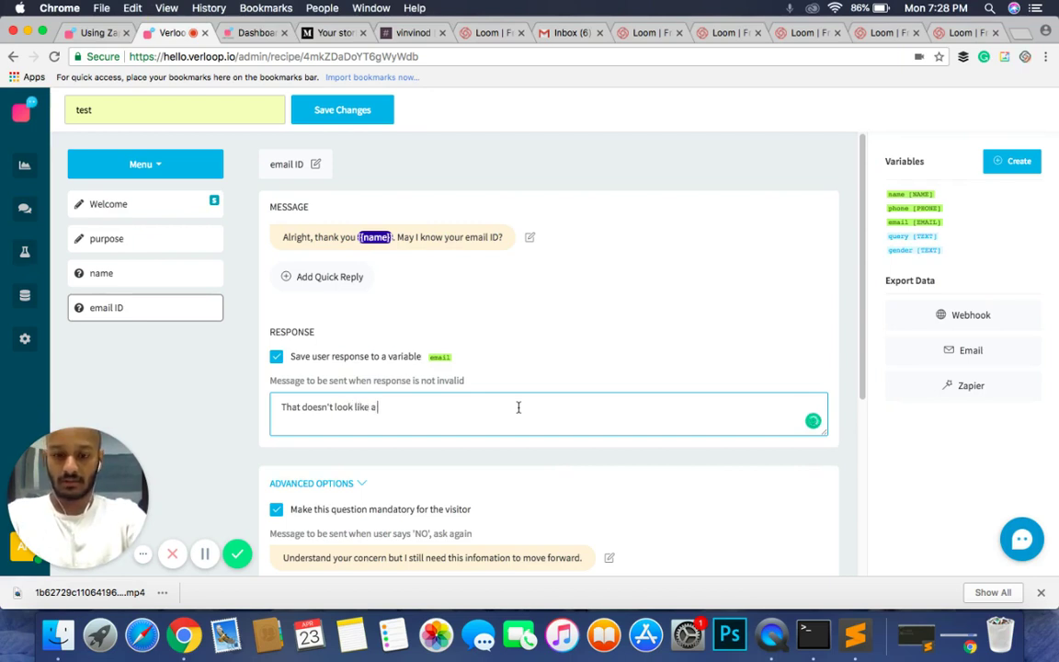
{"action": "type", "text": " valid email"}
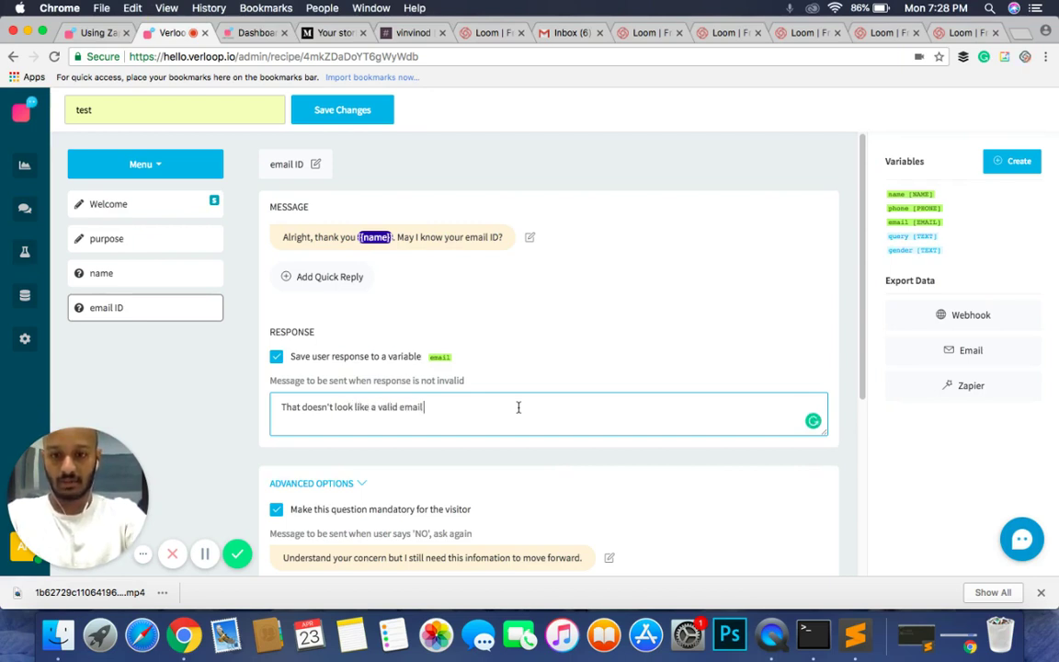
{"action": "type", "text": " address."}
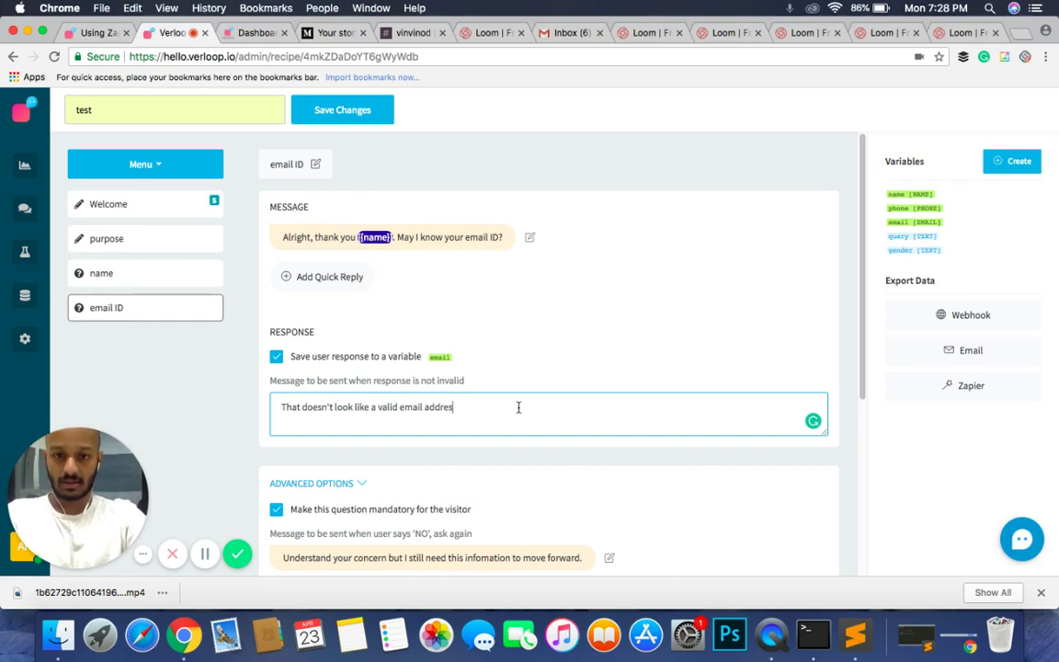
{"action": "key", "text": "BackSpace"}
{"action": "type", "text": ", coul"}
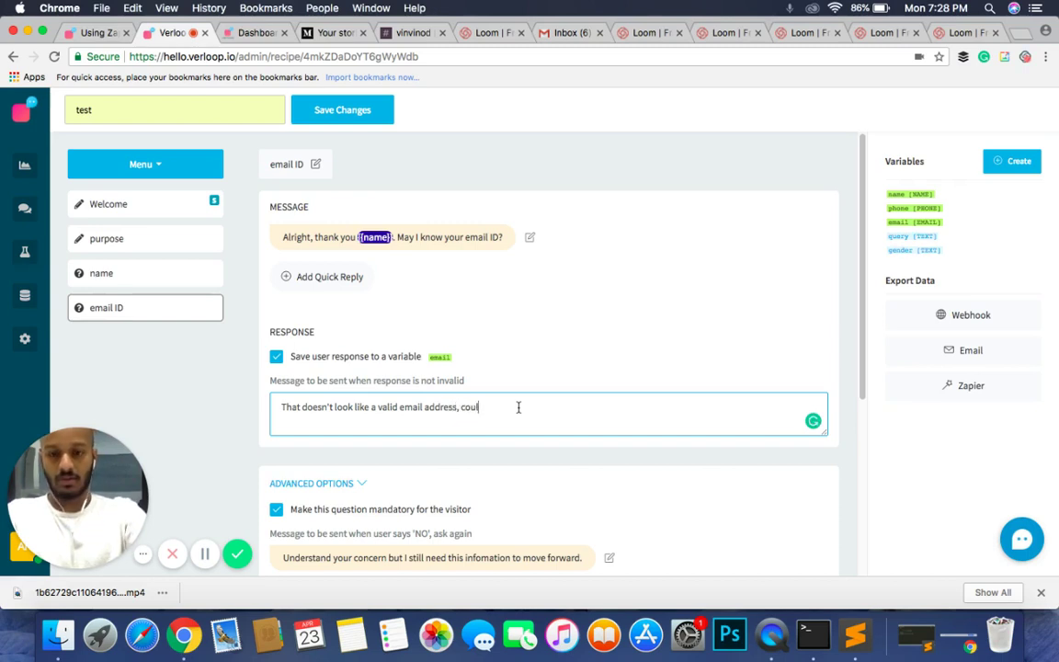
{"action": "type", "text": "d you try ag"}
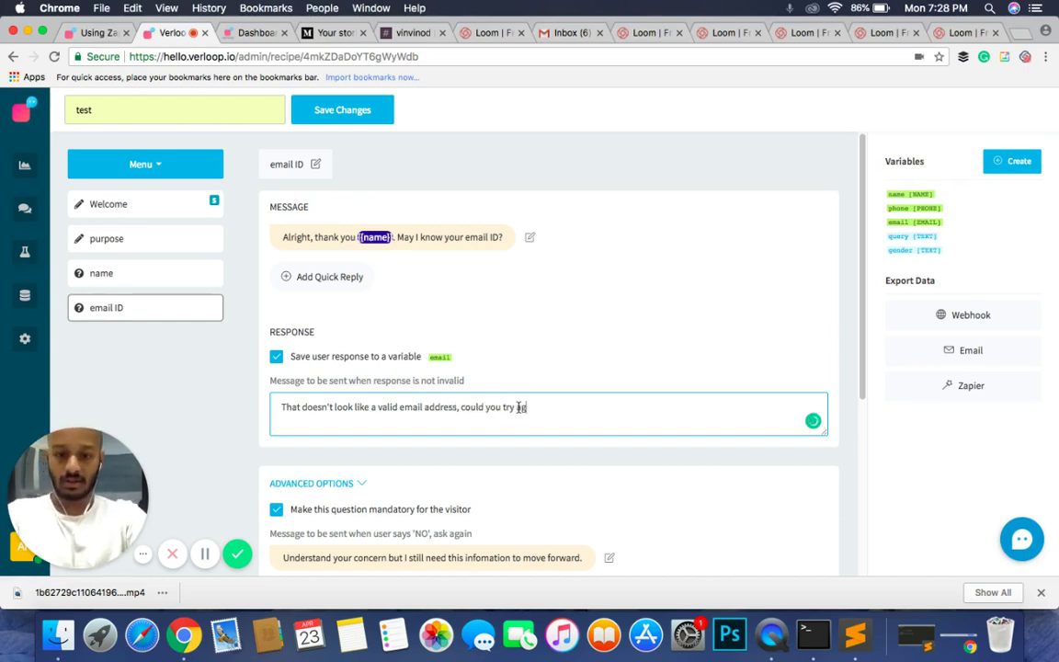
{"action": "type", "text": "ain?"}
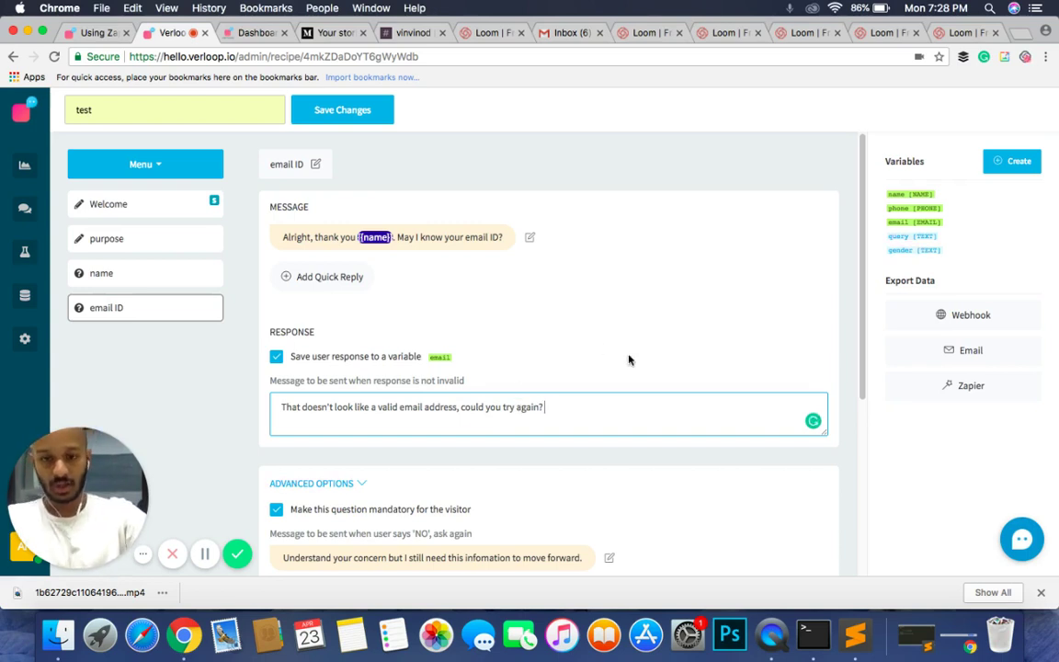
{"action": "left_click", "coordinate": [565, 318]}
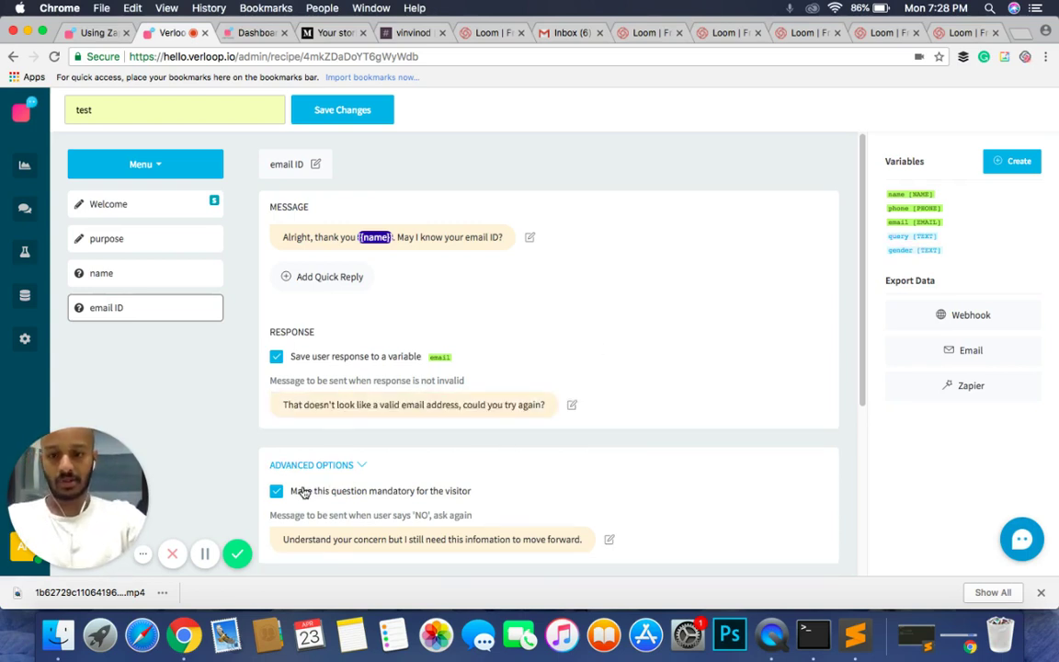
Step: Replace the ask-again message with 'I'm sorry, but I'm afraid that I need your email ID to move forward.'
{"action": "scroll", "coordinate": [303, 492], "scroll_direction": "down", "scroll_amount": 3}
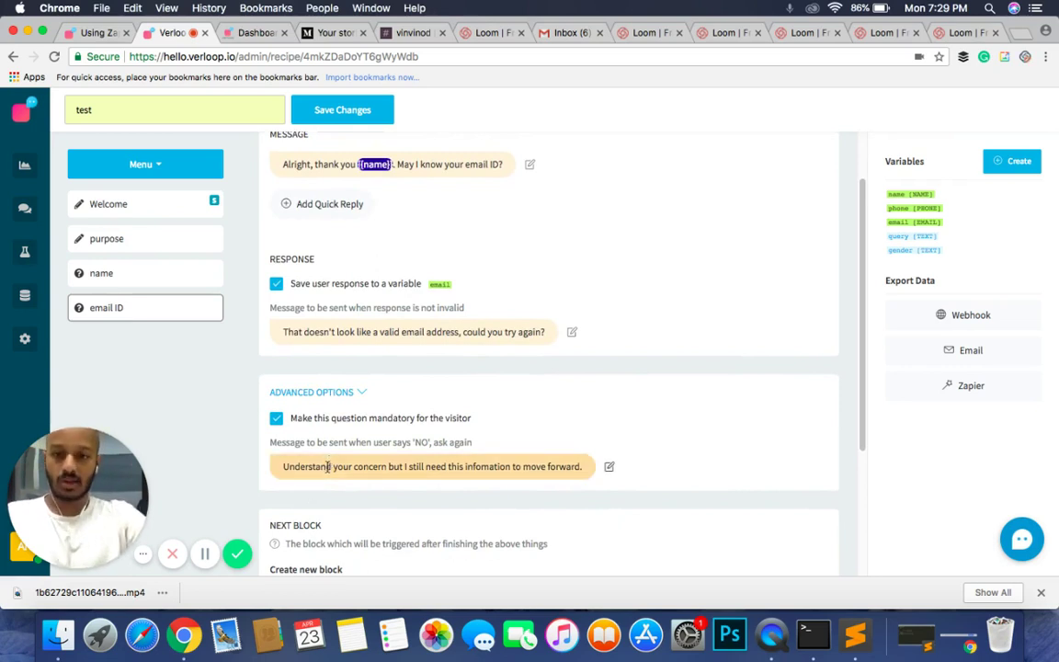
{"action": "left_click", "coordinate": [327, 468]}
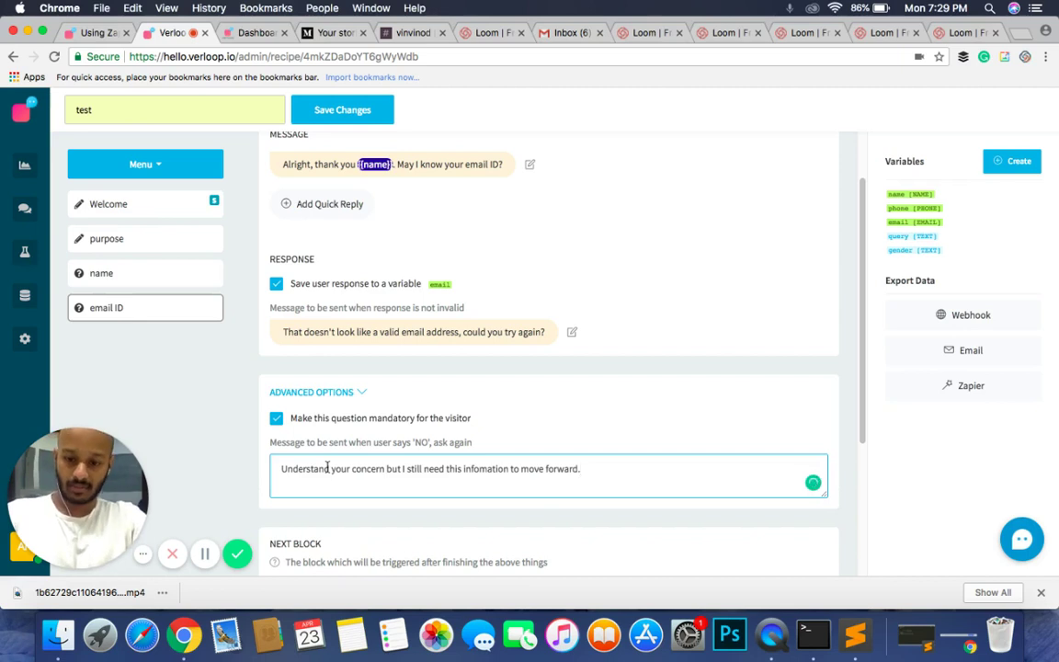
{"action": "key", "text": "super+a"}
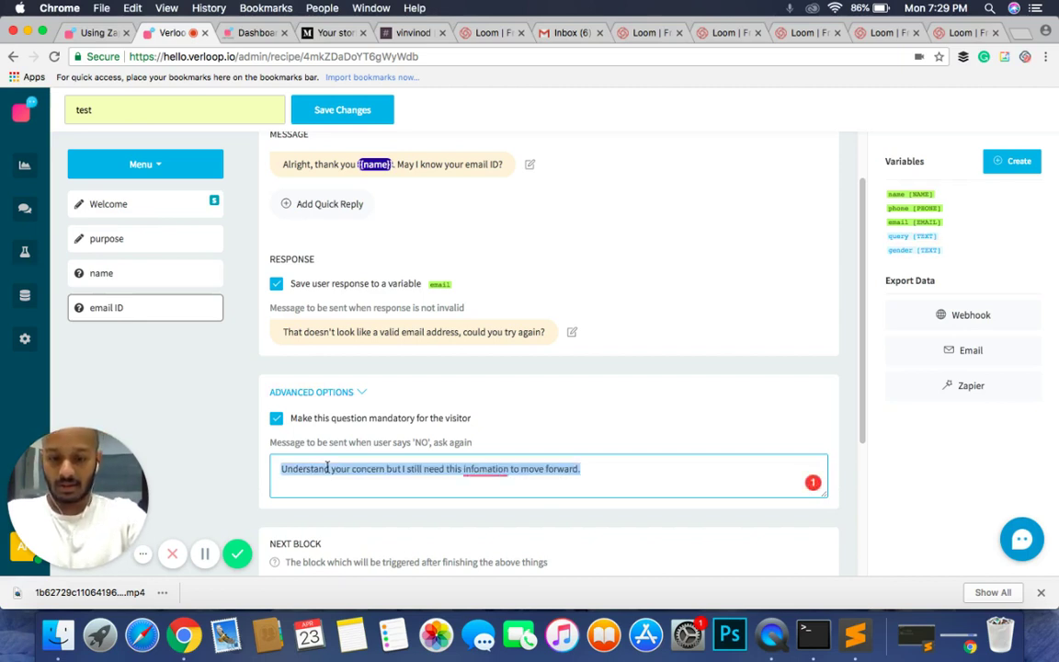
{"action": "key", "text": "BackSpace"}
{"action": "type", "text": "I'm sor"}
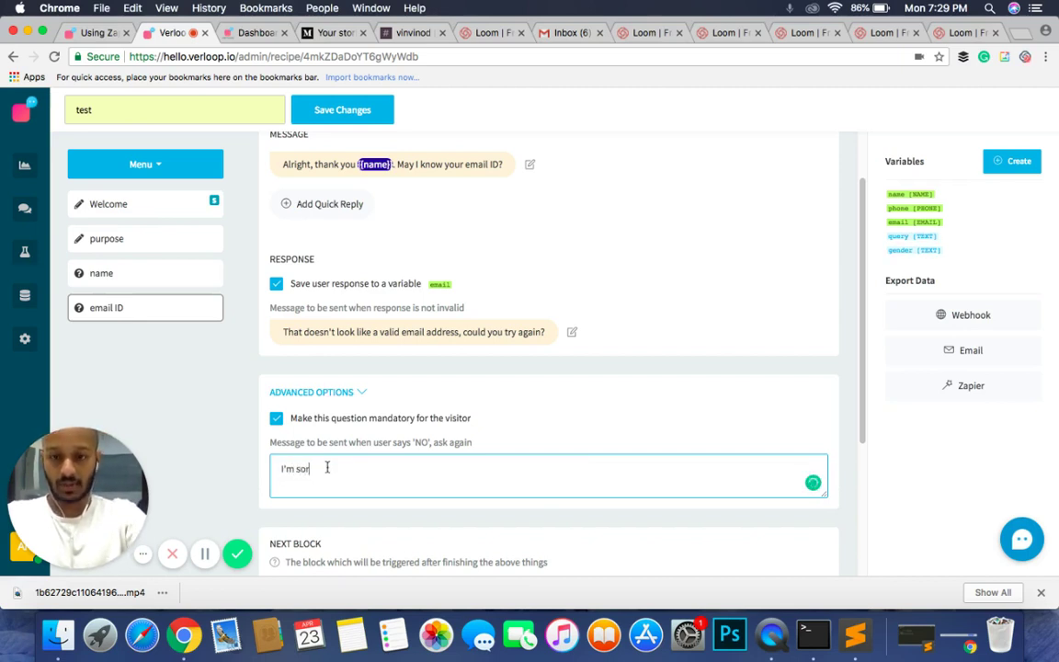
{"action": "type", "text": "ry, but"}
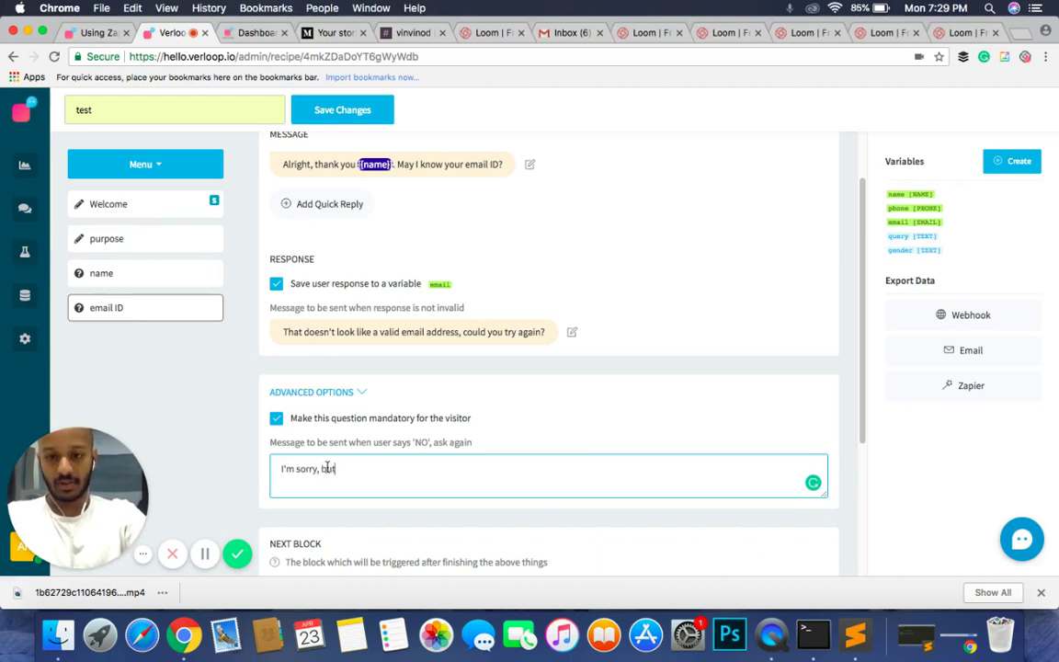
{"action": "type", "text": " I'm afriad"}
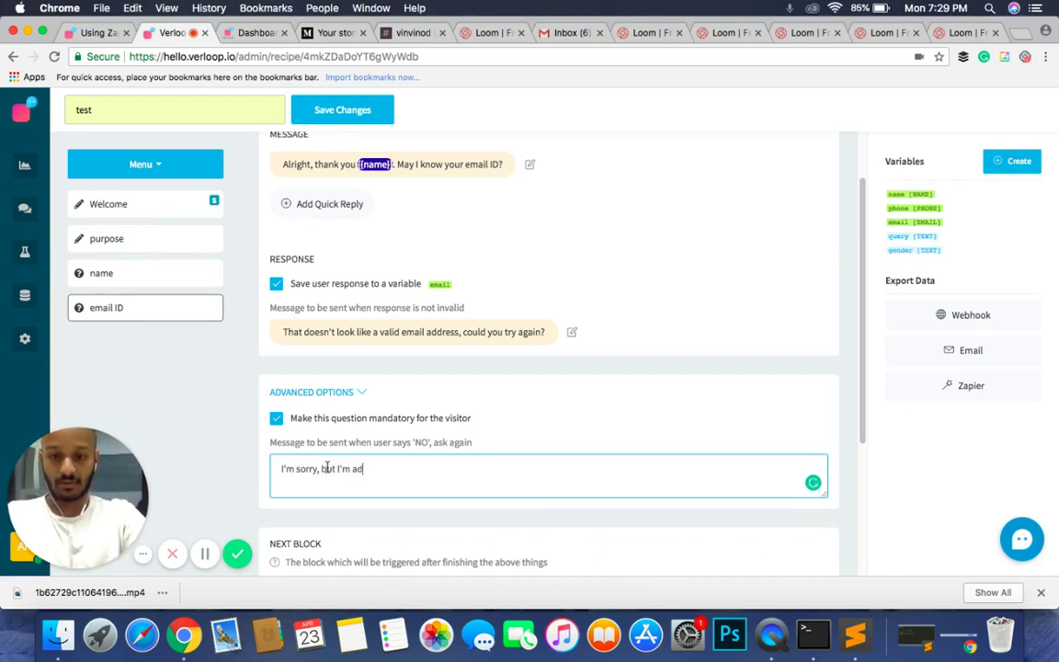
{"action": "key", "text": "BackSpace"}
{"action": "key", "text": "BackSpace"}
{"action": "key", "text": "BackSpace"}
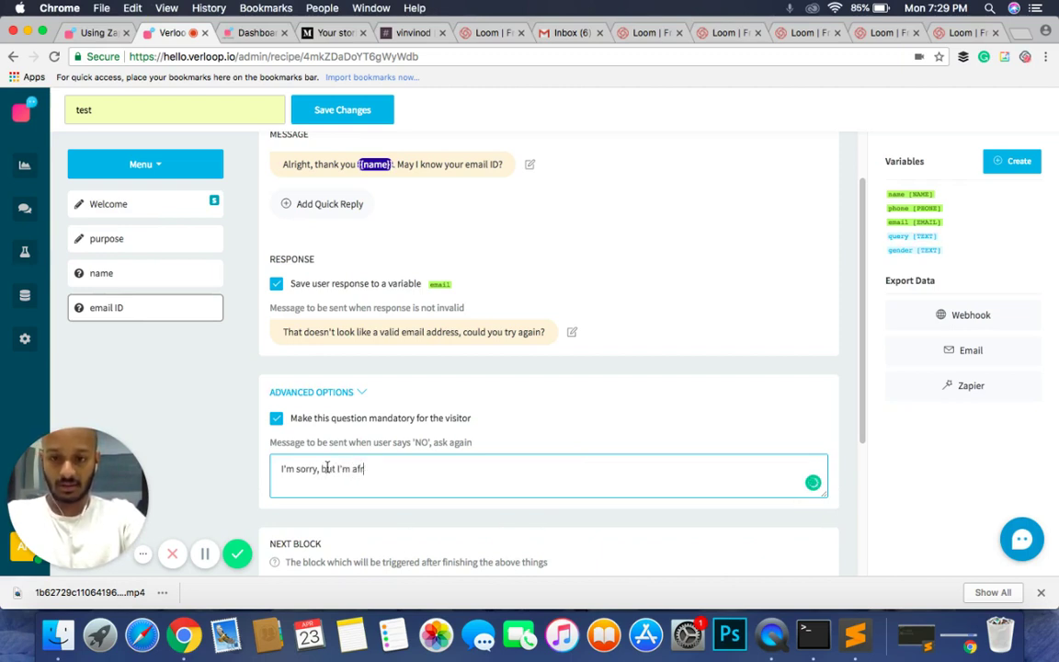
{"action": "type", "text": "aid th"}
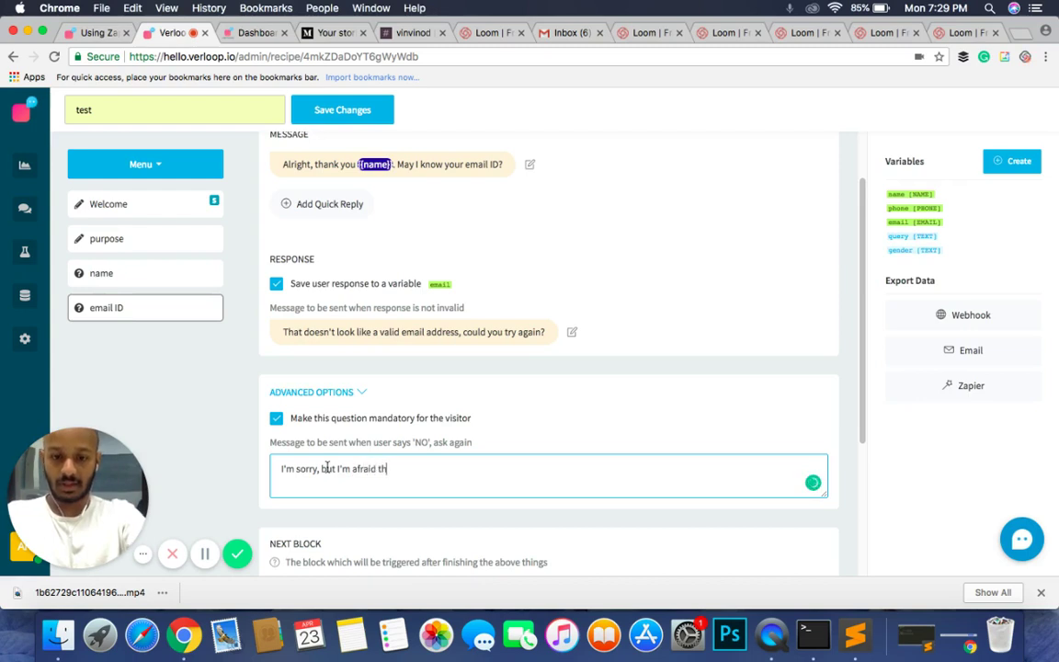
{"action": "type", "text": "at I need your E"}
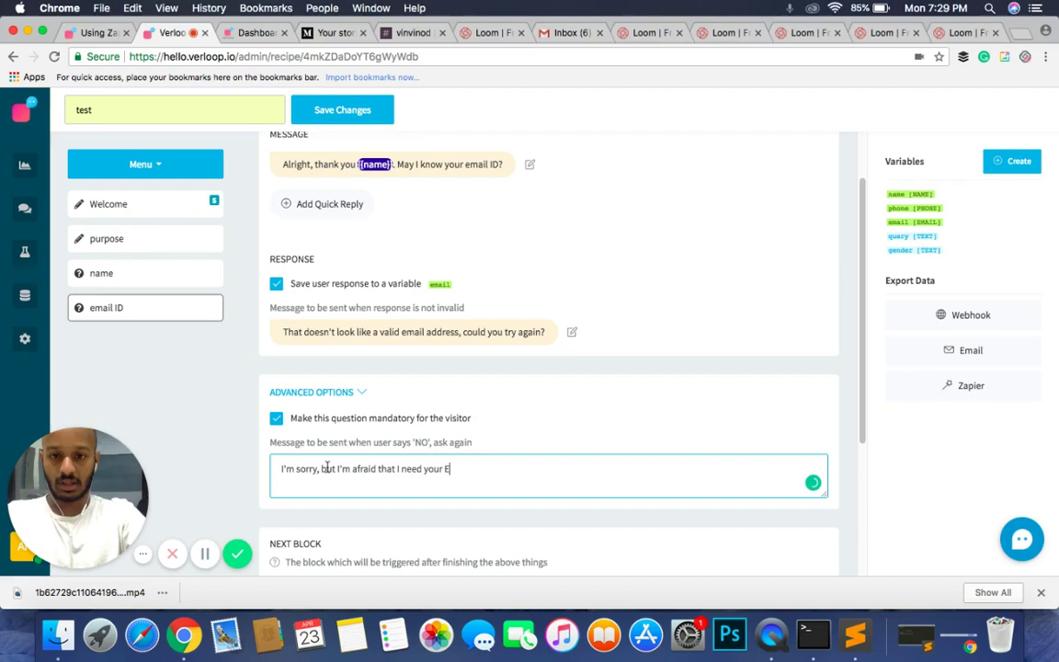
{"action": "key", "text": "BackSpace"}
{"action": "type", "text": "Email ID to move f"}
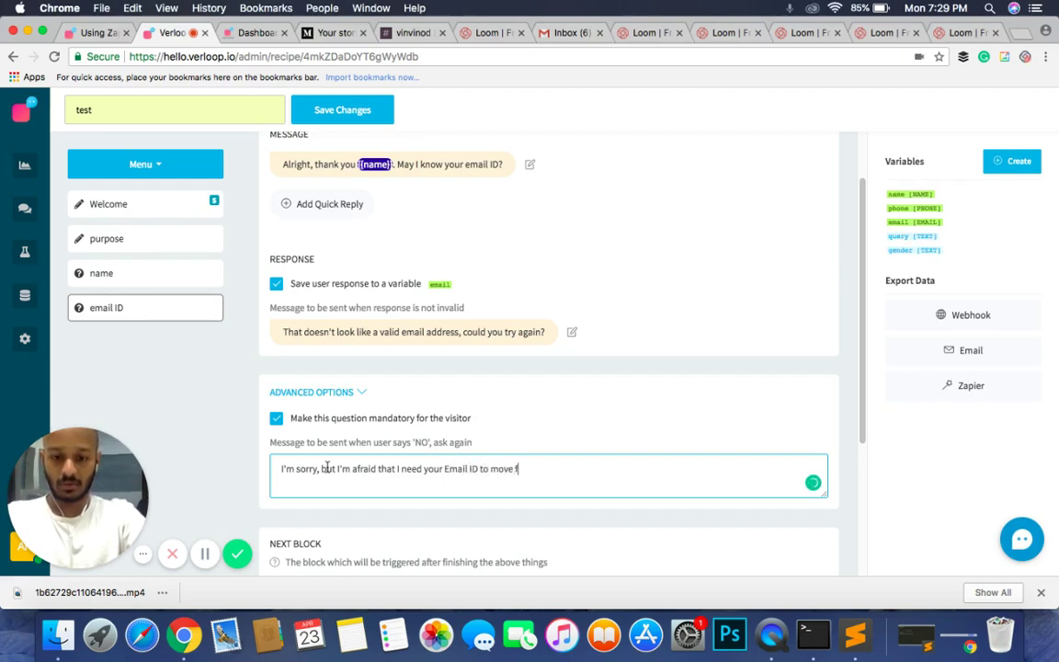
{"action": "type", "text": "orward."}
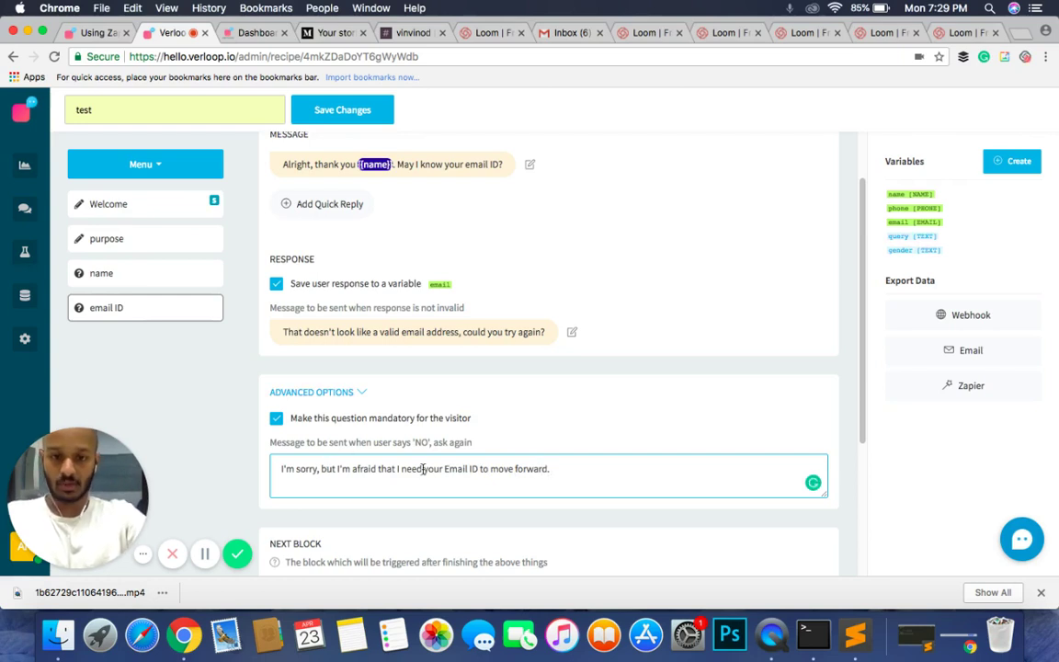
{"action": "left_click", "coordinate": [446, 469]}
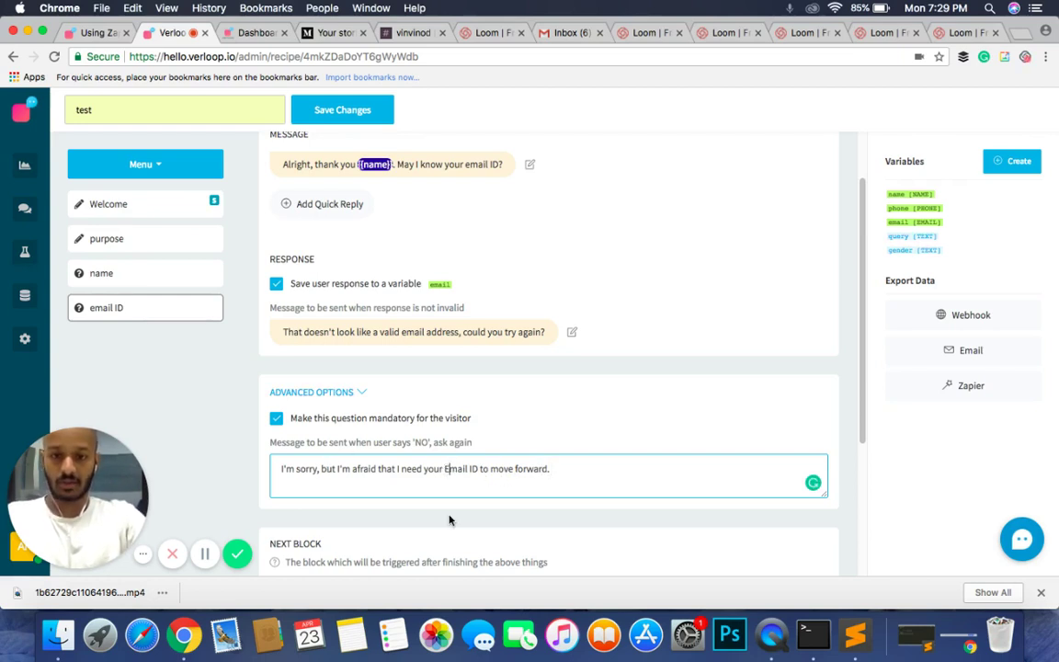
{"action": "key", "text": "Delete"}
{"action": "type", "text": "e"}
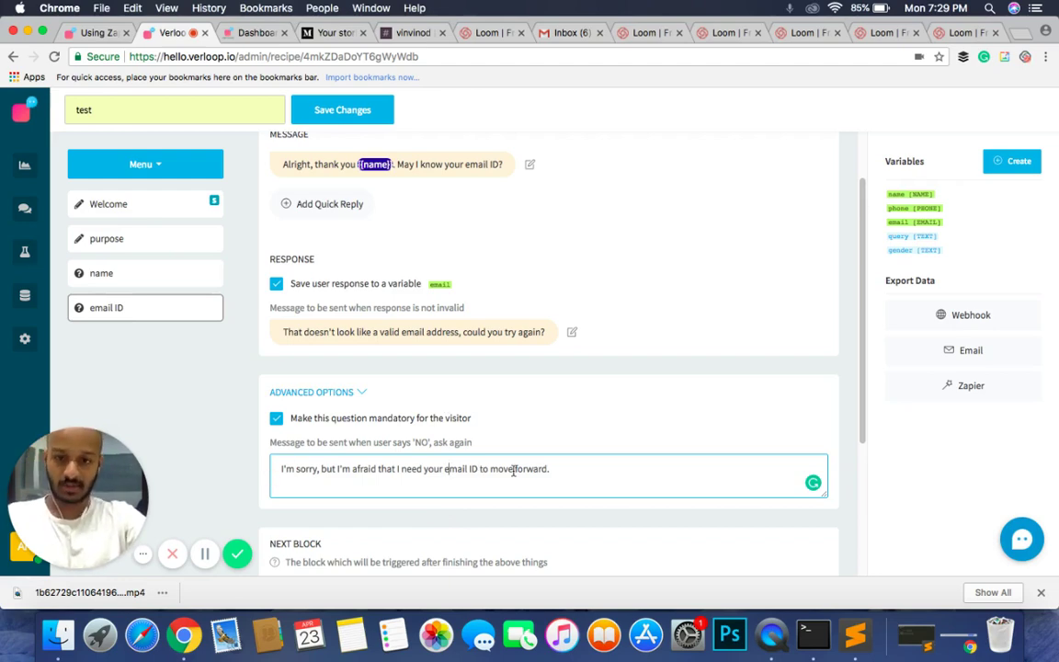
Step: Add a new question block after email ID and title it 'query'
{"action": "left_click", "coordinate": [541, 445]}
{"action": "scroll", "coordinate": [541, 445], "scroll_direction": "down", "scroll_amount": 3}
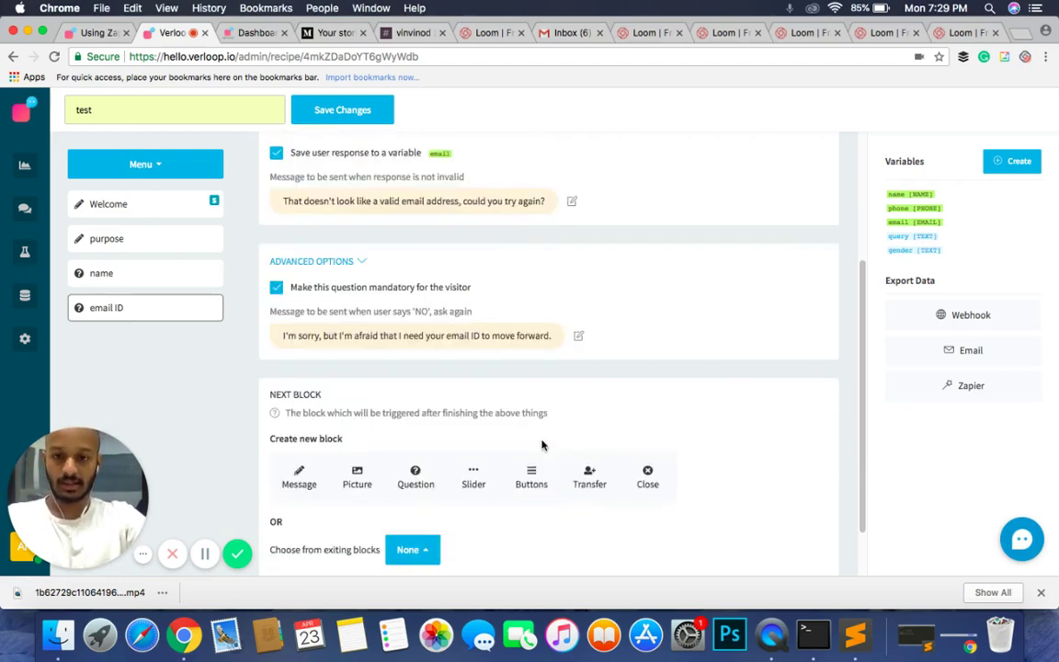
{"action": "scroll", "coordinate": [542, 445], "scroll_direction": "up", "scroll_amount": 4}
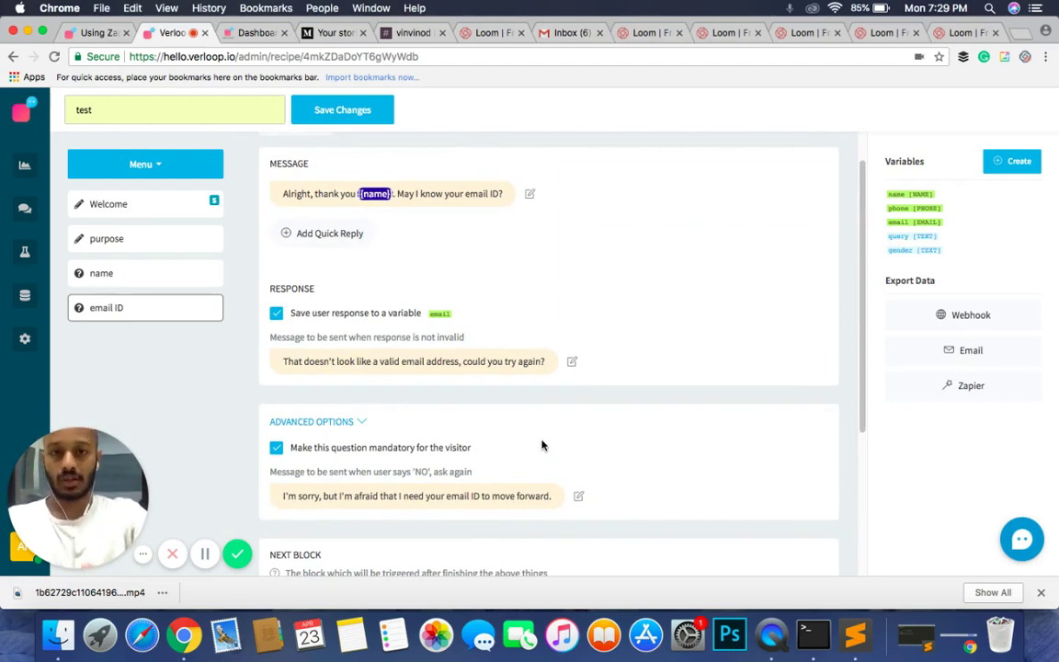
{"action": "scroll", "coordinate": [542, 446], "scroll_direction": "down", "scroll_amount": 3}
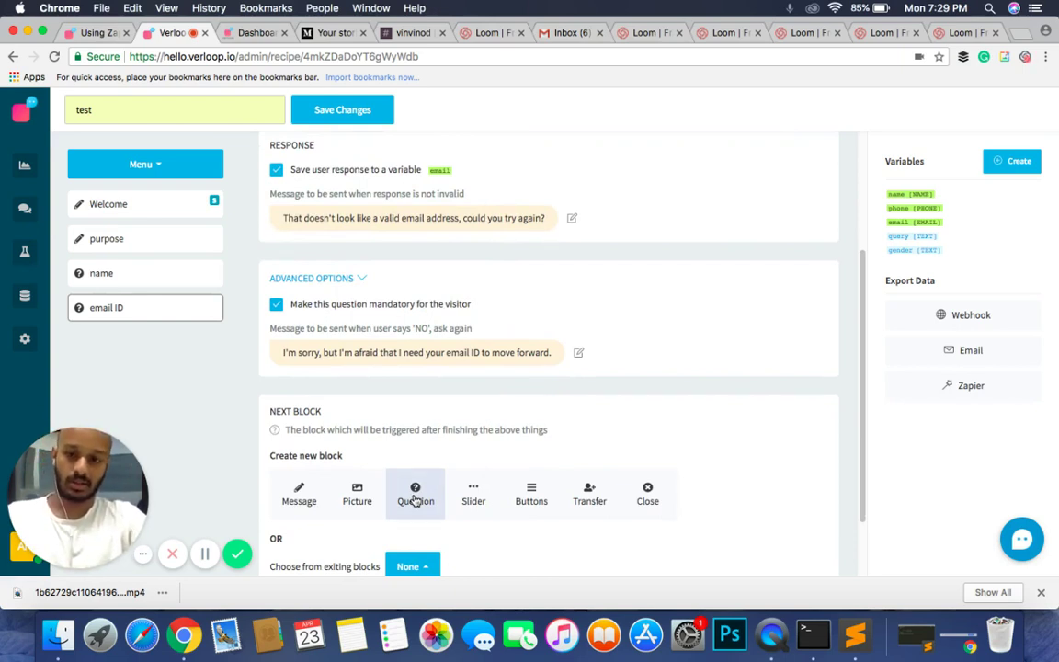
{"action": "left_click", "coordinate": [414, 499]}
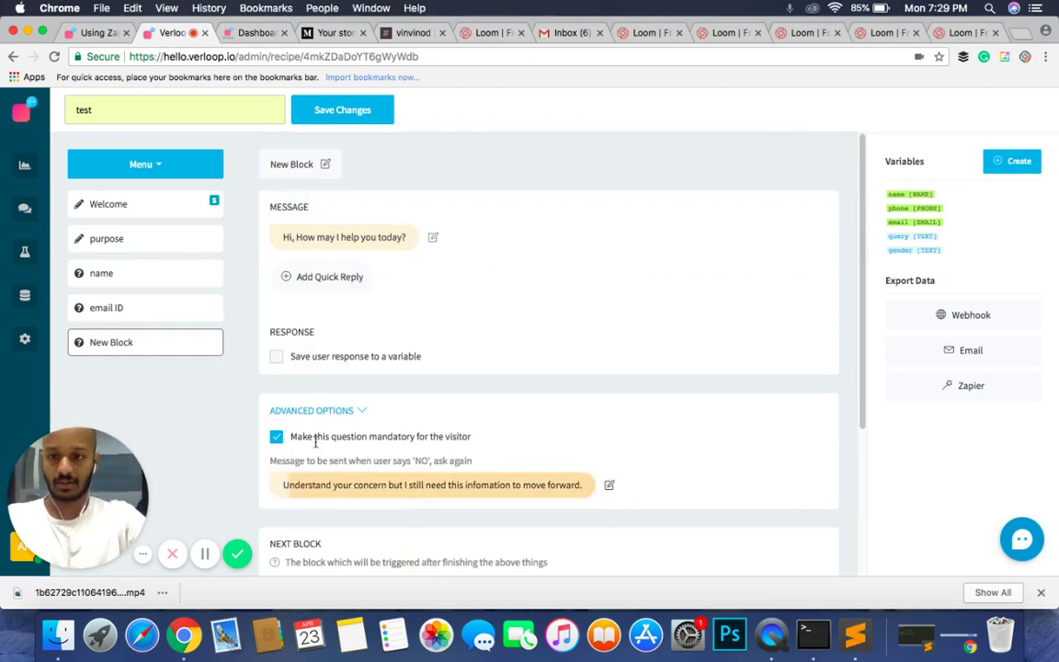
{"action": "left_click", "coordinate": [286, 171]}
{"action": "left_click", "coordinate": [298, 163]}
{"action": "key", "text": "super+a"}
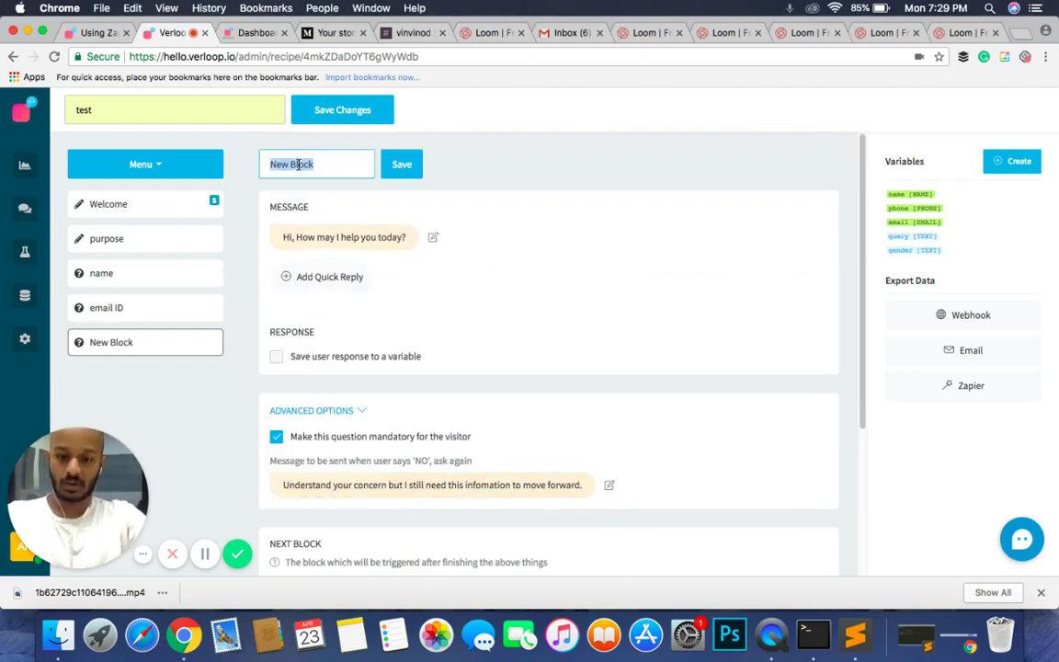
{"action": "type", "text": "query"}
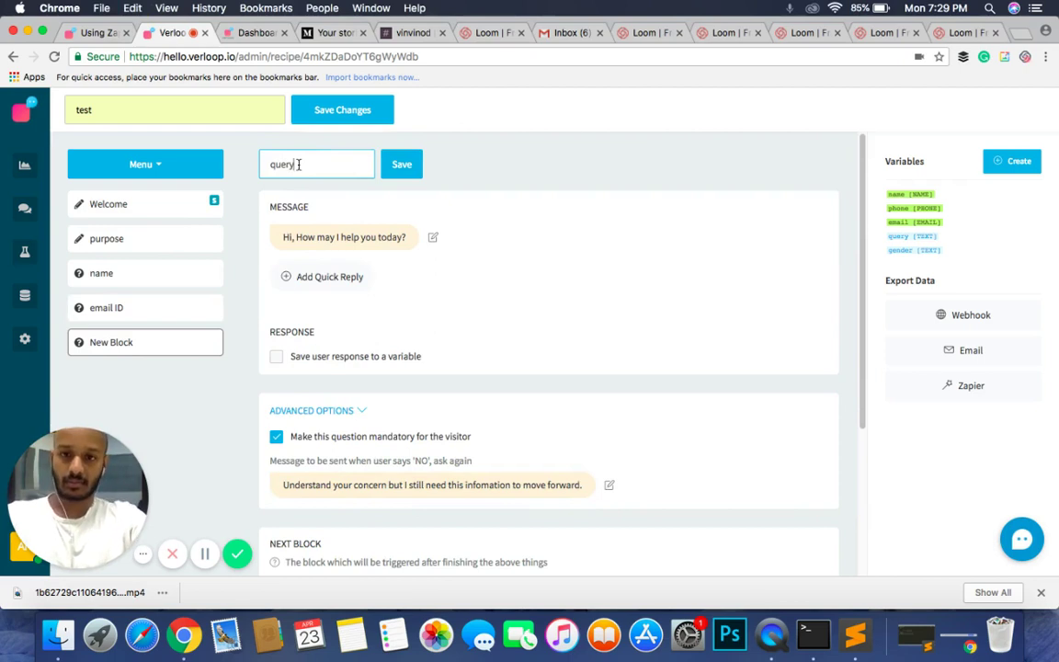
{"action": "left_click", "coordinate": [401, 165]}
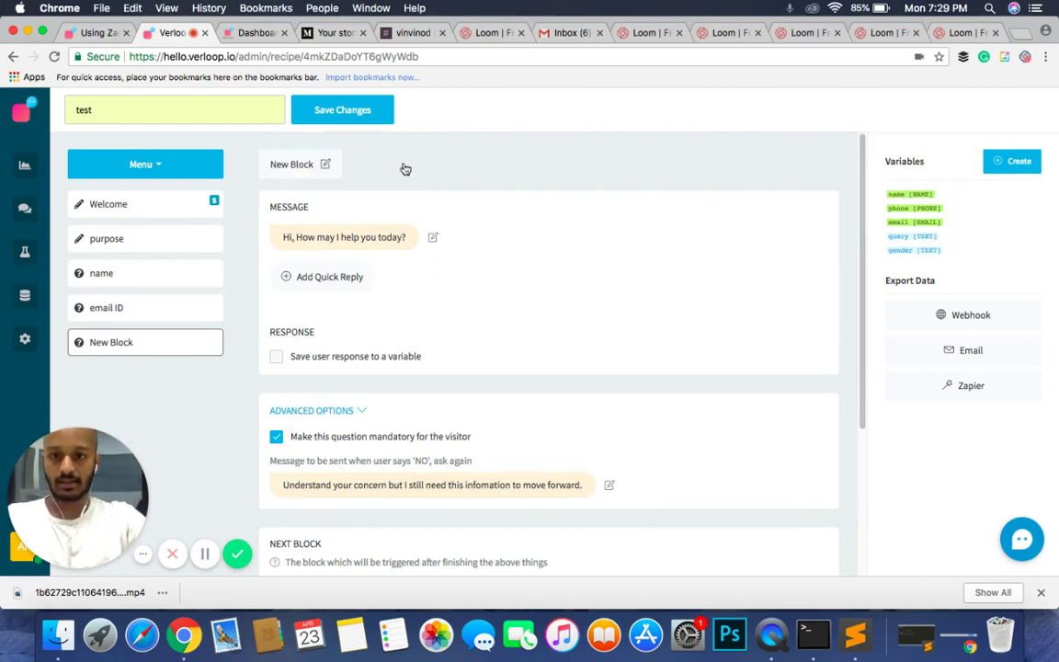
Step: Replace the query block's message with 'So, what's troubling you today?'
{"action": "left_click", "coordinate": [345, 238]}
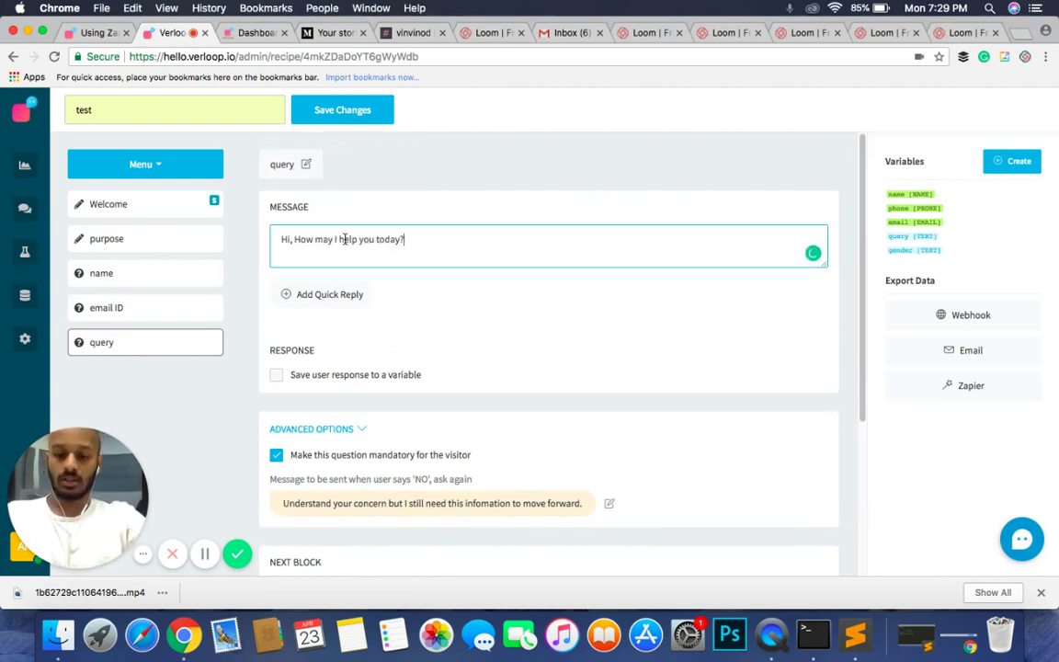
{"action": "triple_click", "coordinate": [345, 239]}
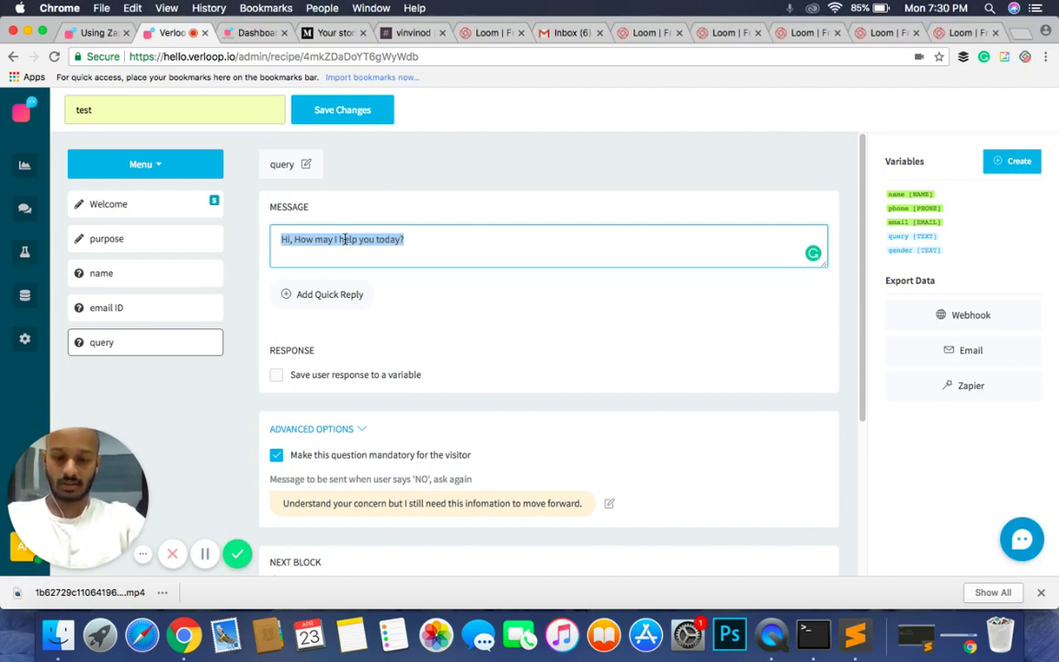
{"action": "type", "text": "So, what"}
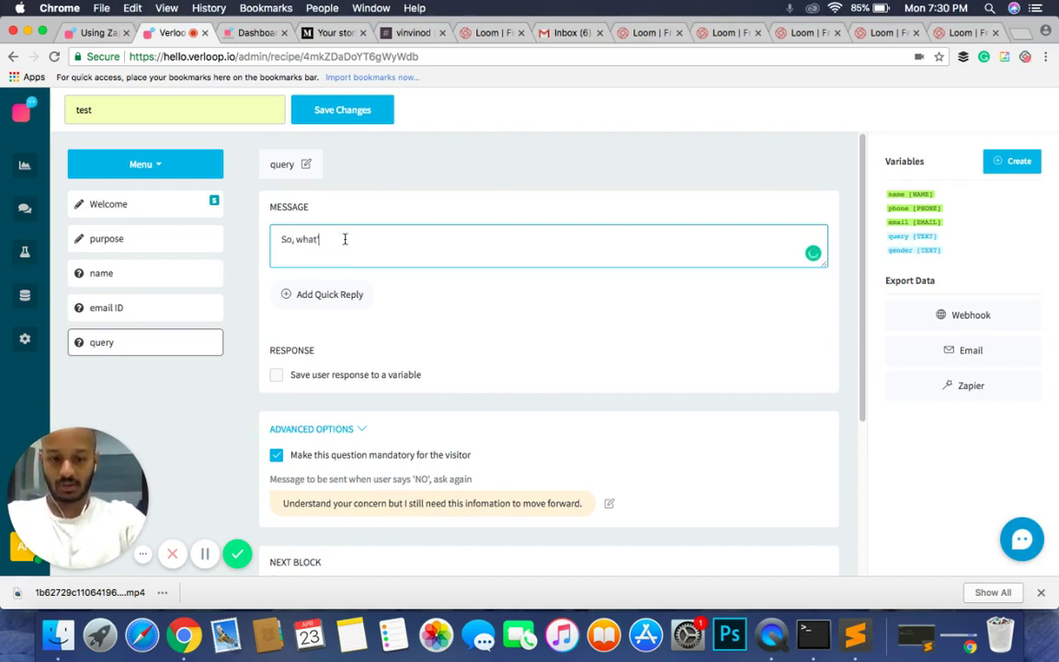
{"action": "type", "text": "'s troublin"}
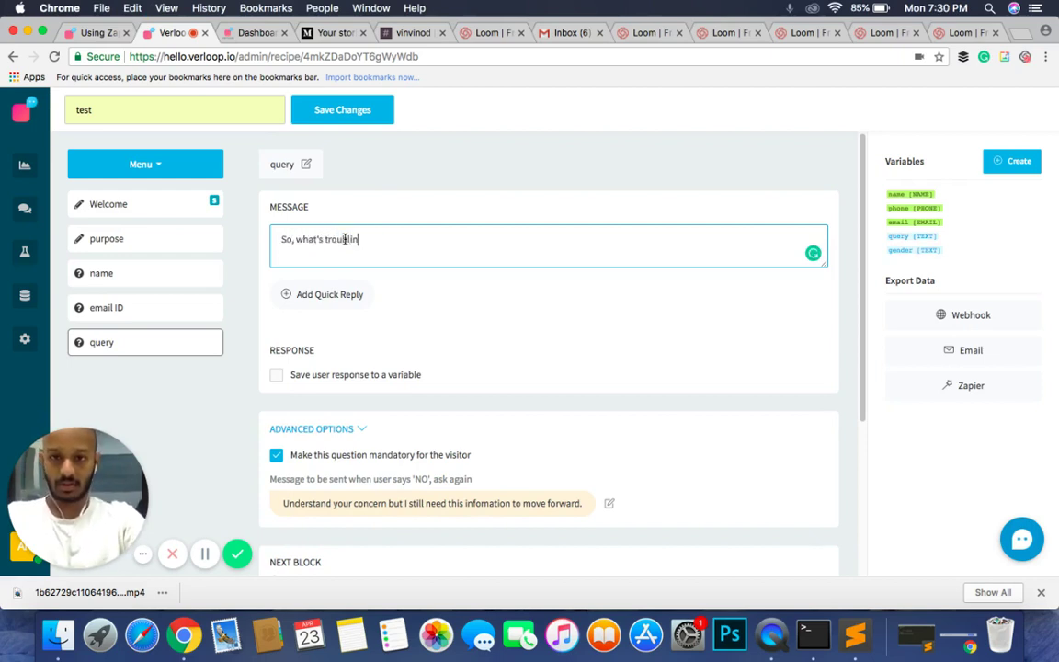
{"action": "type", "text": "g you to"}
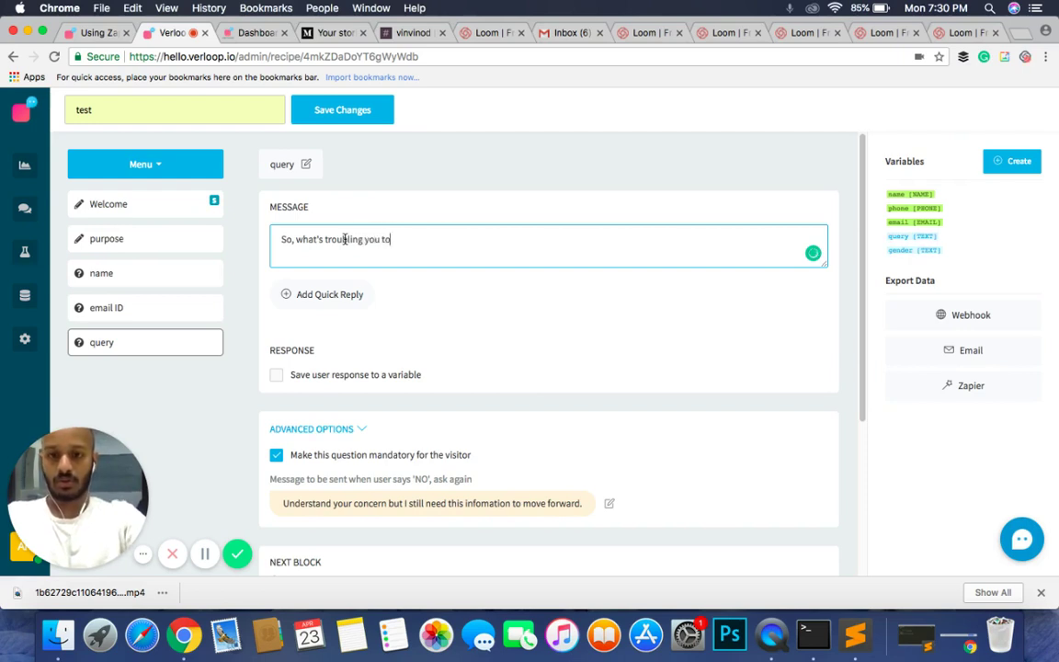
{"action": "type", "text": "day?"}
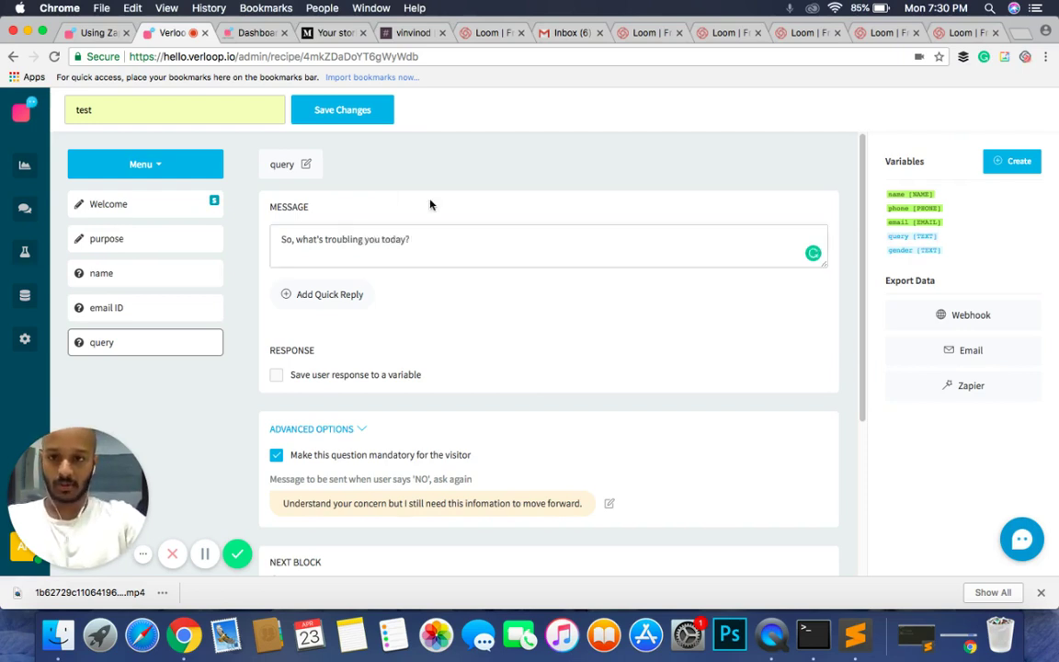
Step: Save the question and store the query block's reply in the 'query' variable
{"action": "left_click", "coordinate": [428, 203]}
{"action": "left_click", "coordinate": [298, 362]}
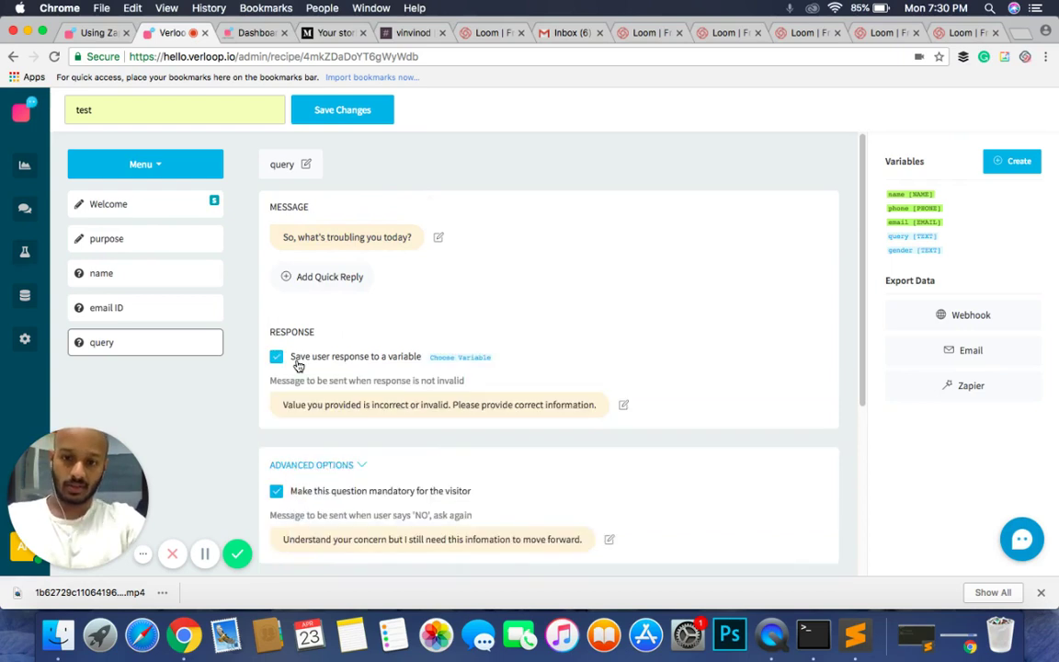
{"action": "left_click", "coordinate": [442, 360]}
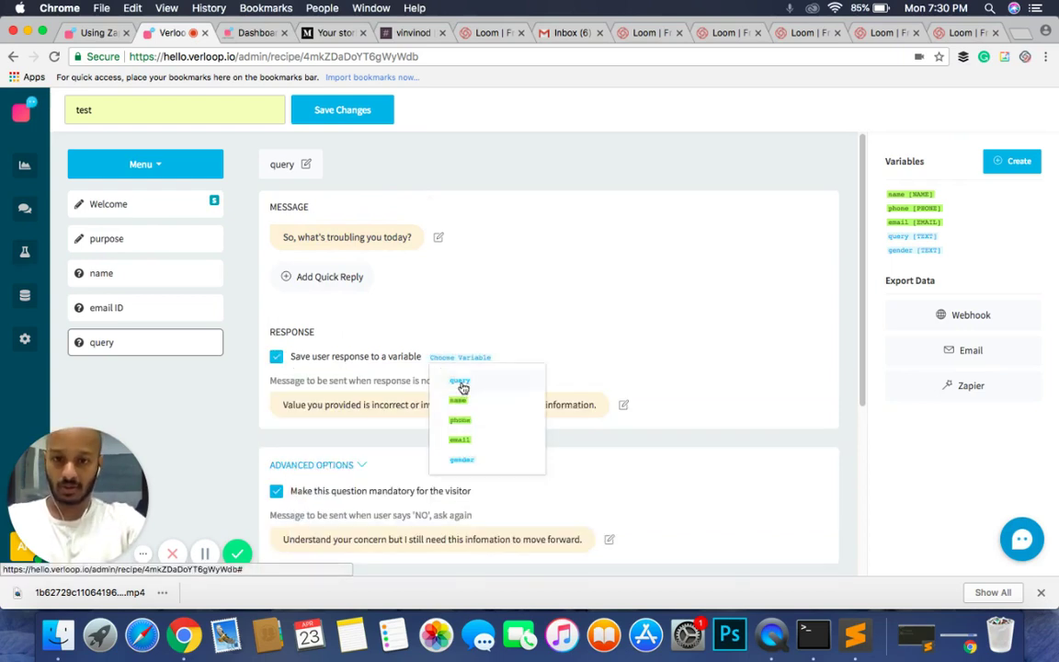
{"action": "left_click", "coordinate": [462, 382]}
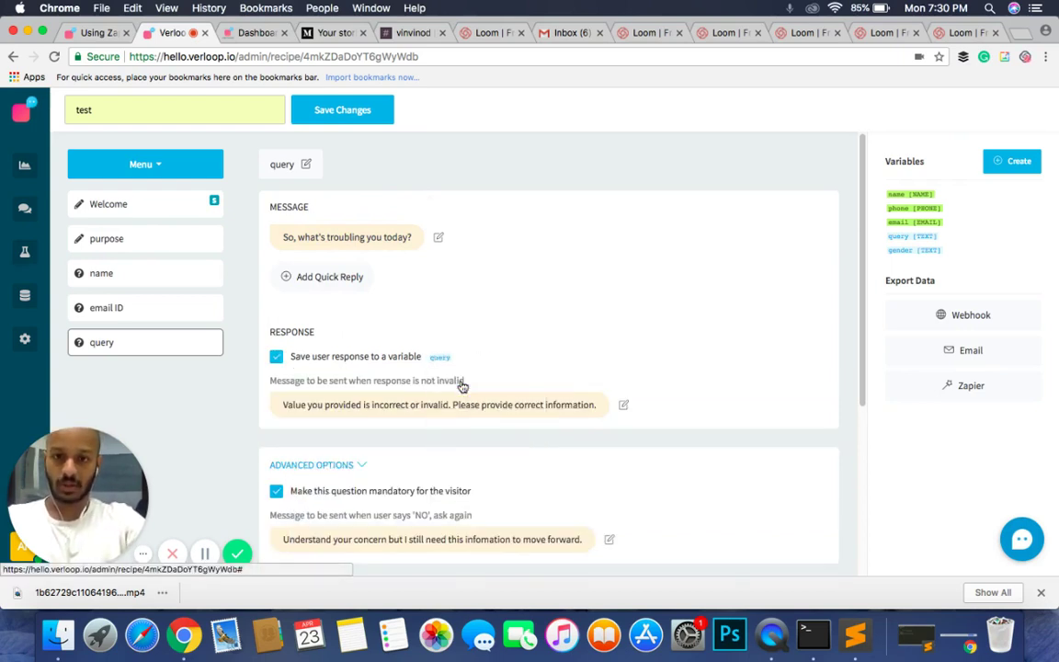
Step: Set the invalid-response message to 'That doesn't seem right, could you try again.'
{"action": "left_click", "coordinate": [357, 405]}
{"action": "key", "text": "super+a"}
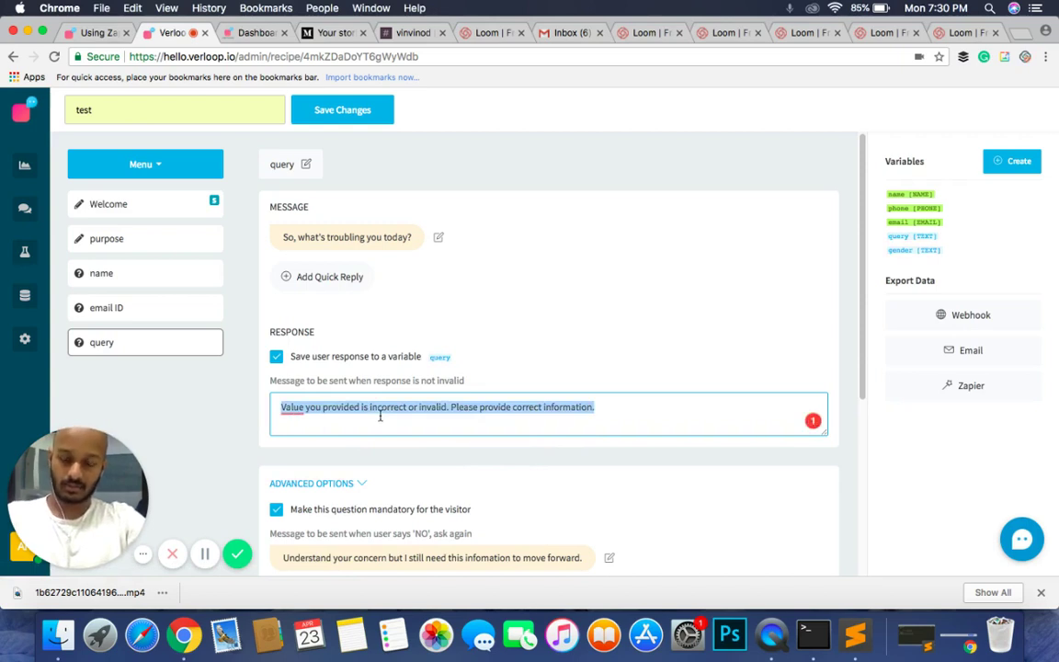
{"action": "type", "text": "That d"}
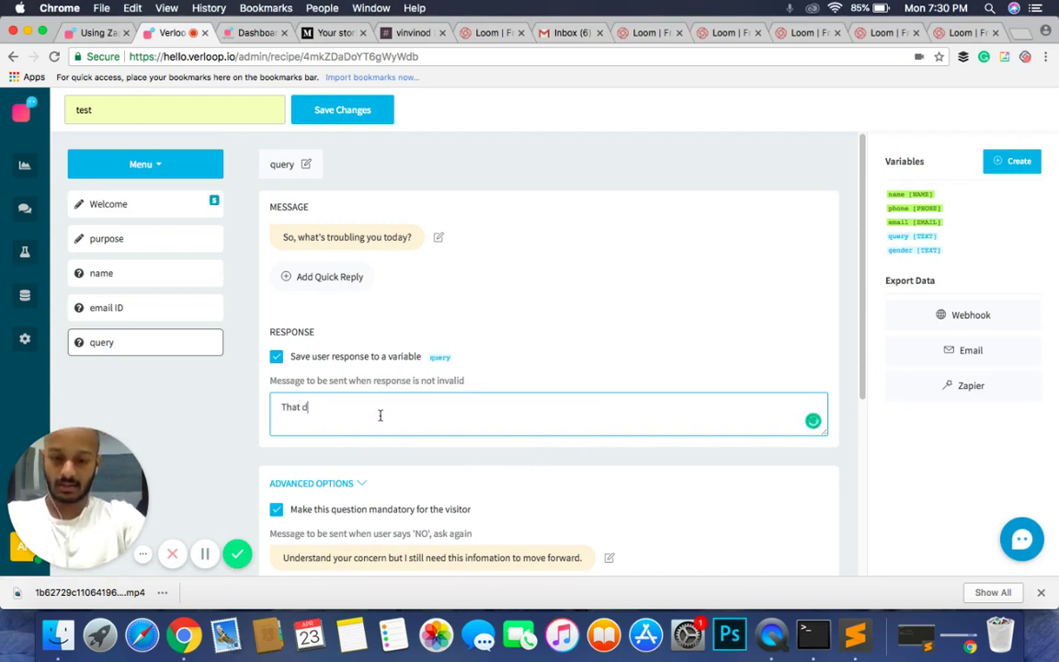
{"action": "type", "text": "oesn't seem r"}
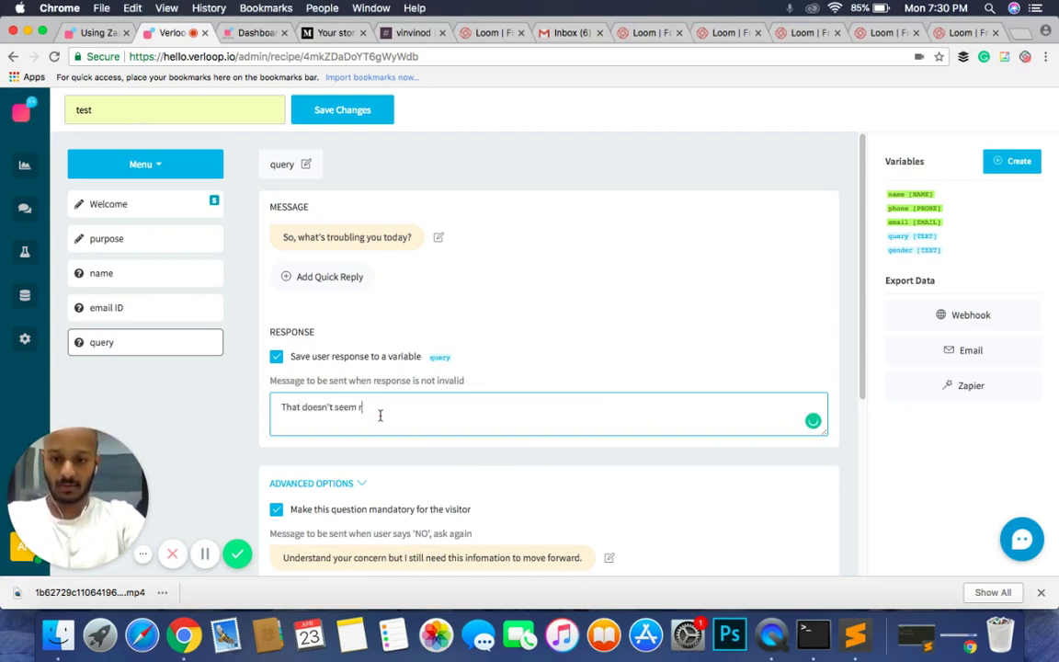
{"action": "type", "text": "ight, coul"}
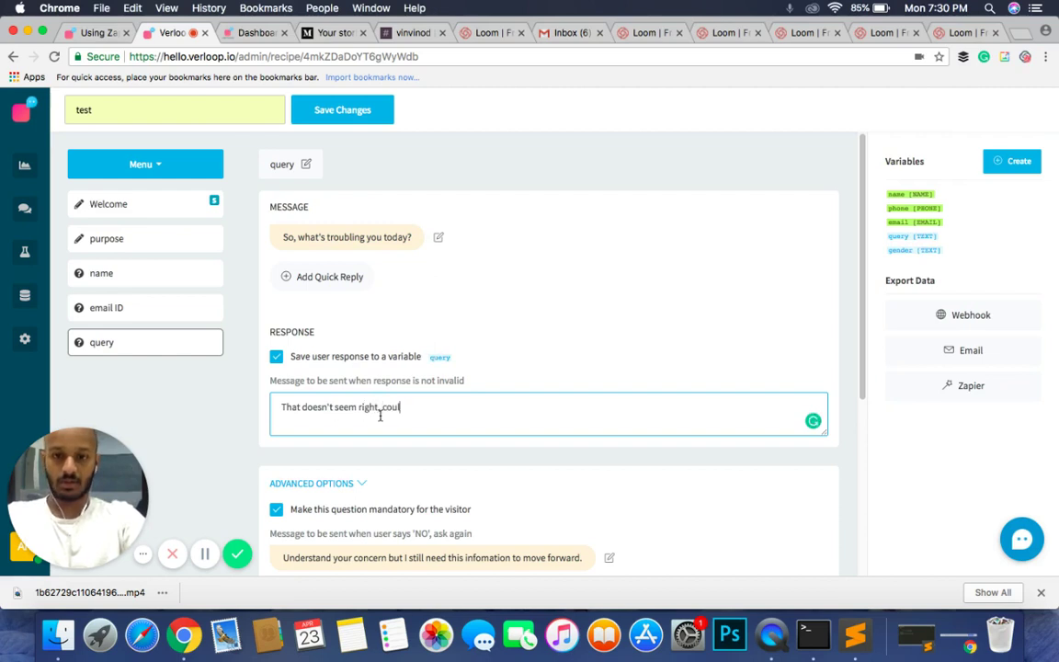
{"action": "type", "text": "d you try"}
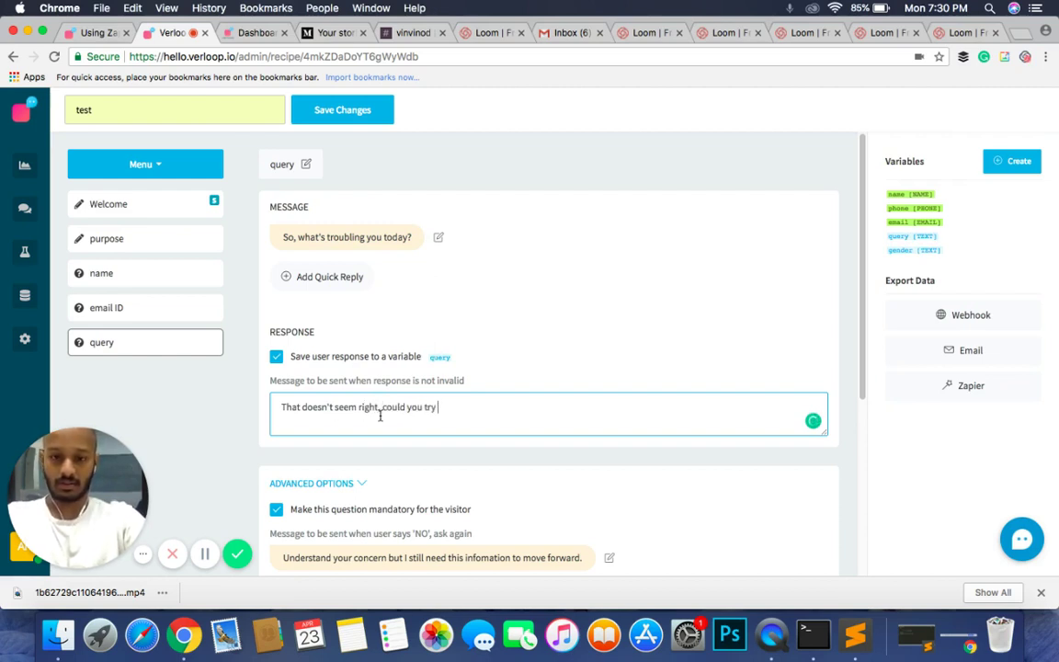
{"action": "type", "text": " again."}
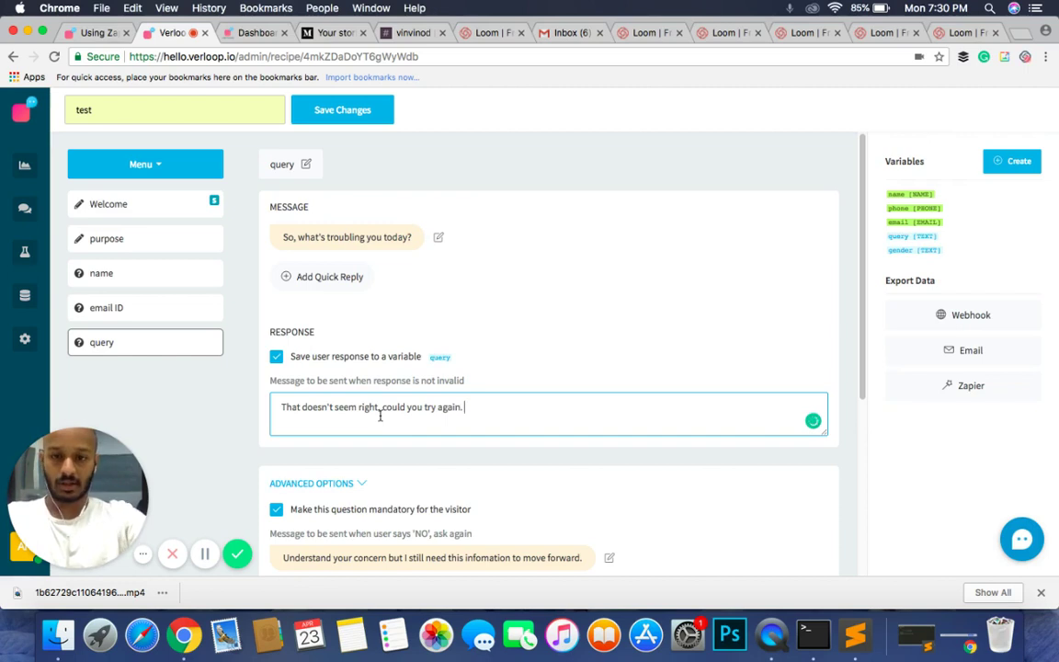
{"action": "left_click", "coordinate": [526, 373]}
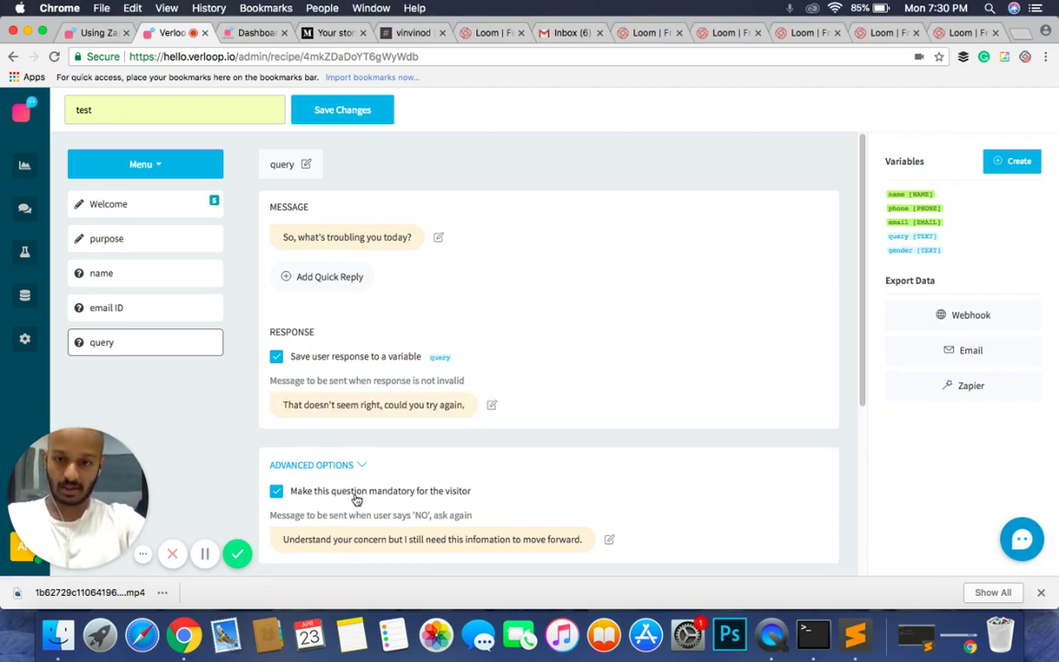
{"action": "scroll", "coordinate": [357, 499], "scroll_direction": "down", "scroll_amount": 3}
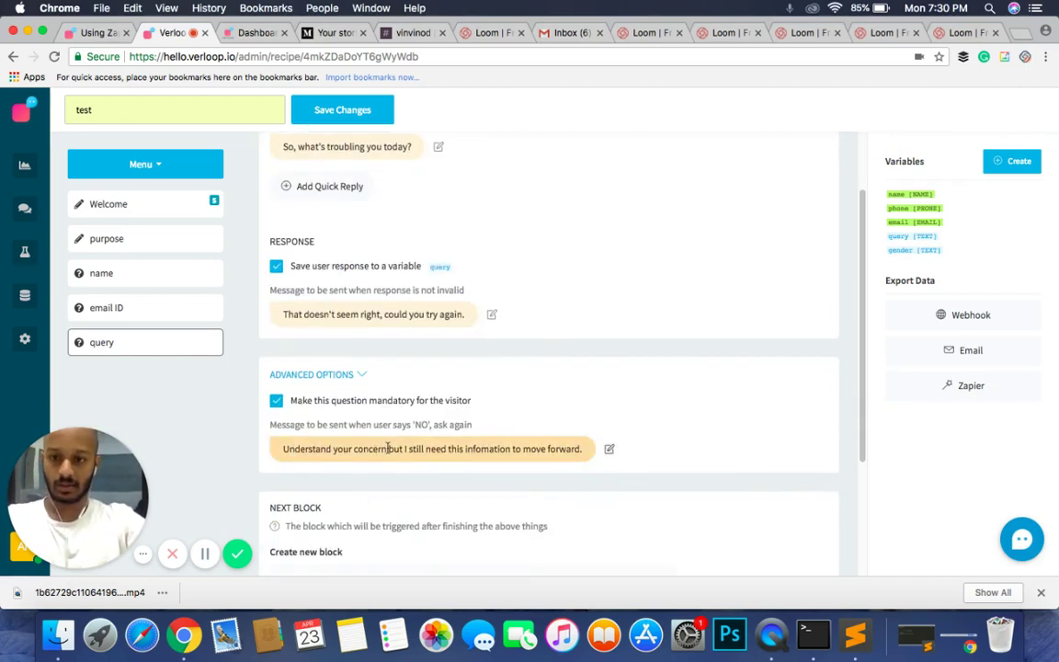
{"action": "scroll", "coordinate": [387, 449], "scroll_direction": "down", "scroll_amount": 2}
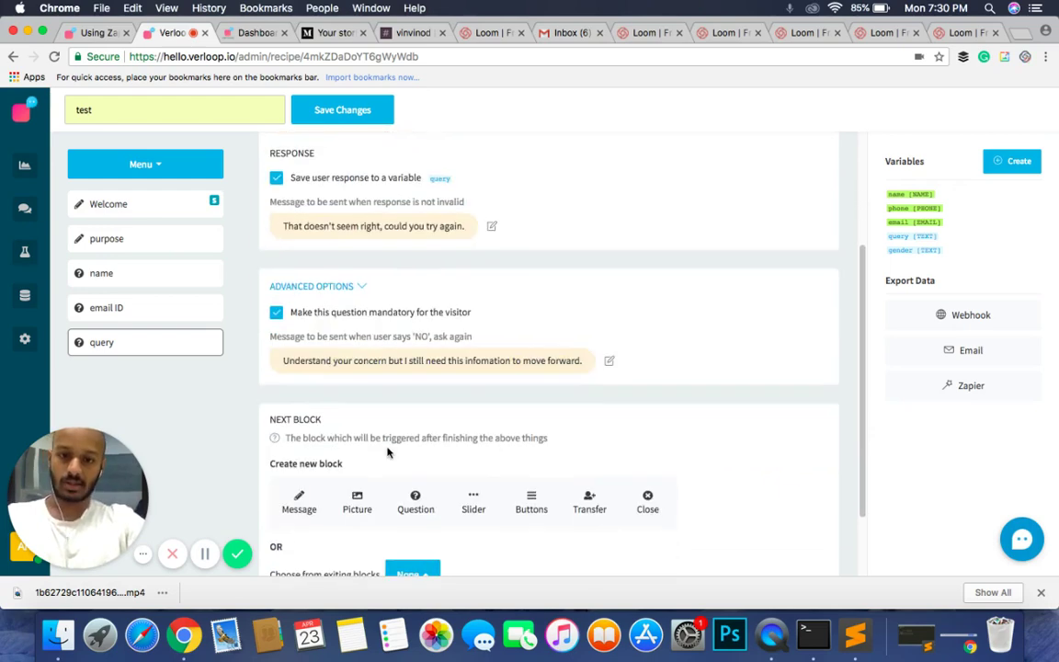
{"action": "scroll", "coordinate": [387, 452], "scroll_direction": "down", "scroll_amount": 2}
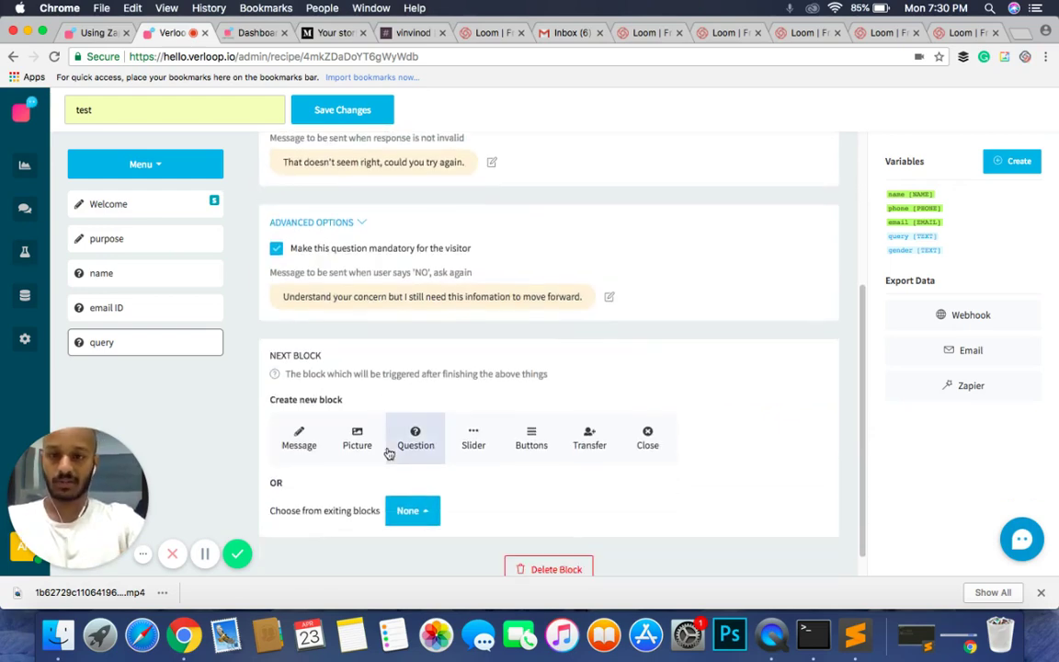
{"action": "scroll", "coordinate": [388, 451], "scroll_direction": "up", "scroll_amount": 5}
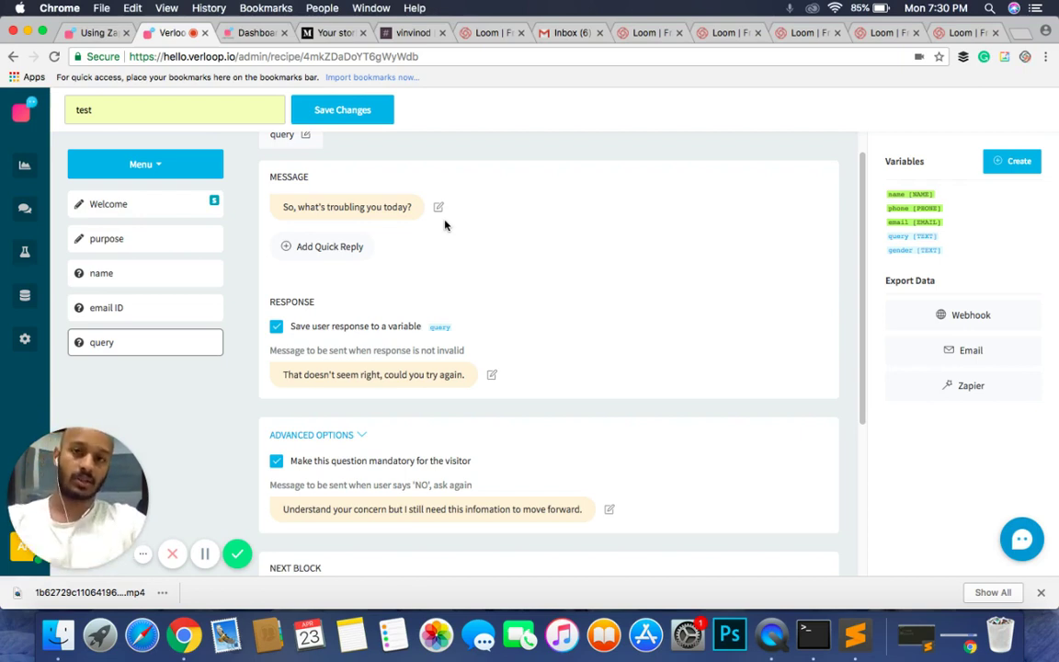
{"action": "scroll", "coordinate": [445, 225], "scroll_direction": "down", "scroll_amount": 5}
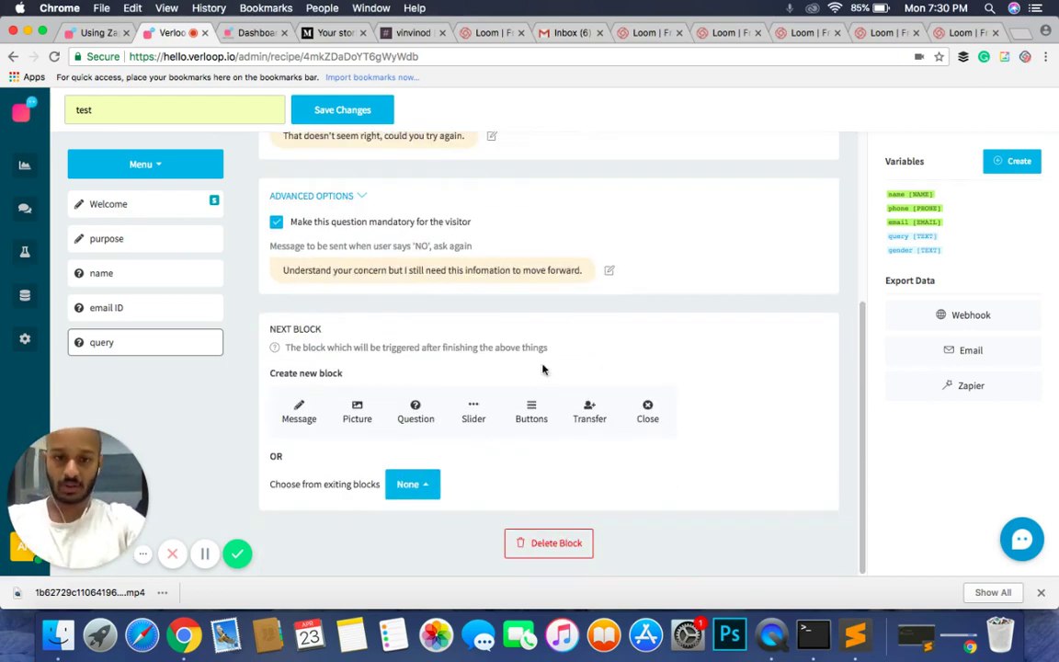
Step: Add a transfer-to-agent block after query, named 'transfe'
{"action": "left_click", "coordinate": [581, 420]}
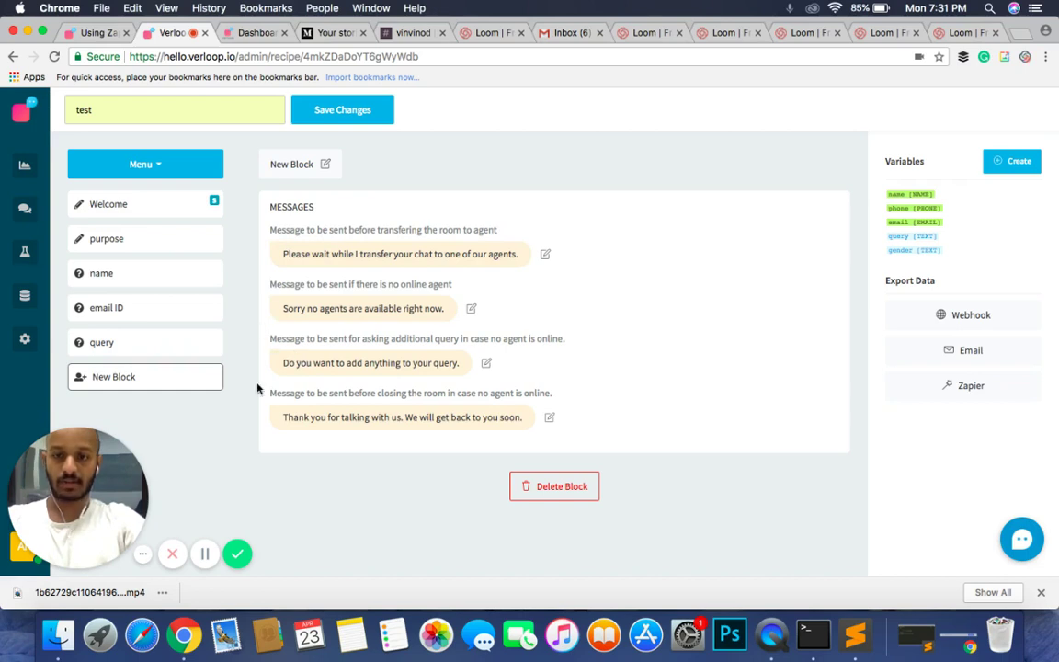
{"action": "left_click", "coordinate": [301, 164]}
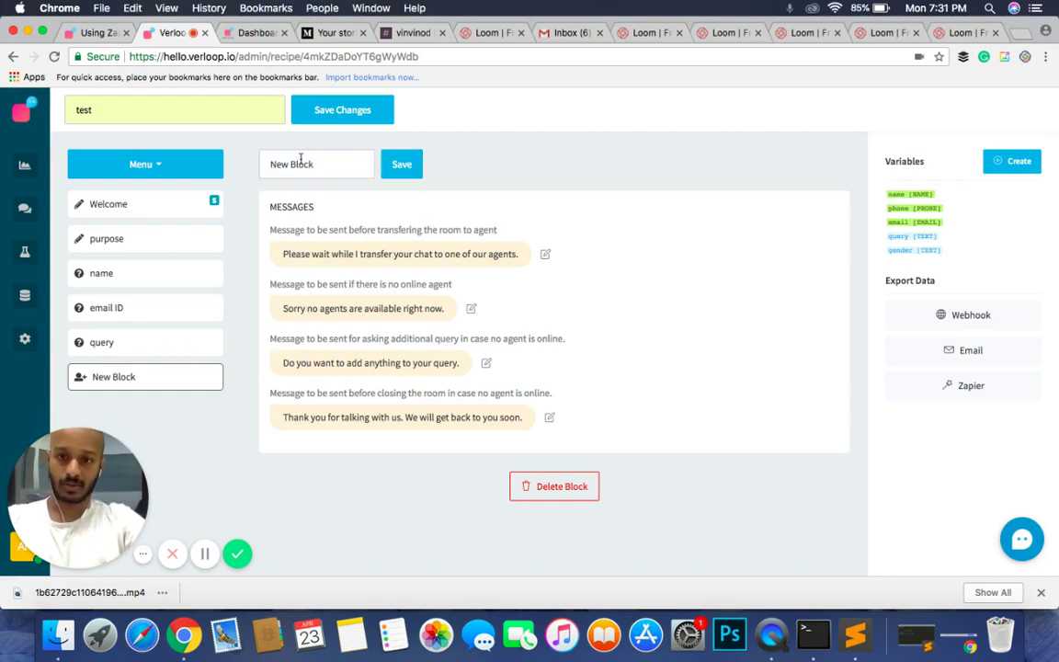
{"action": "key", "text": "super+a"}
{"action": "type", "text": "t"}
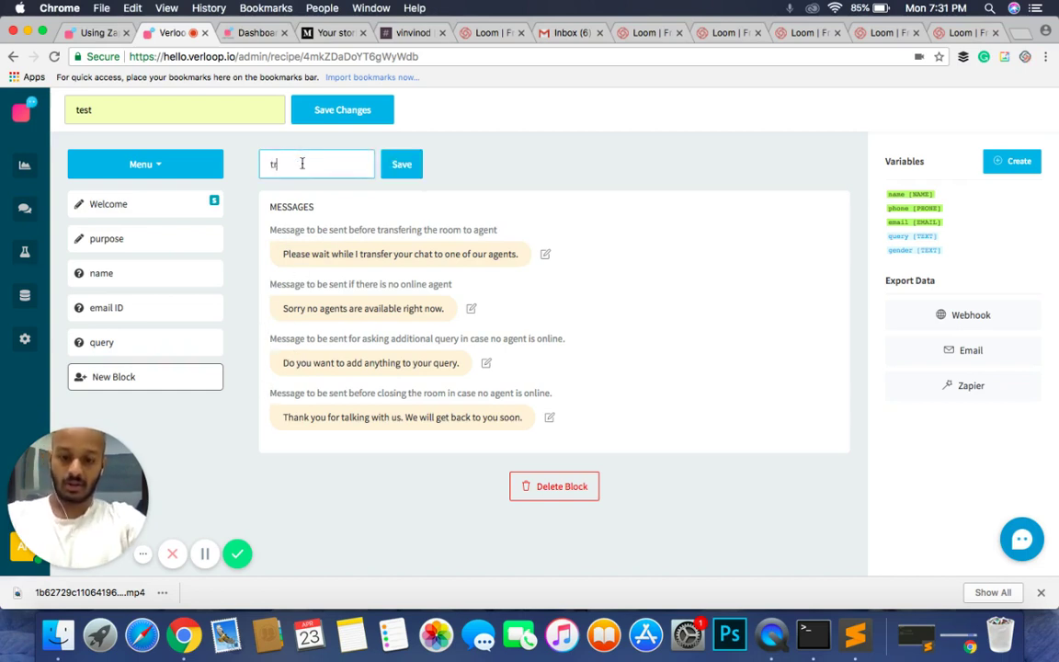
{"action": "type", "text": "ransfer"}
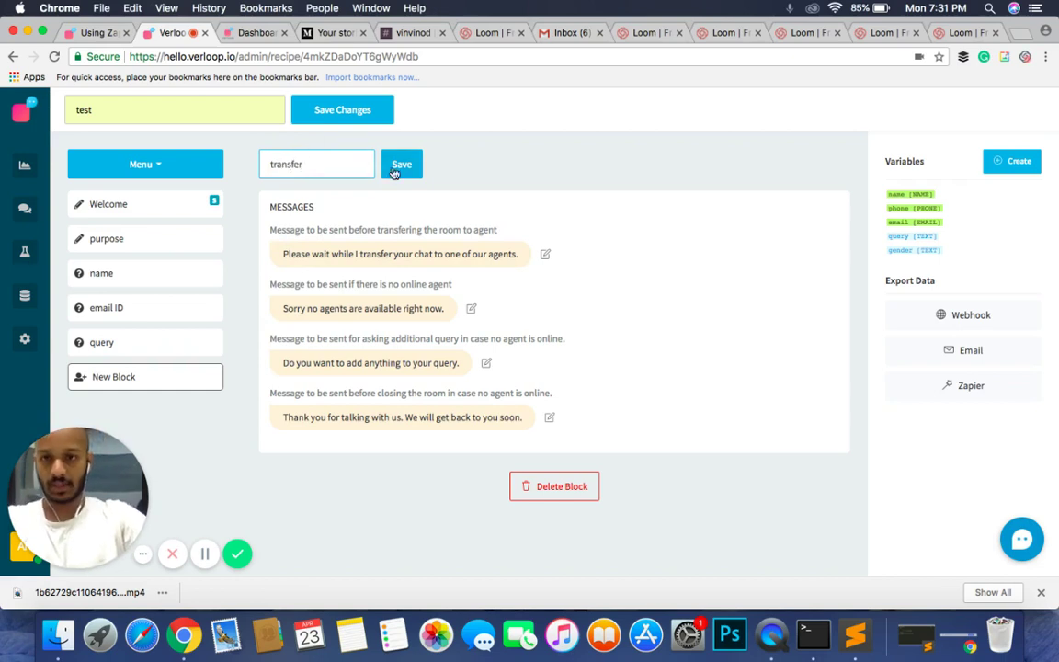
{"action": "left_click", "coordinate": [395, 166]}
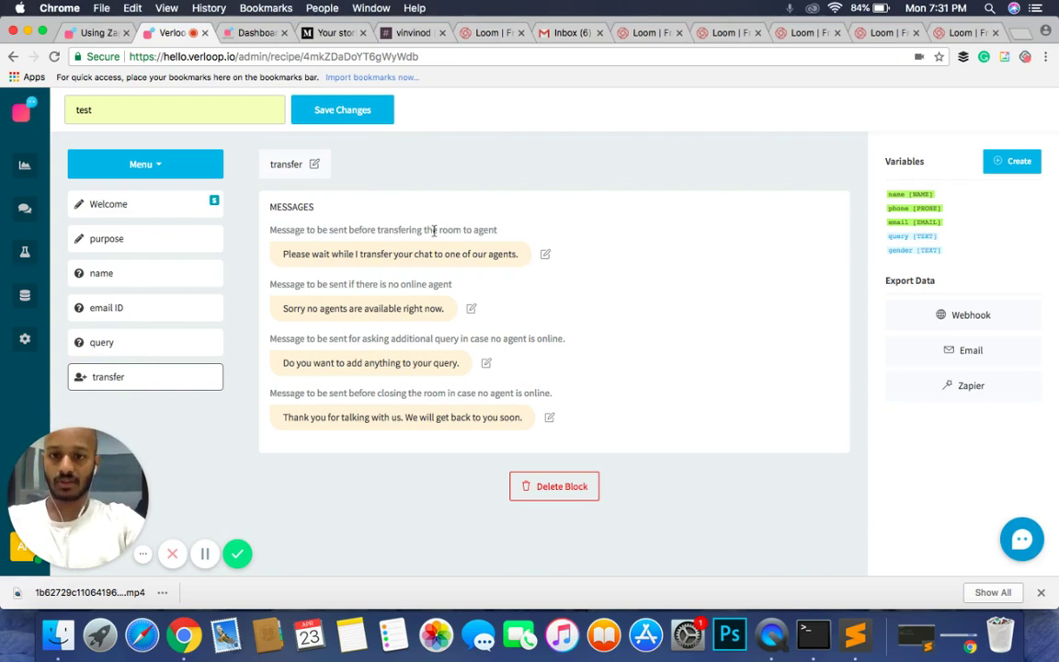
Step: Set the handover message to 'Alright, I'm setting you up with an agent right now.'
{"action": "left_click", "coordinate": [367, 254]}
{"action": "key", "text": "super+a"}
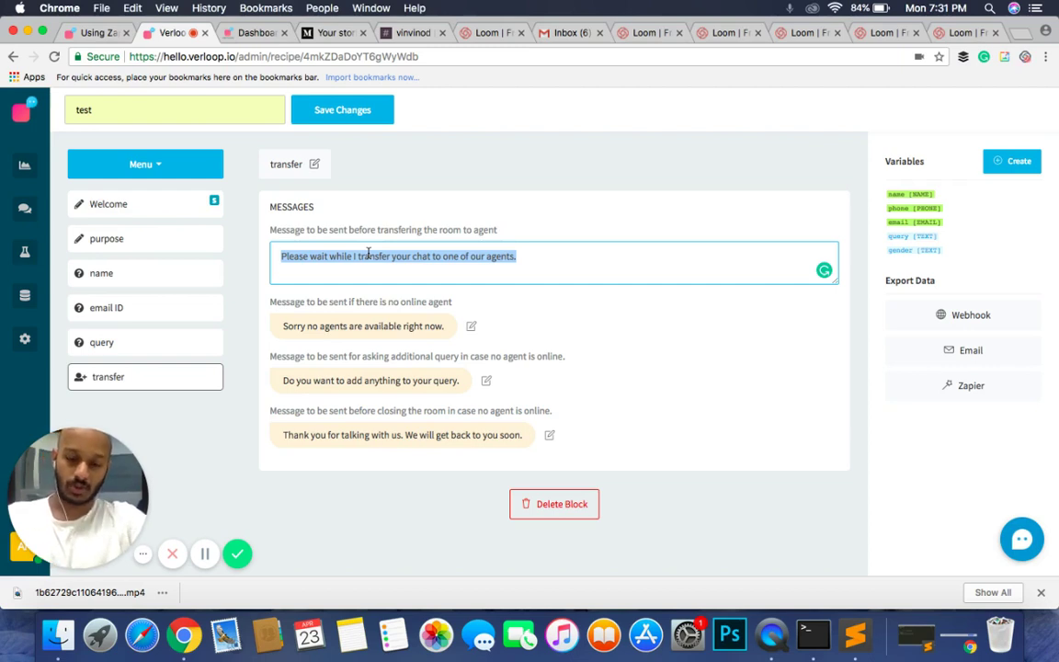
{"action": "type", "text": "Alri"}
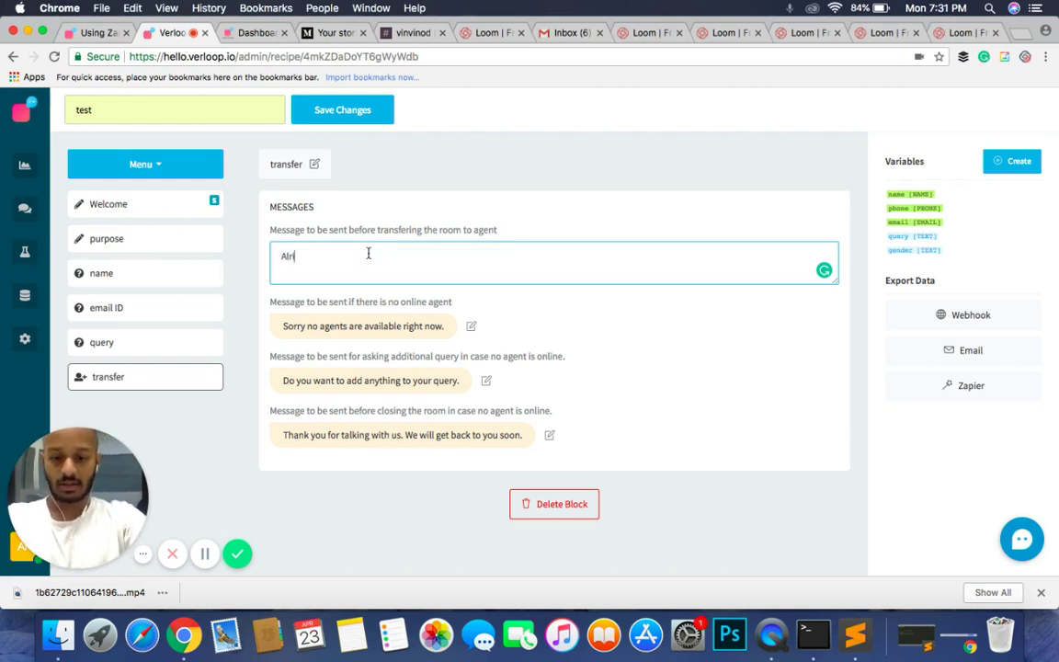
{"action": "type", "text": "ght, I'm se"}
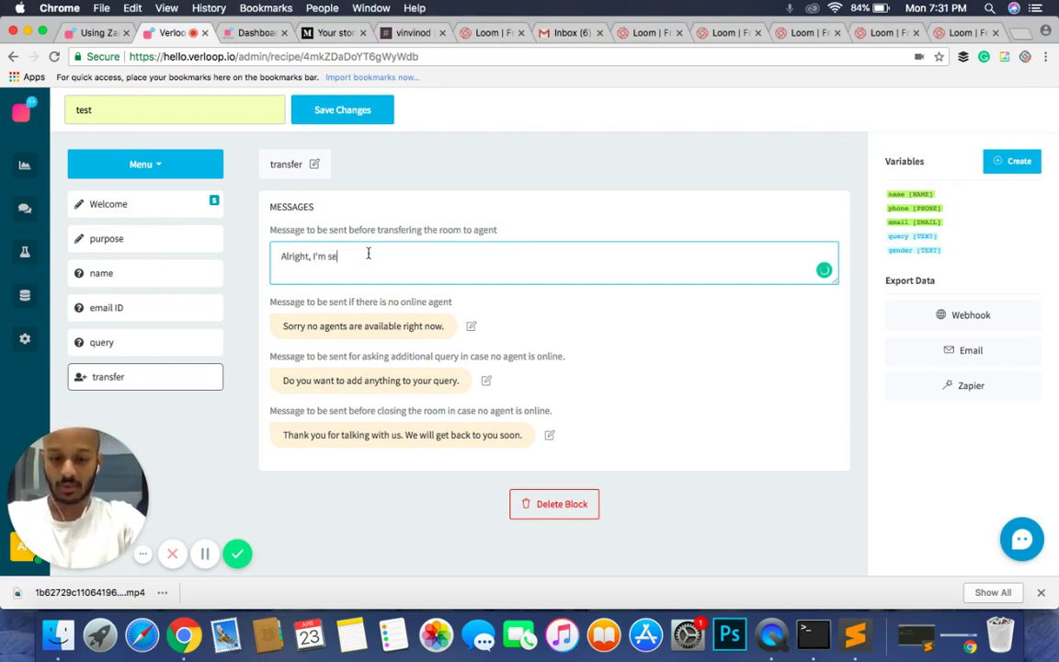
{"action": "type", "text": "tting you up"}
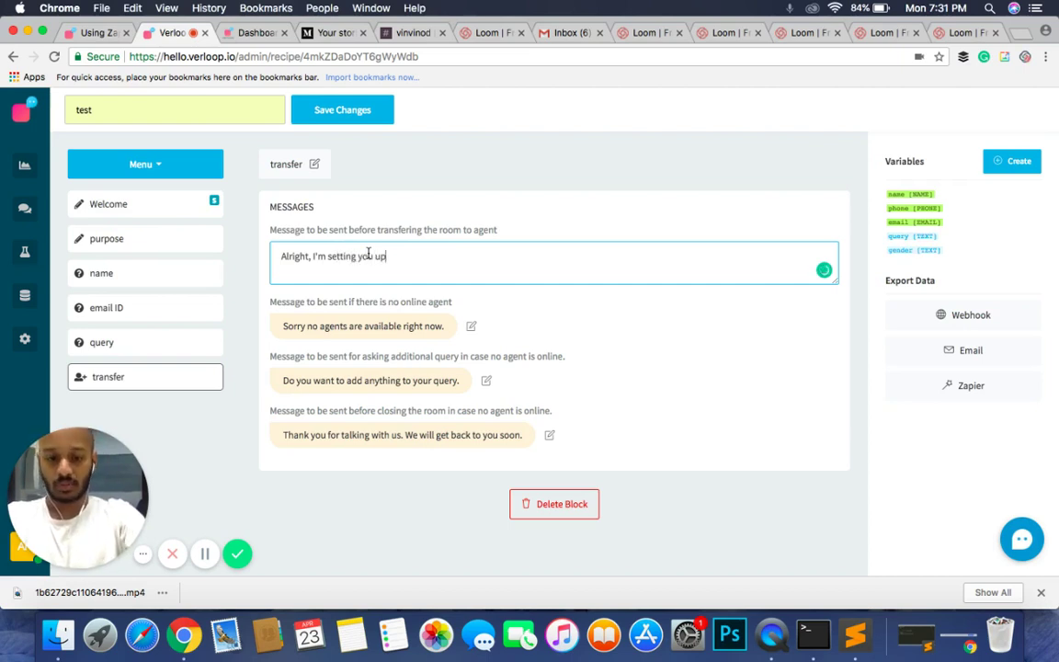
{"action": "type", "text": " with an agent right now."}
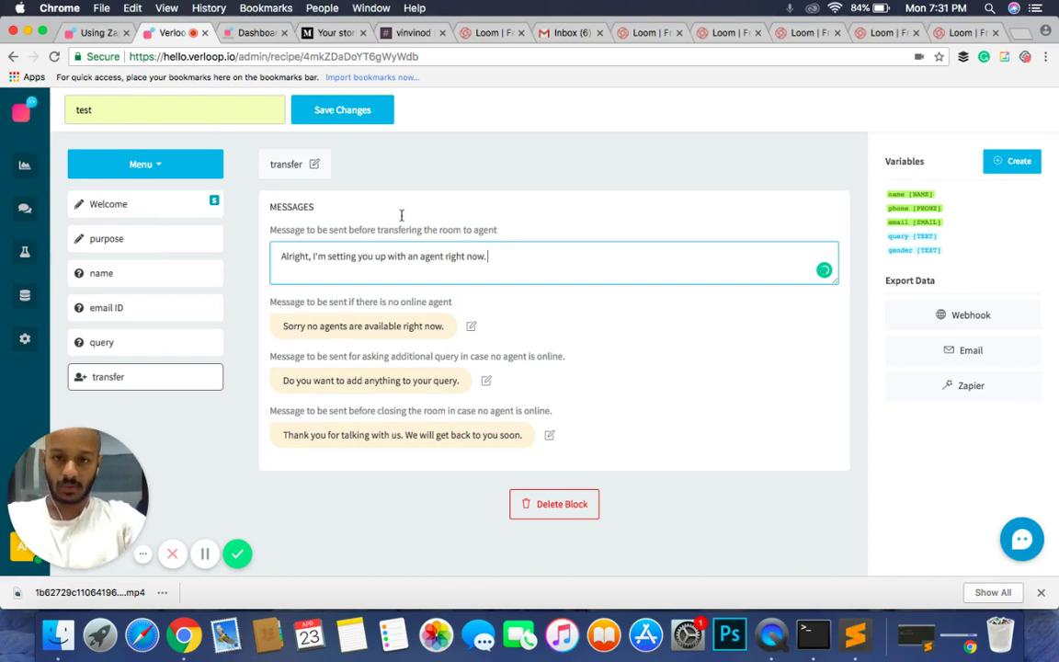
{"action": "left_click", "coordinate": [465, 191]}
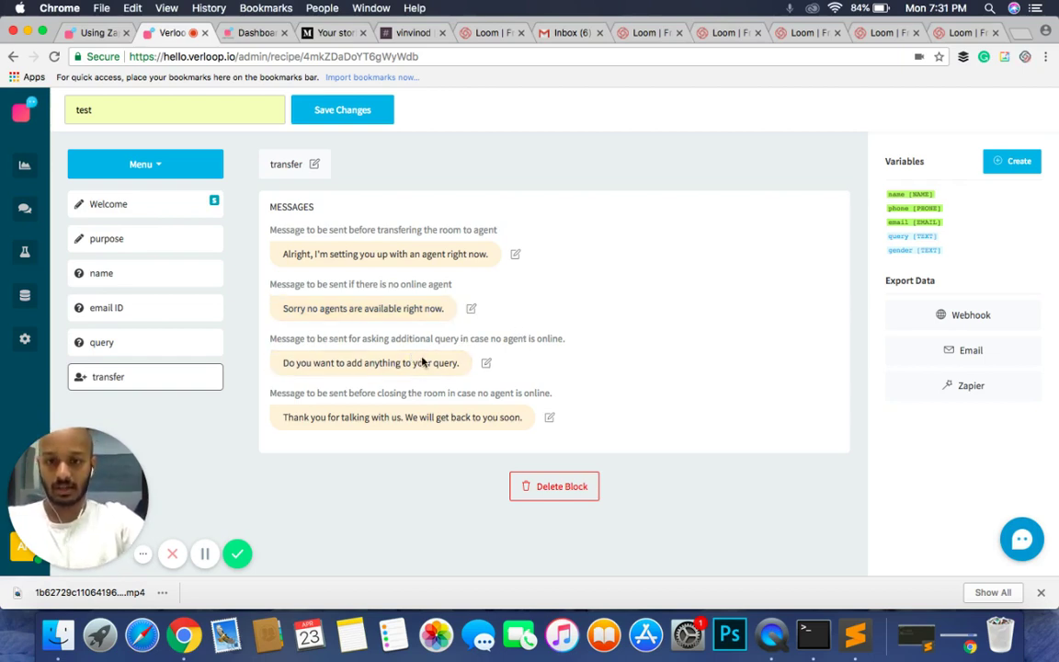
Step: Add a question mark to the end of the additional-query message
{"action": "left_click", "coordinate": [453, 363]}
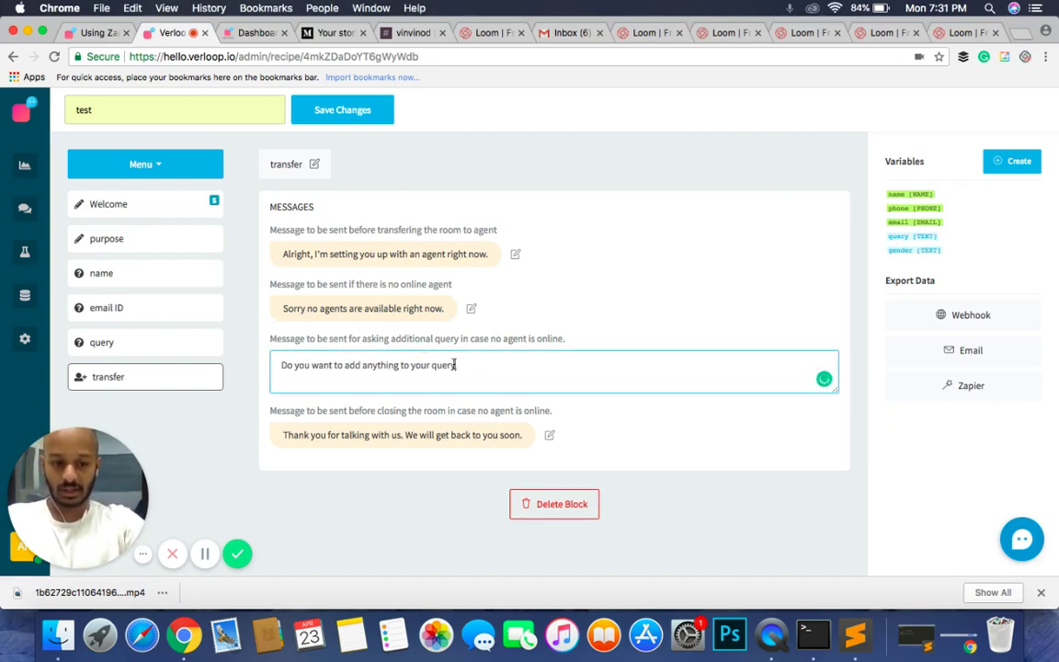
{"action": "type", "text": "?"}
{"action": "left_click", "coordinate": [609, 331]}
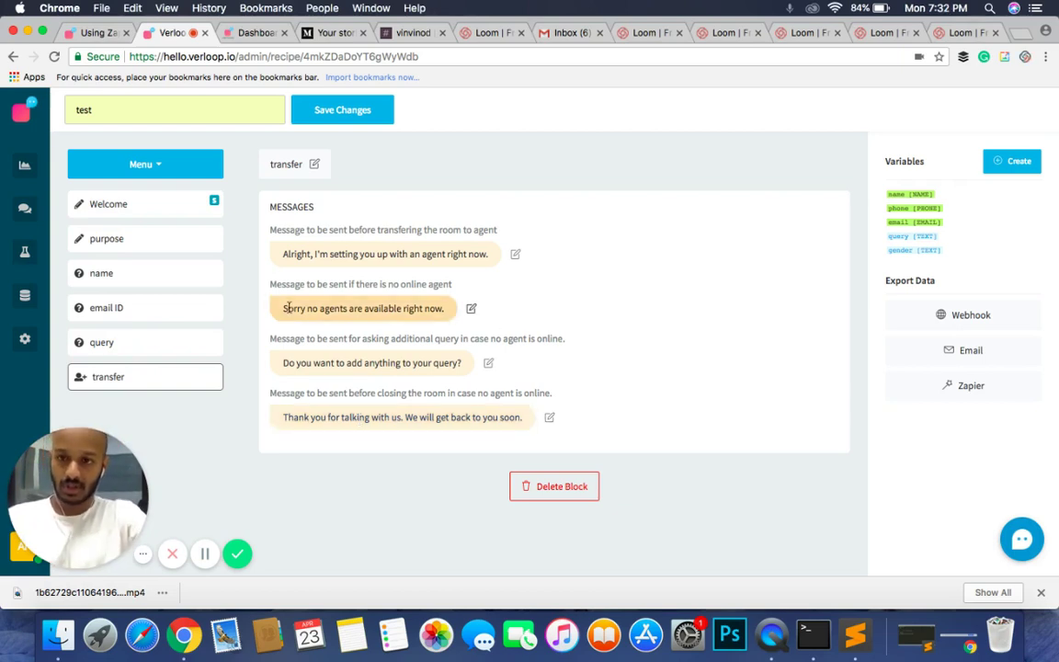
Step: Step through the Welcome, name, email ID, query and transfer blocks in the block list
{"action": "left_click", "coordinate": [152, 208]}
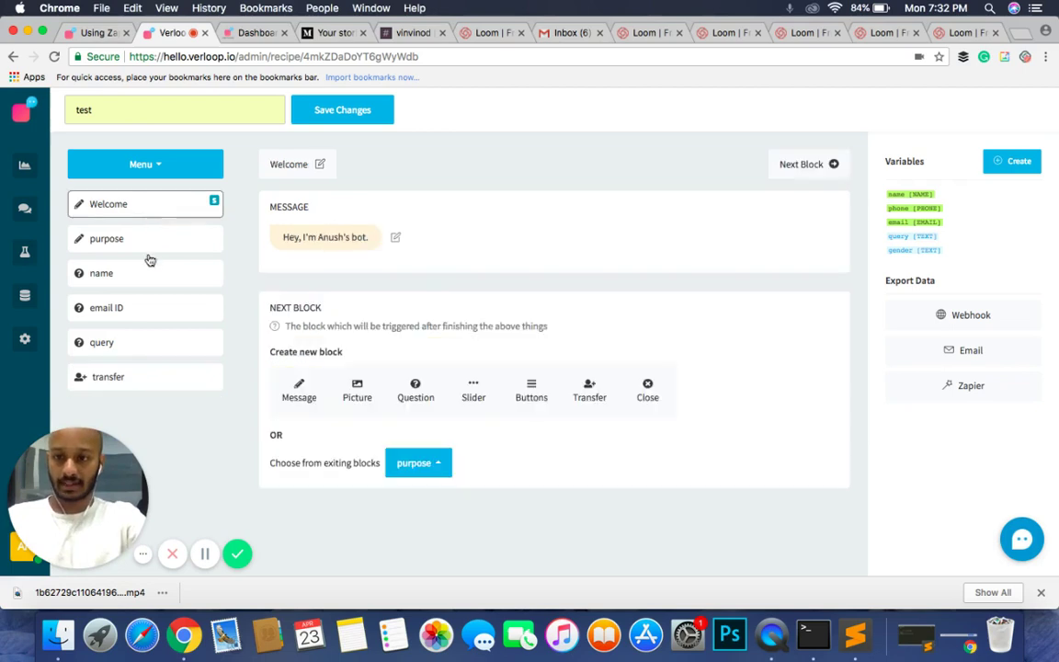
{"action": "left_click", "coordinate": [145, 276]}
{"action": "left_click", "coordinate": [139, 313]}
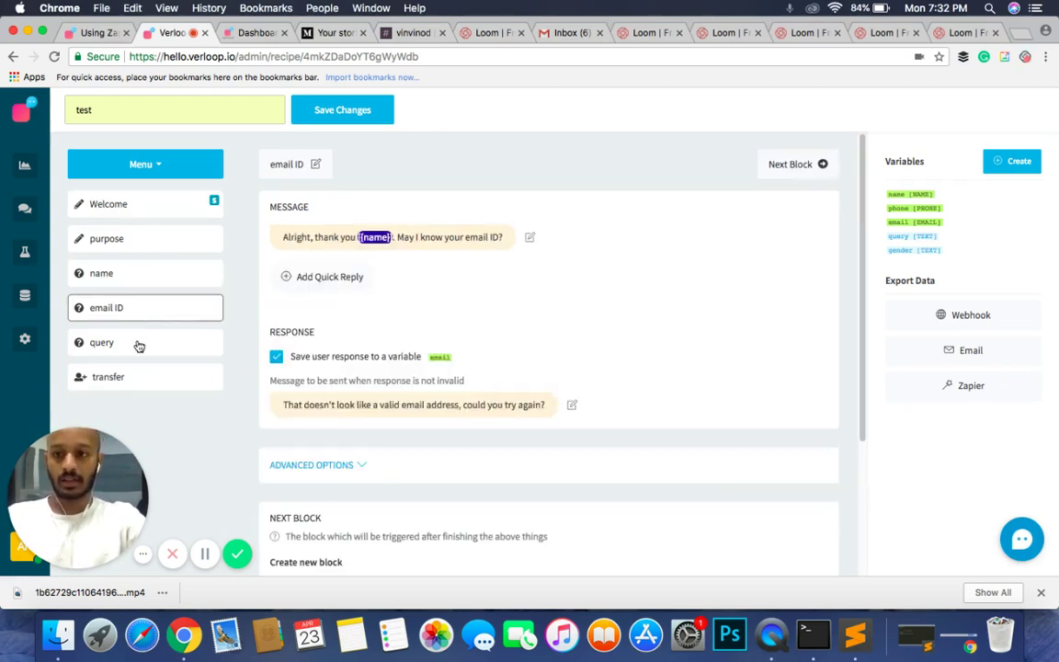
{"action": "left_click", "coordinate": [139, 345]}
{"action": "left_click", "coordinate": [130, 380]}
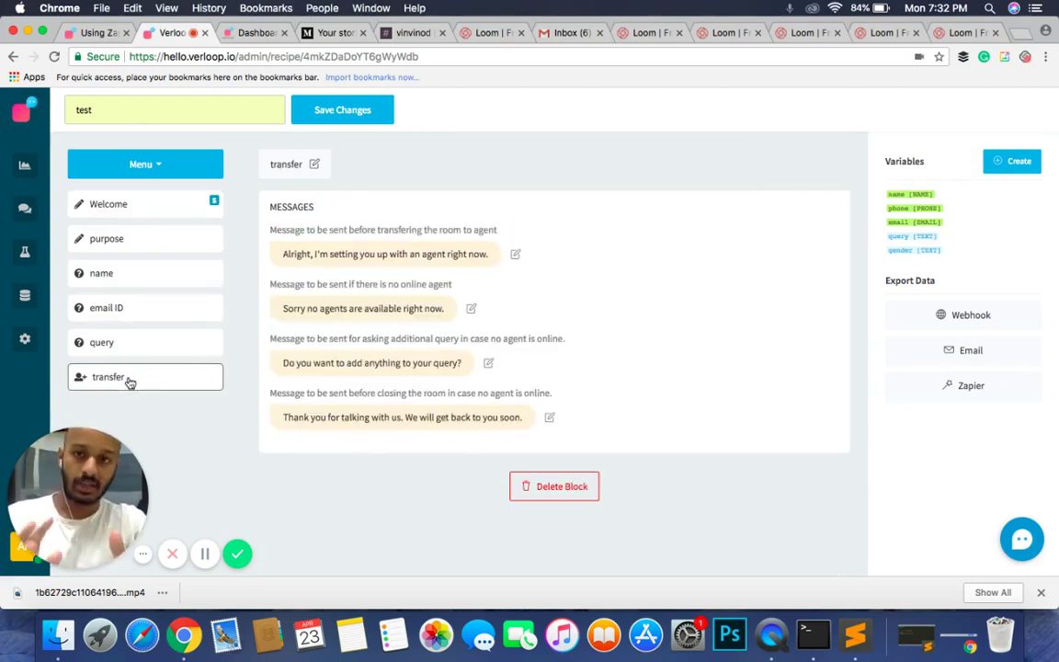
Step: Reopen the name block to review its 'So, what's your name?' question and invalid-response message
{"action": "left_click", "coordinate": [131, 273]}
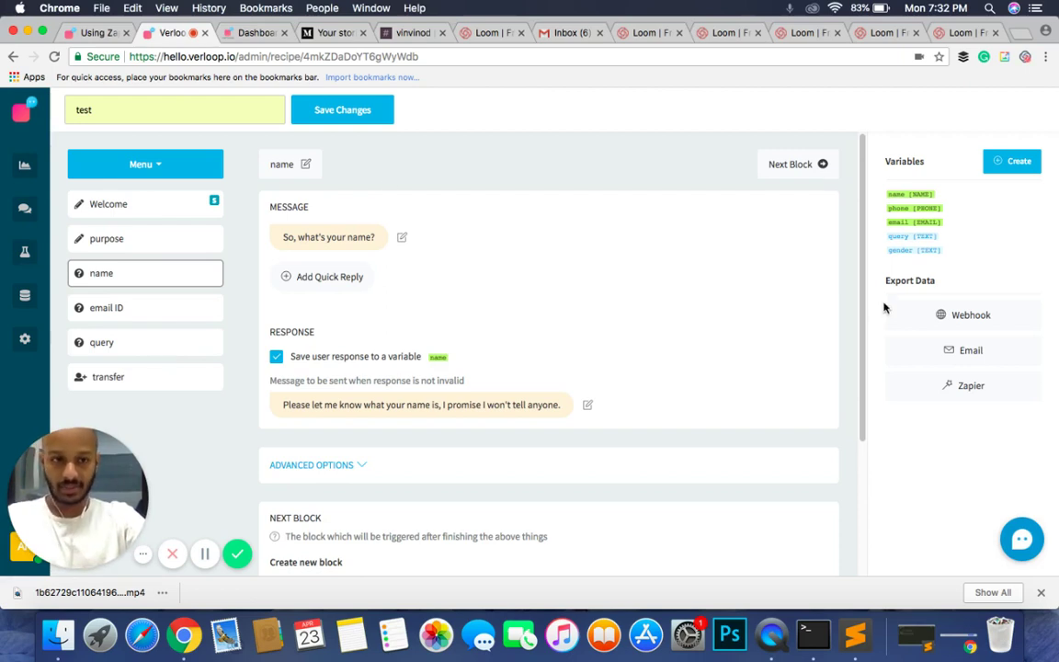
{"action": "left_click_drag", "start_coordinate": [888, 281], "coordinate": [943, 286]}
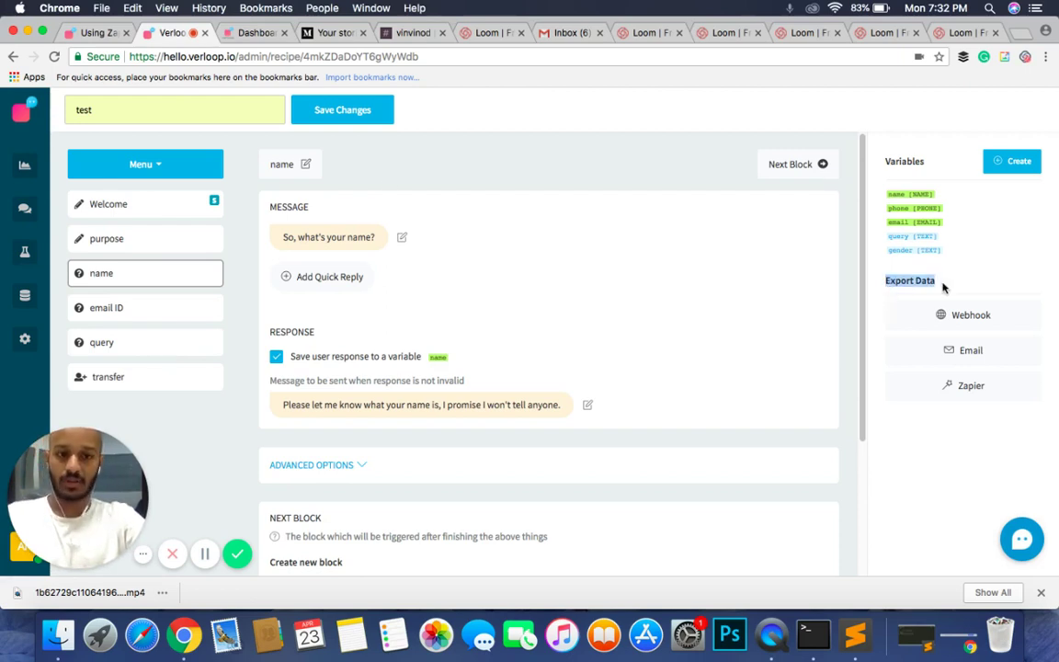
{"action": "left_click", "coordinate": [935, 341]}
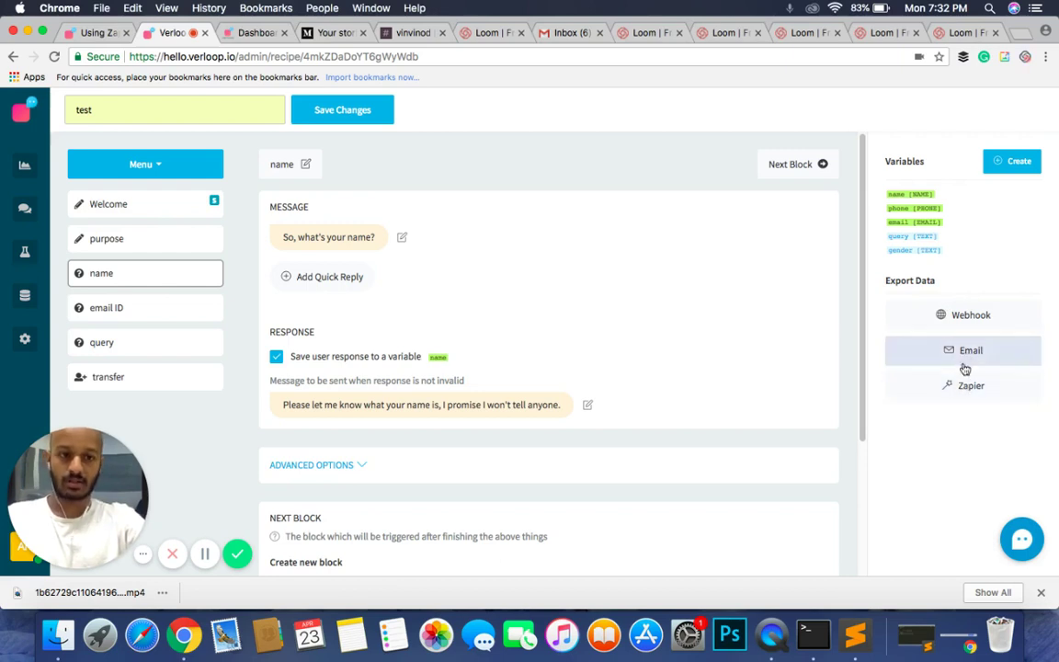
{"action": "left_click", "coordinate": [964, 360]}
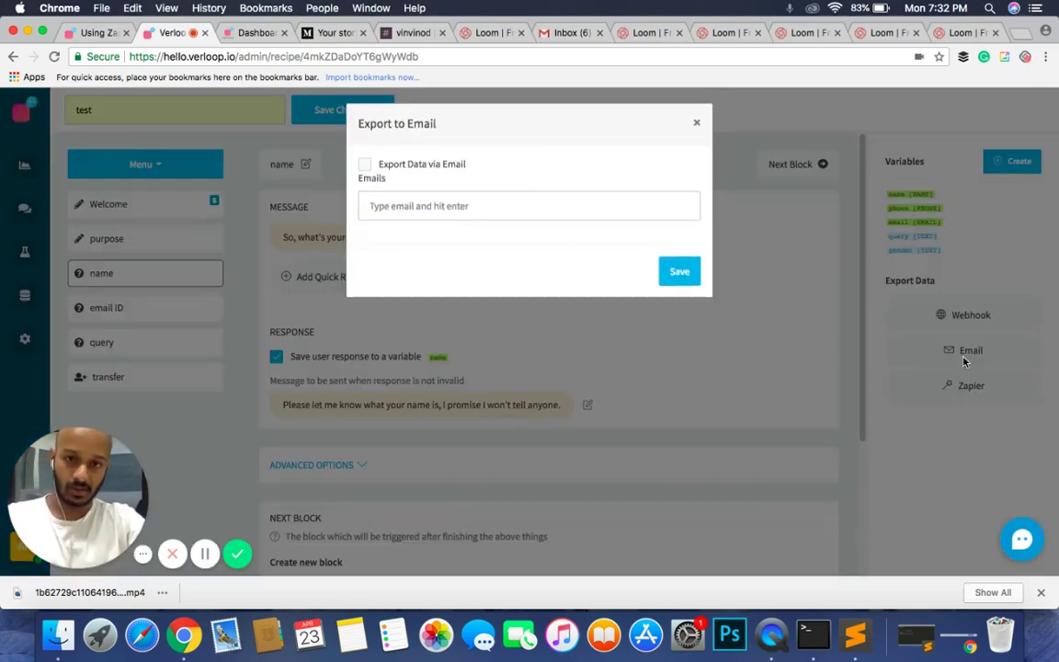
{"action": "left_click", "coordinate": [365, 170]}
{"action": "left_click", "coordinate": [391, 215]}
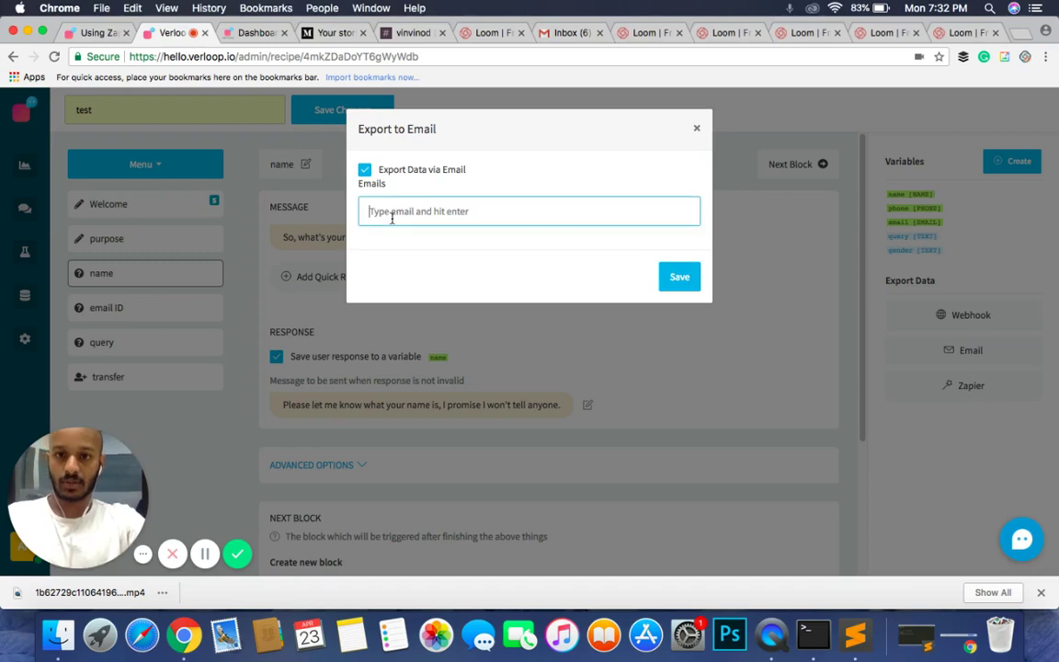
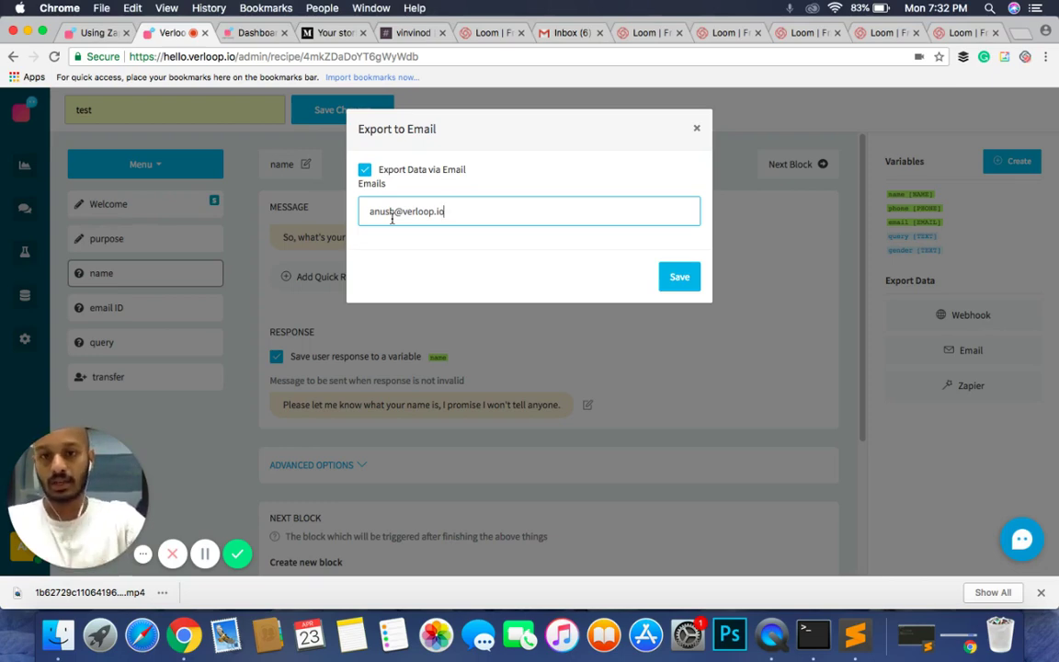
{"action": "left_click", "coordinate": [672, 288]}
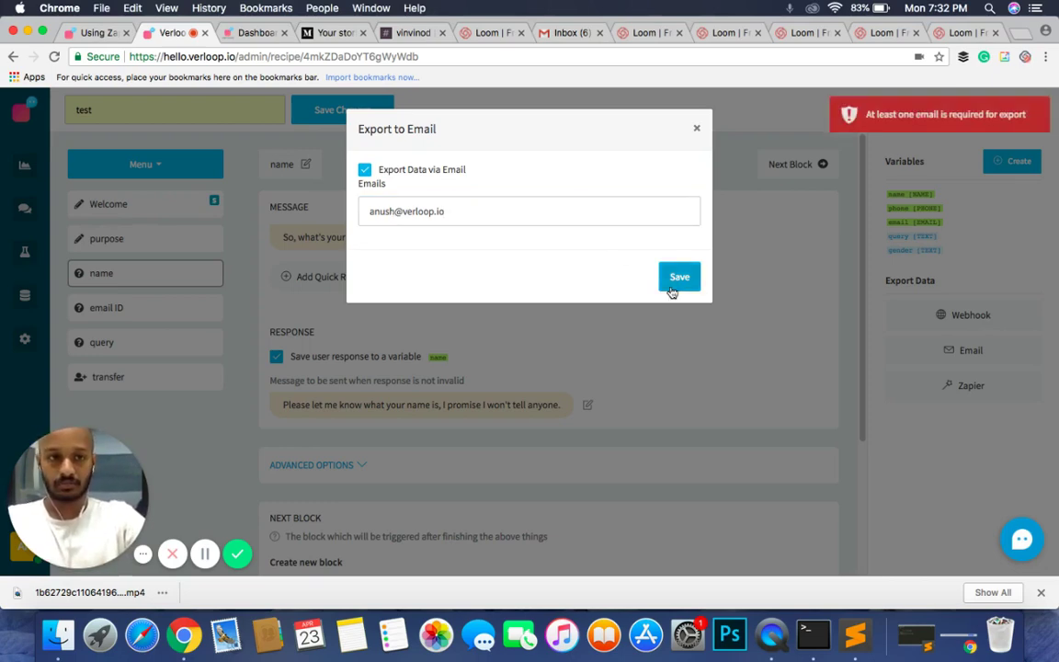
{"action": "left_click", "coordinate": [509, 213]}
{"action": "key", "text": "Return"}
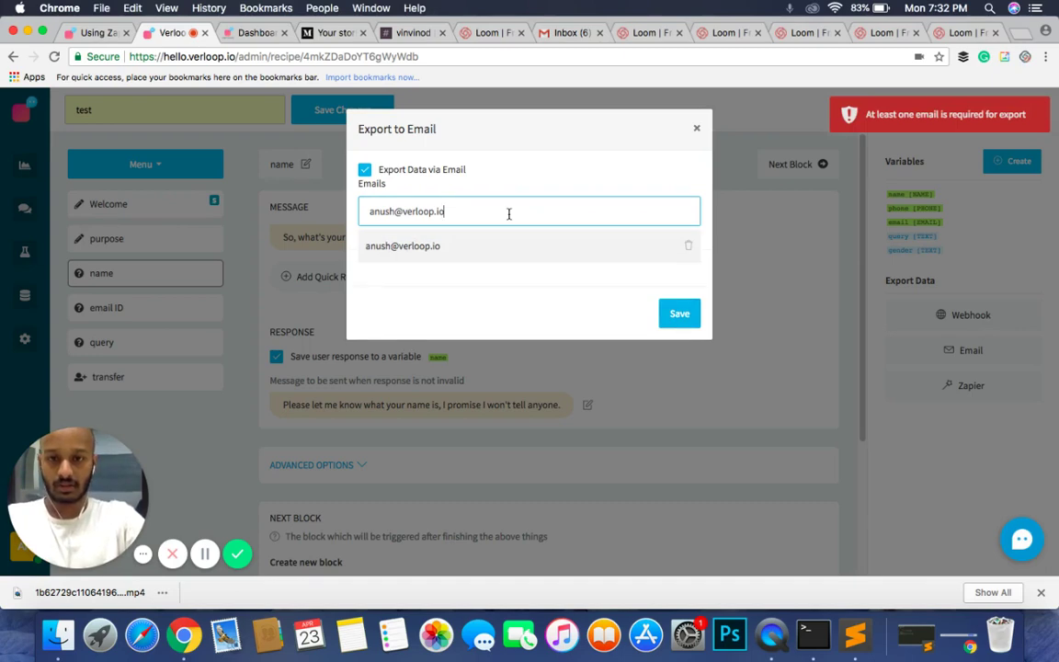
{"action": "left_click", "coordinate": [678, 314]}
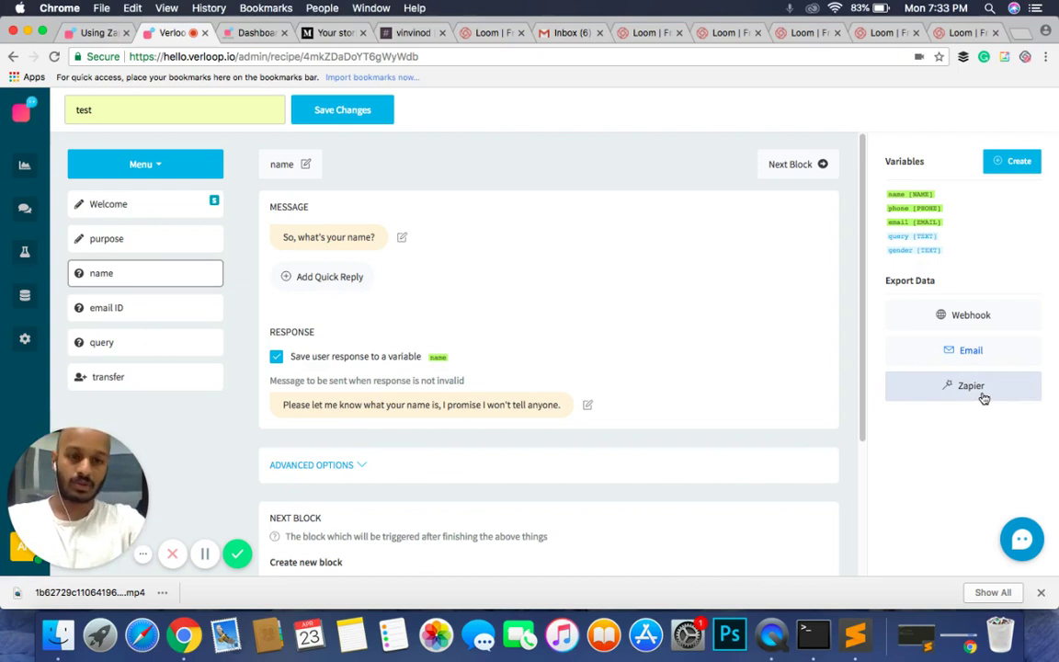
Step: From the Welcome block, rename the recipe from 'test' to the owner's name and save changes
{"action": "left_click", "coordinate": [214, 203]}
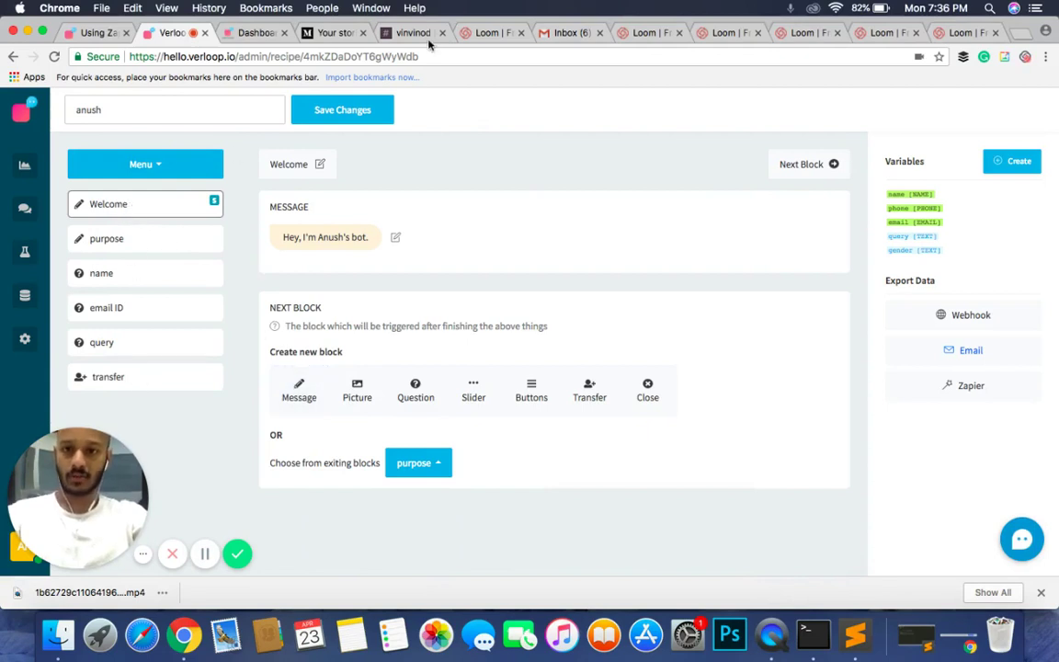
{"action": "left_click", "coordinate": [372, 112]}
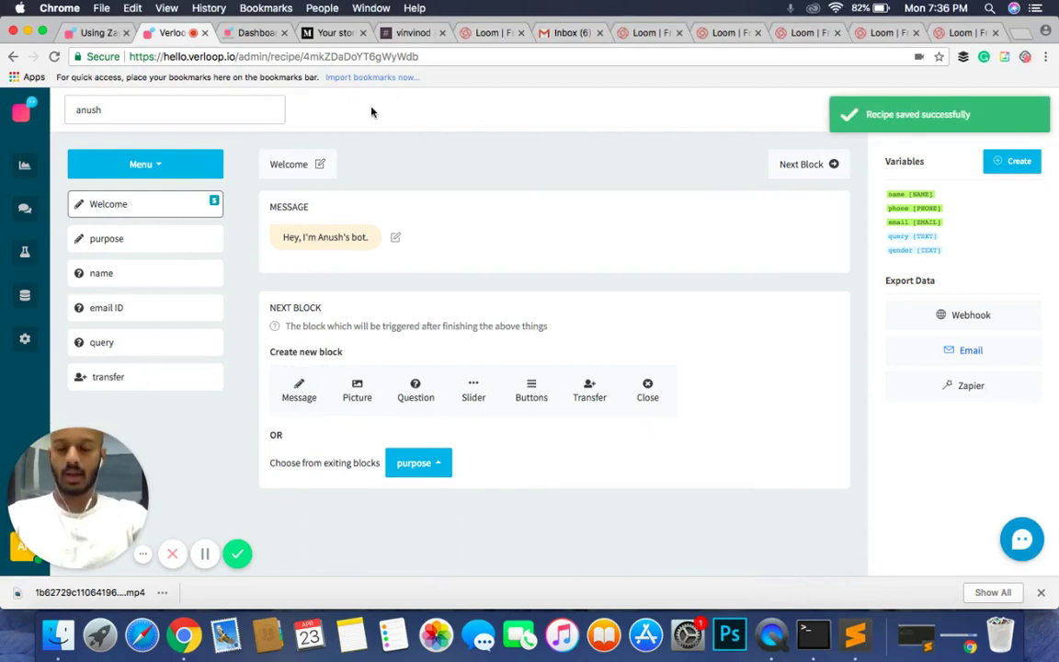